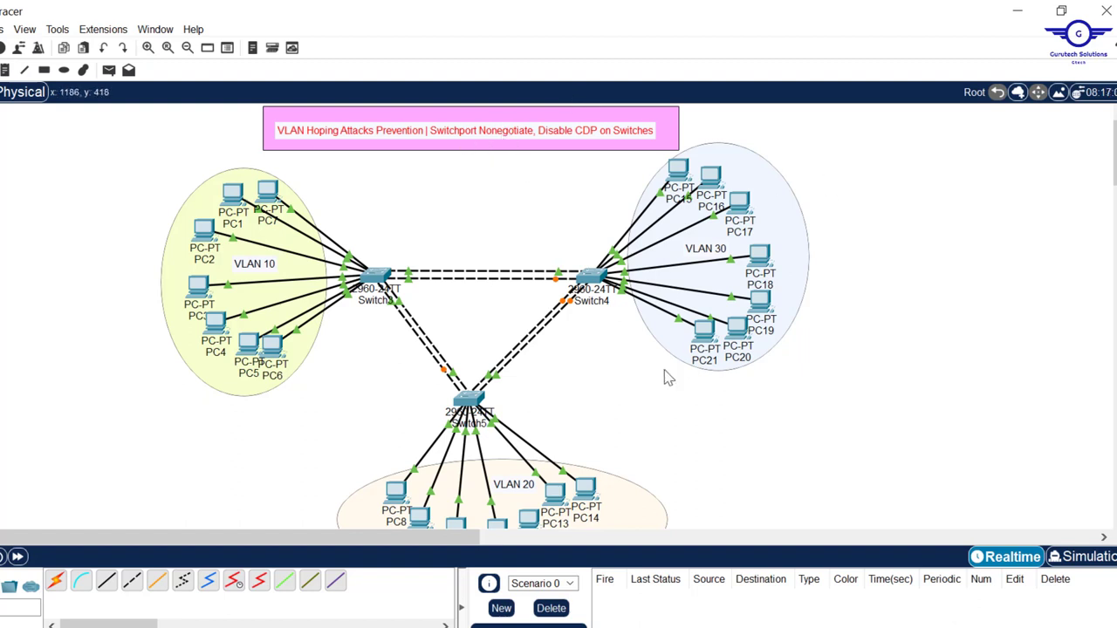
Review the VLAN hopping prevention checklist in the config-guide.txt Notepad file, then return to the network topology.
key("alt+Tab")
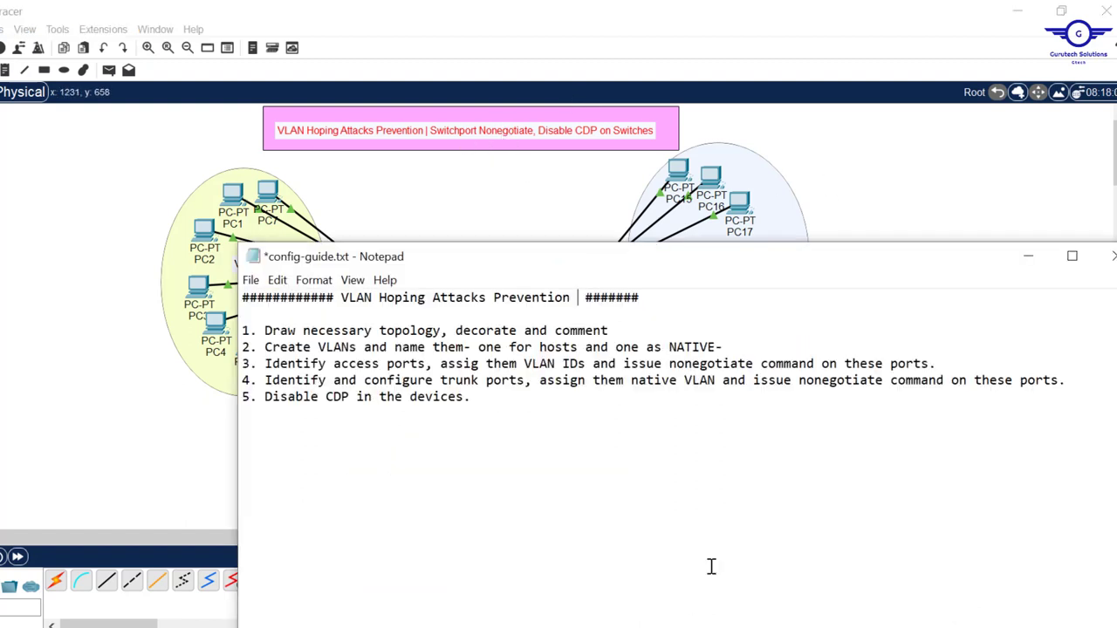
left_click_drag(753, 262, 614, 294)
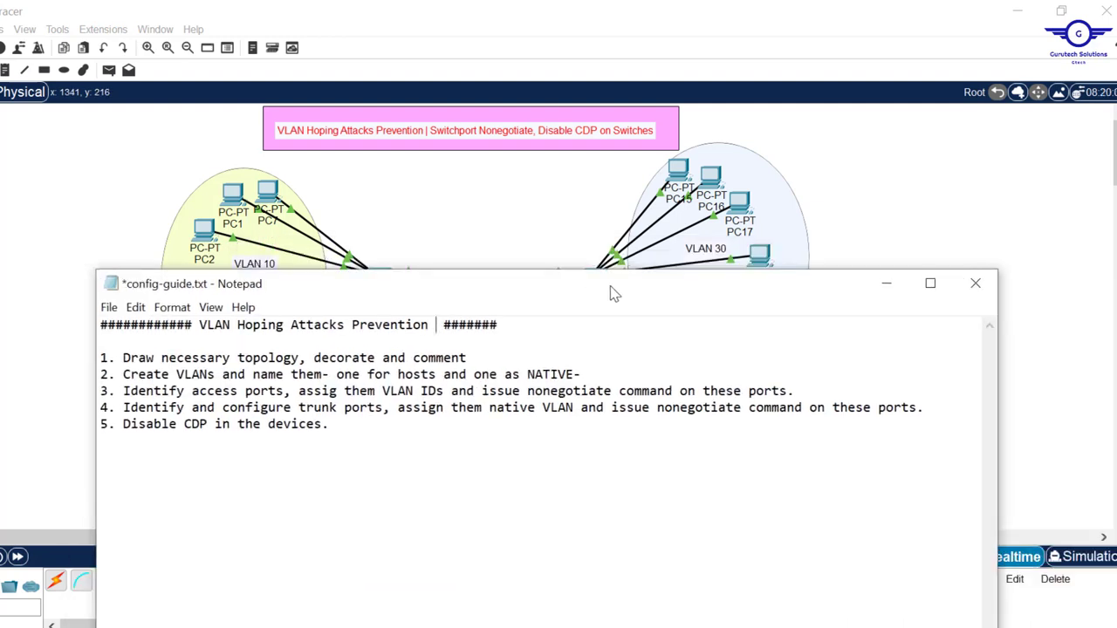
left_click(928, 185)
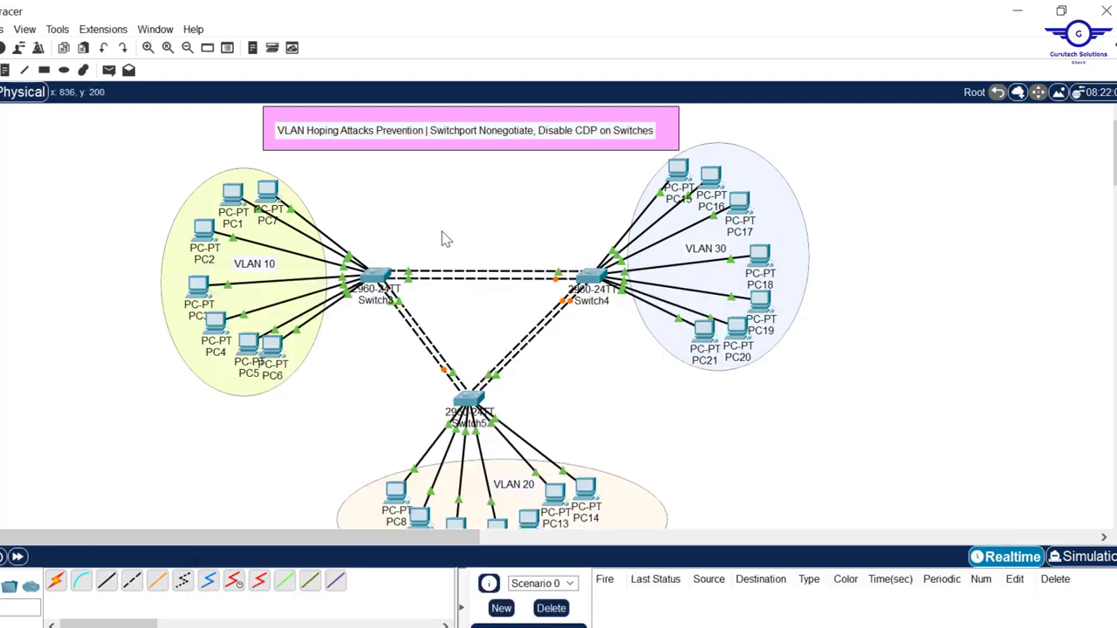
key("alt+Tab")
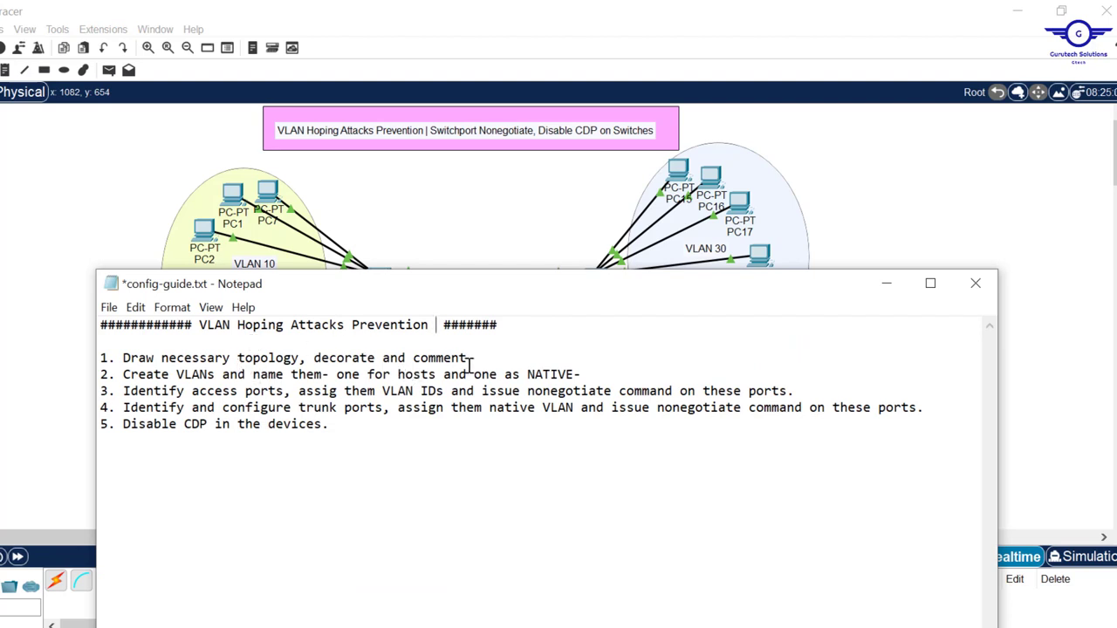
left_click(512, 200)
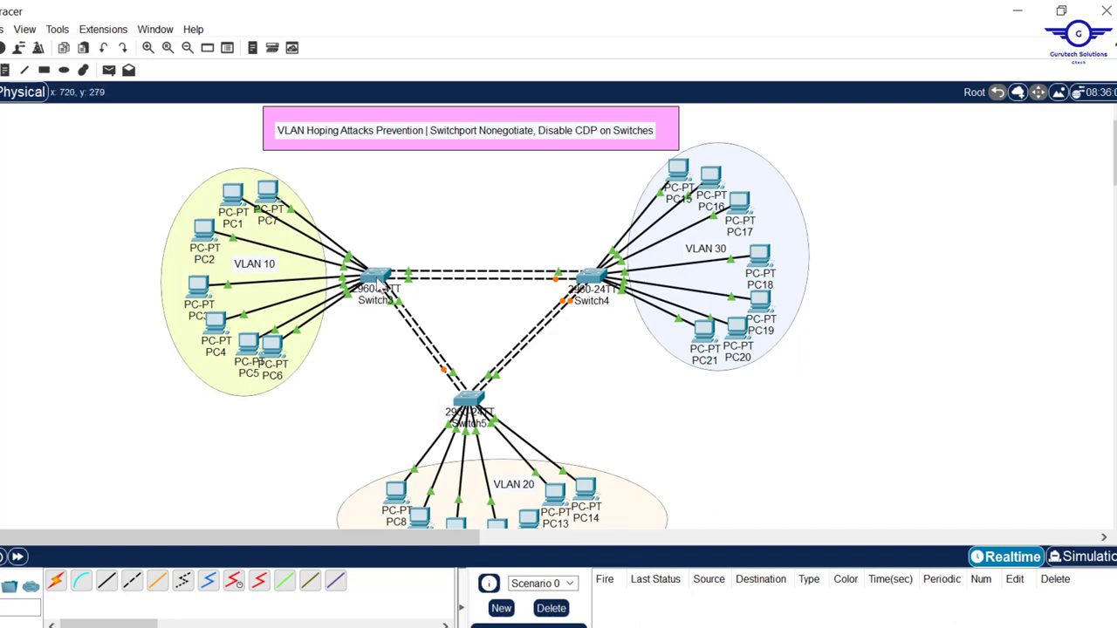
Open the command line of Switch3 beside the VLAN 10 hosts and enter global configuration mode.
left_click(377, 277)
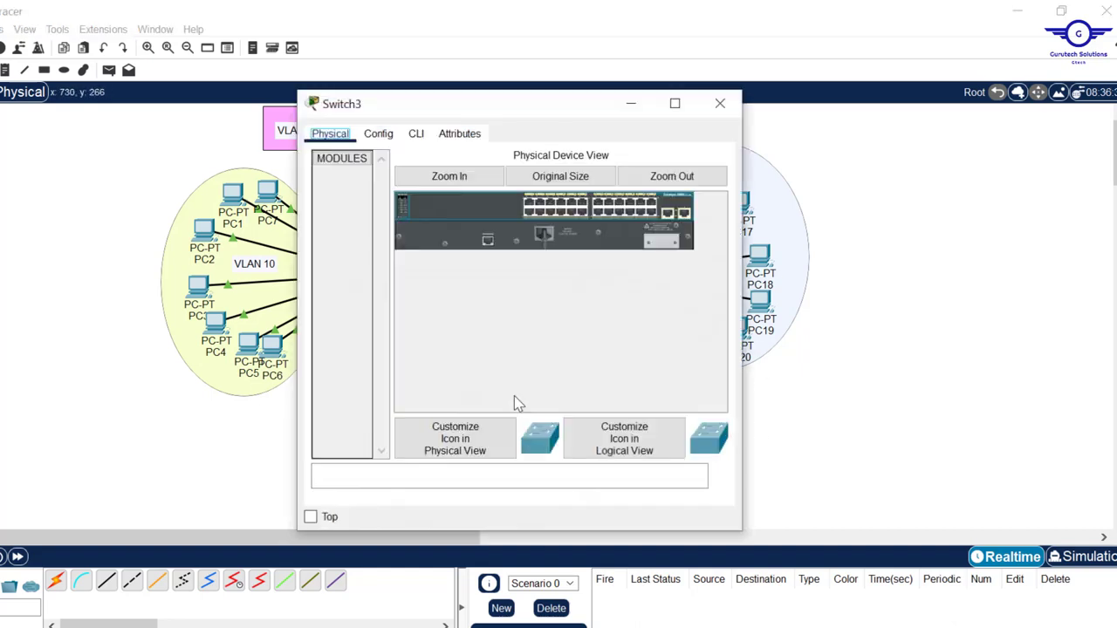
left_click(417, 137)
key("Return")
key("Return")
key("Return")
key("Return")
type("EN")
key("Return")
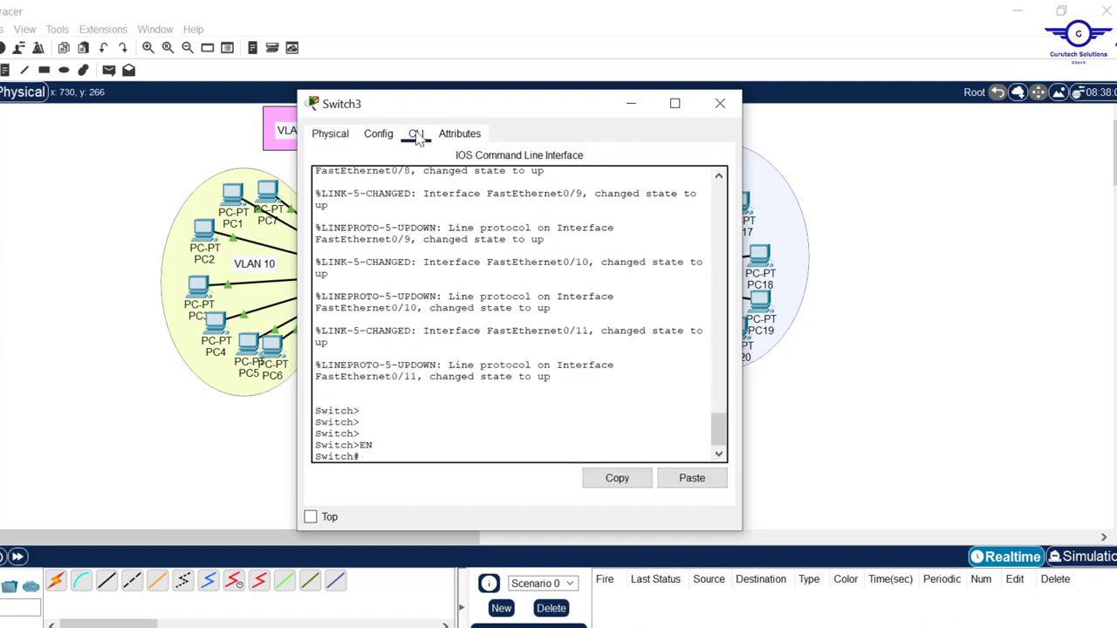
key("Return")
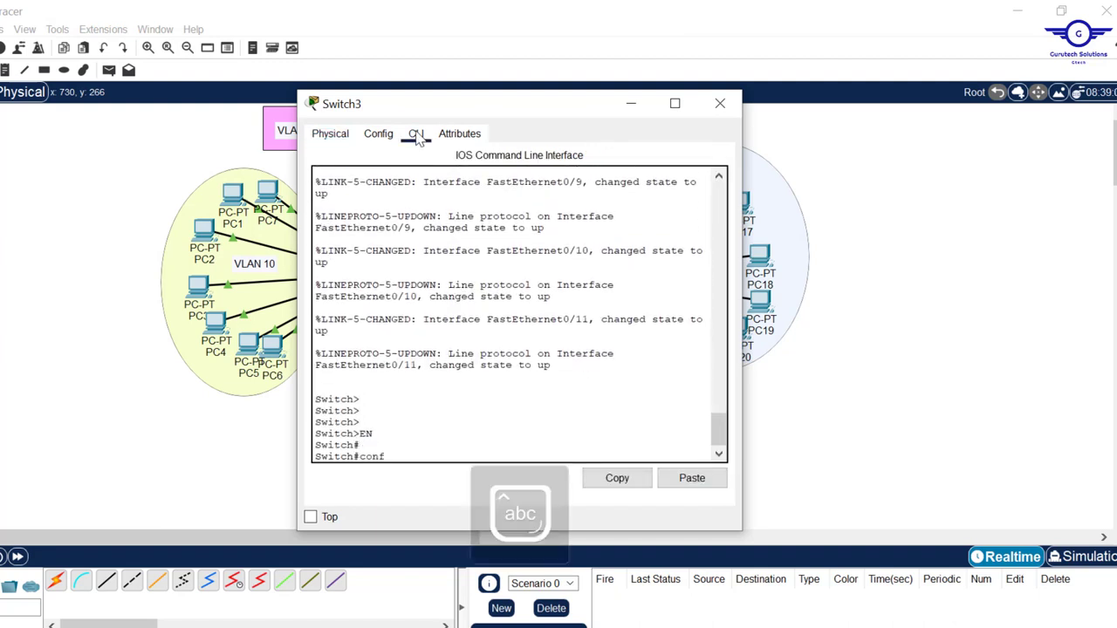
type("conf t")
key("Return")
key("Return")
key("Return")
key("Return")
Create VLAN 10 on Switch3, name it IT, and return to global configuration mode.
type("vl")
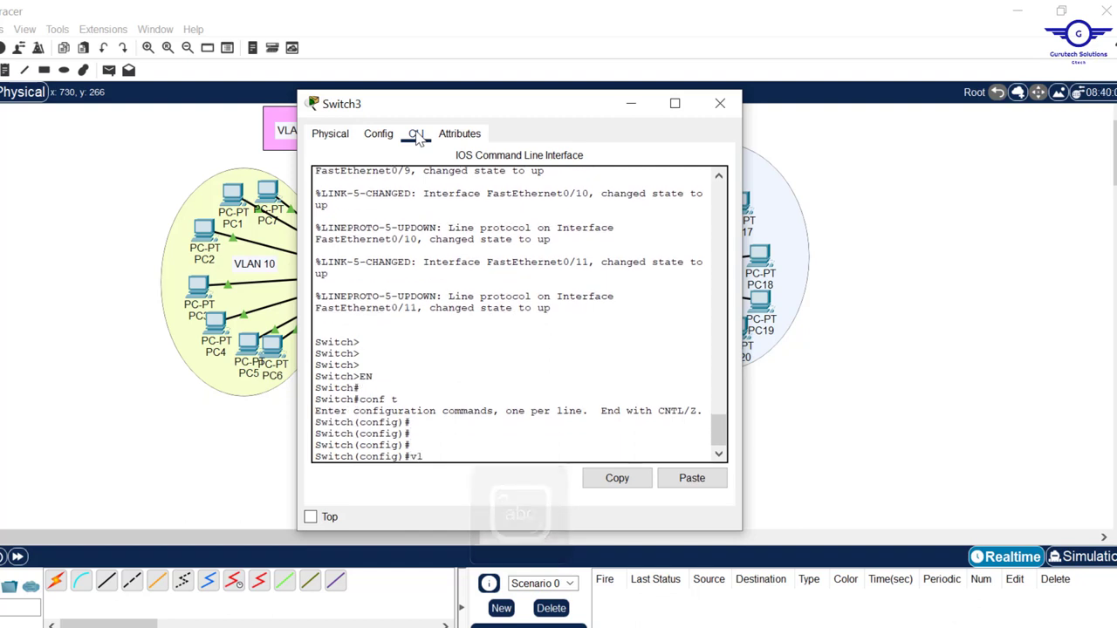
type("an 10")
key("Return")
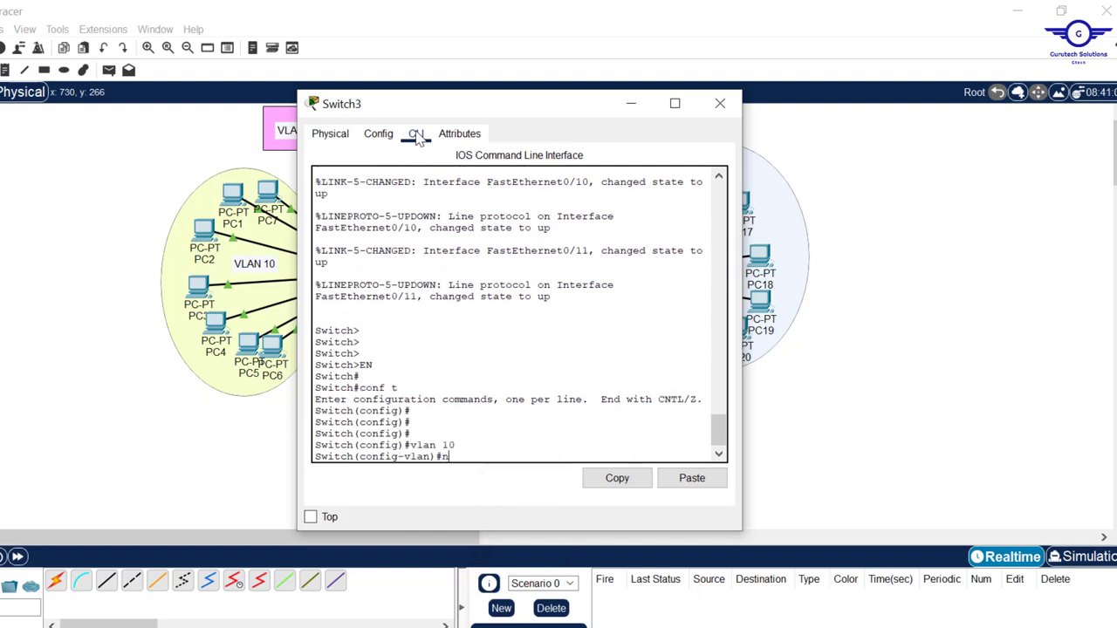
type("name IT")
key("Return")
type("ex")
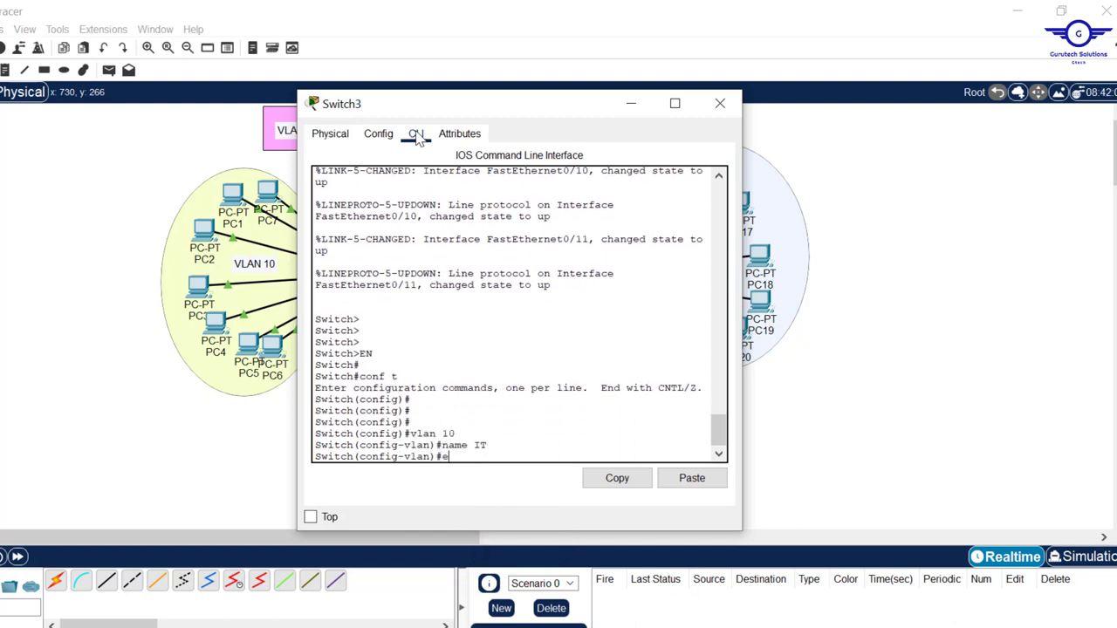
key("Return")
key("Return")
key("Return")
key("Return")
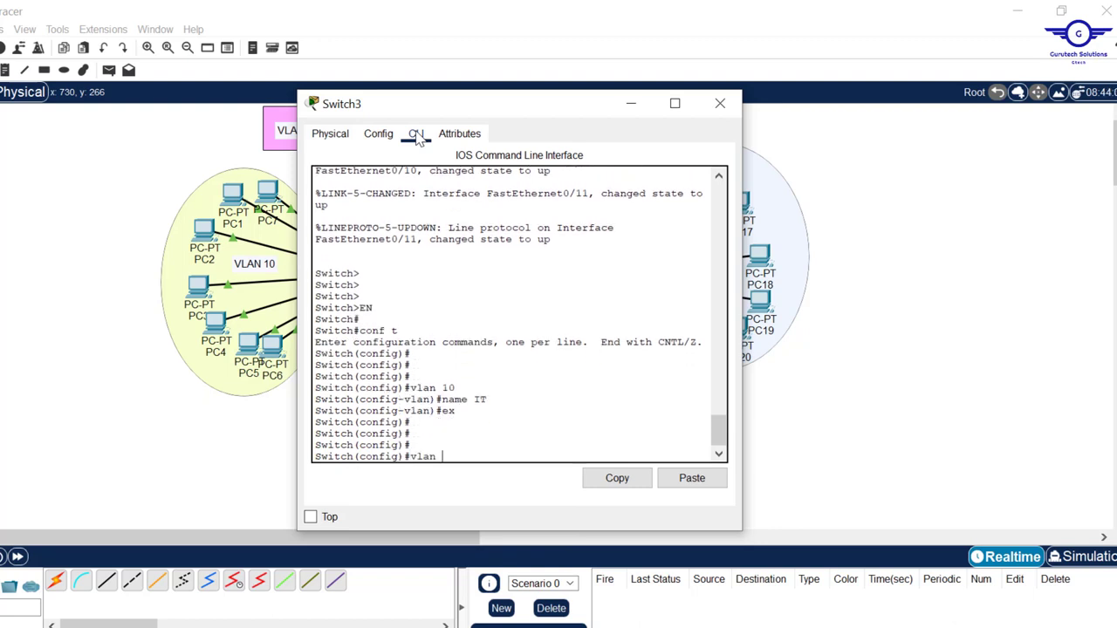
Create VLAN 33 on Switch3 with the name NATIVE, exit VLAN configuration and close the switch window.
type("vlan 33")
key("Return")
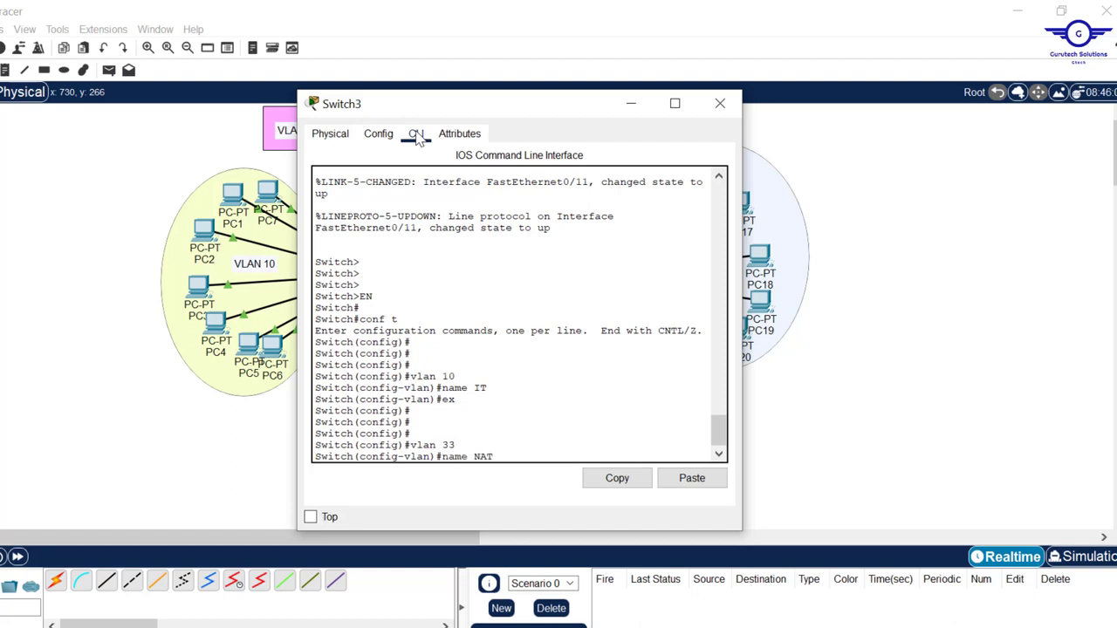
type("name NATIVE")
key("Return")
type("e")
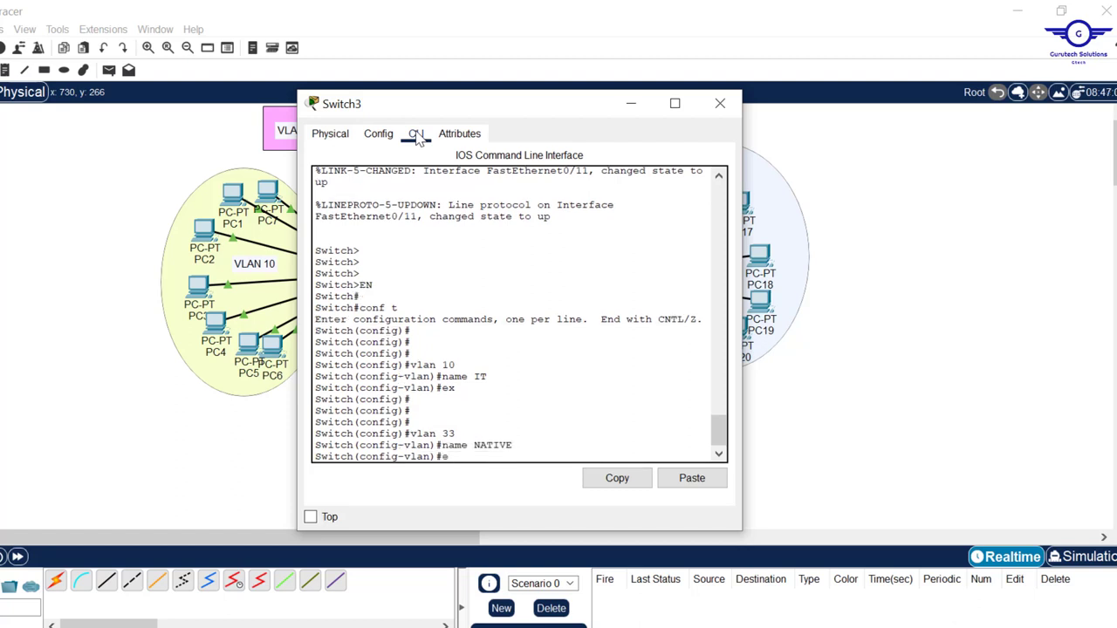
type("x")
key("Return")
key("Return")
key("Return")
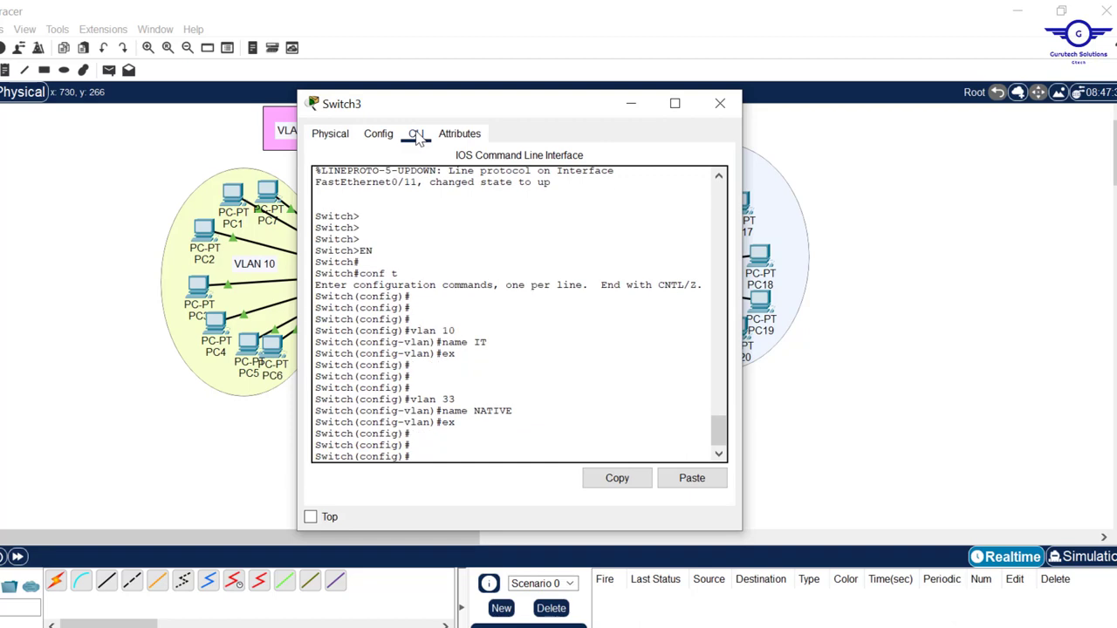
left_click(720, 104)
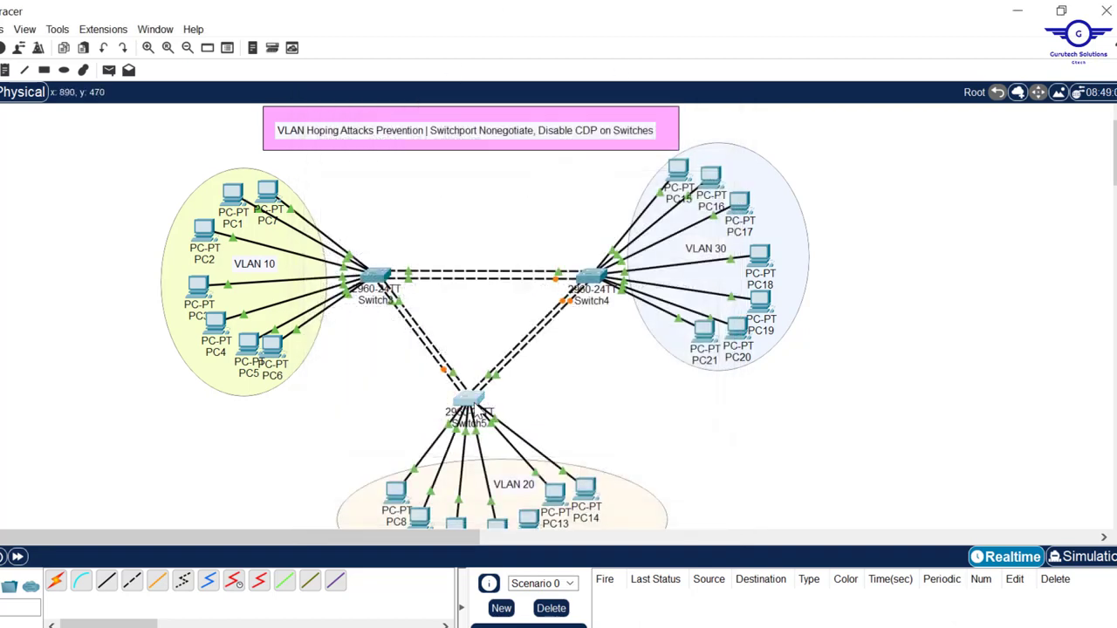
Open the command line of Switch5 above the VLAN 20 hosts and enter global configuration mode.
left_click(465, 403)
left_click(417, 136)
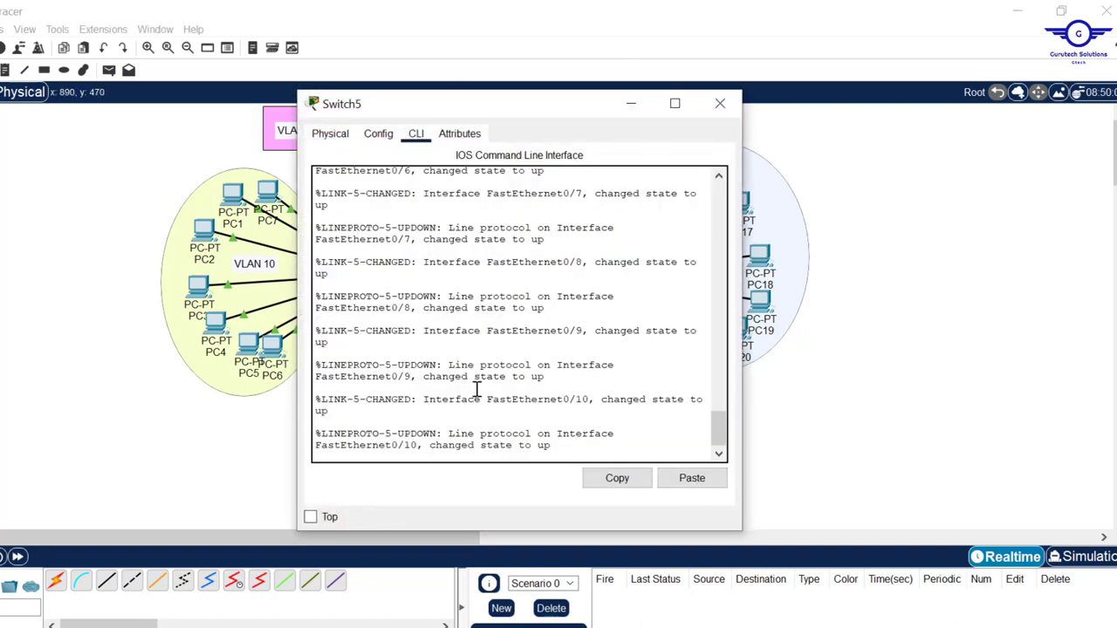
key("Return")
key("Return")
key("Return")
type("en")
key("Return")
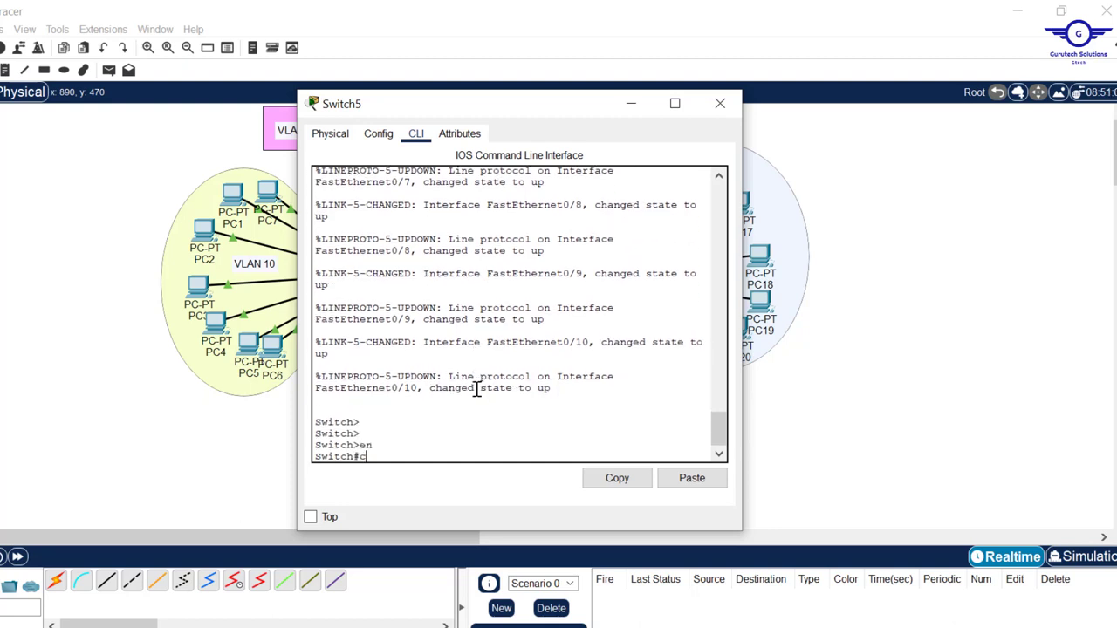
type("conf t")
key("Return")
key("Return")
key("Return")
key("Return")
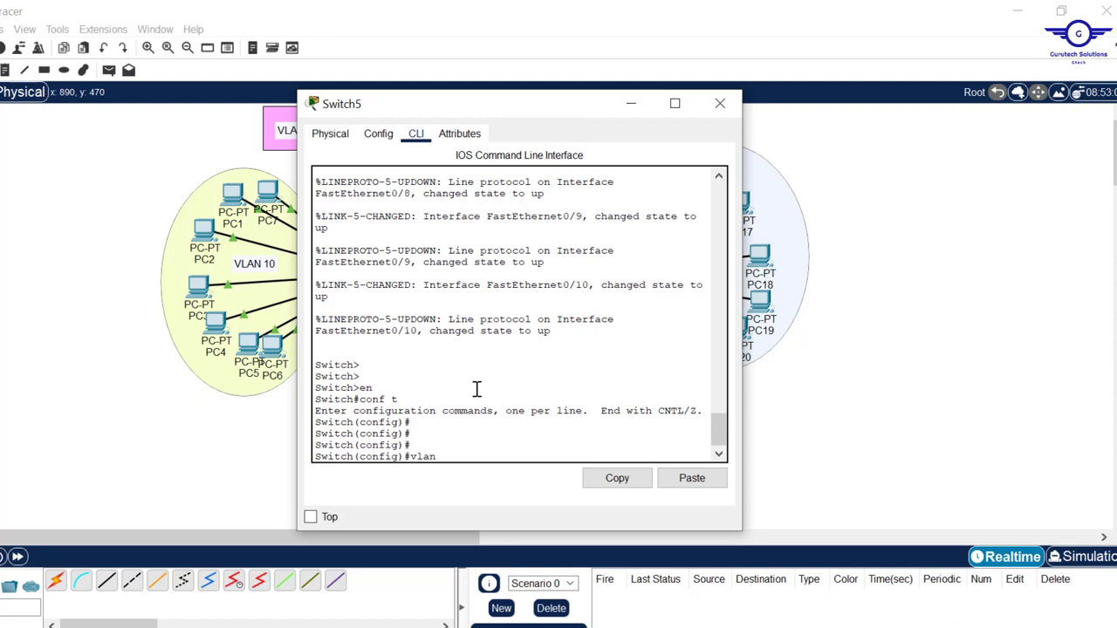
Create VLAN 20 on Switch5, name it HR, and return to global configuration mode.
type("vlan 20")
key("Return")
type("name")
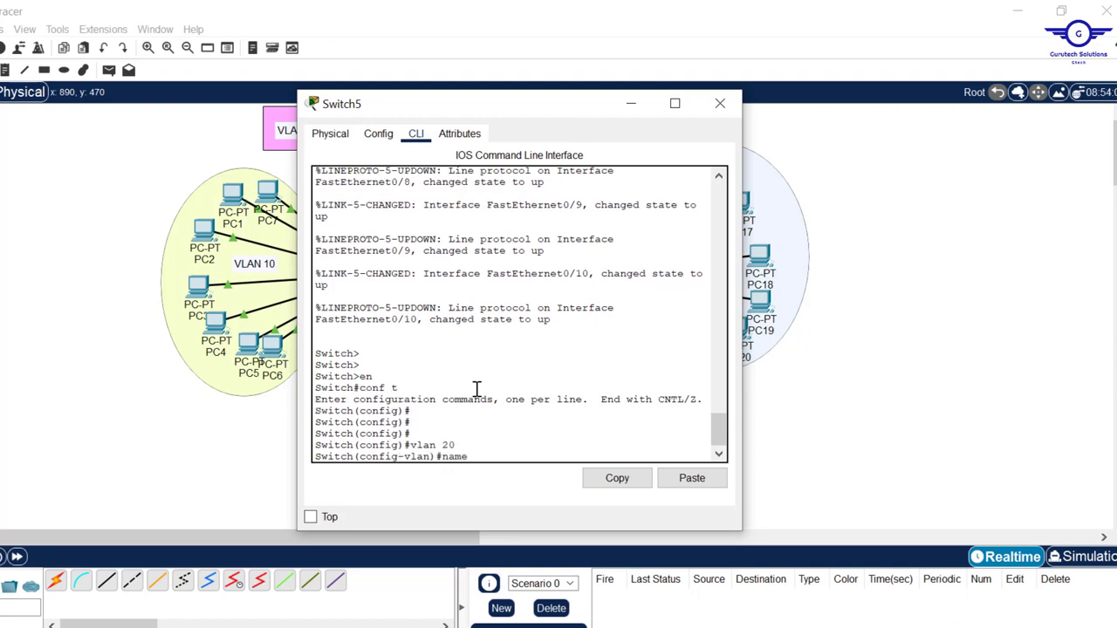
type(" HR")
key("Return")
type("e")
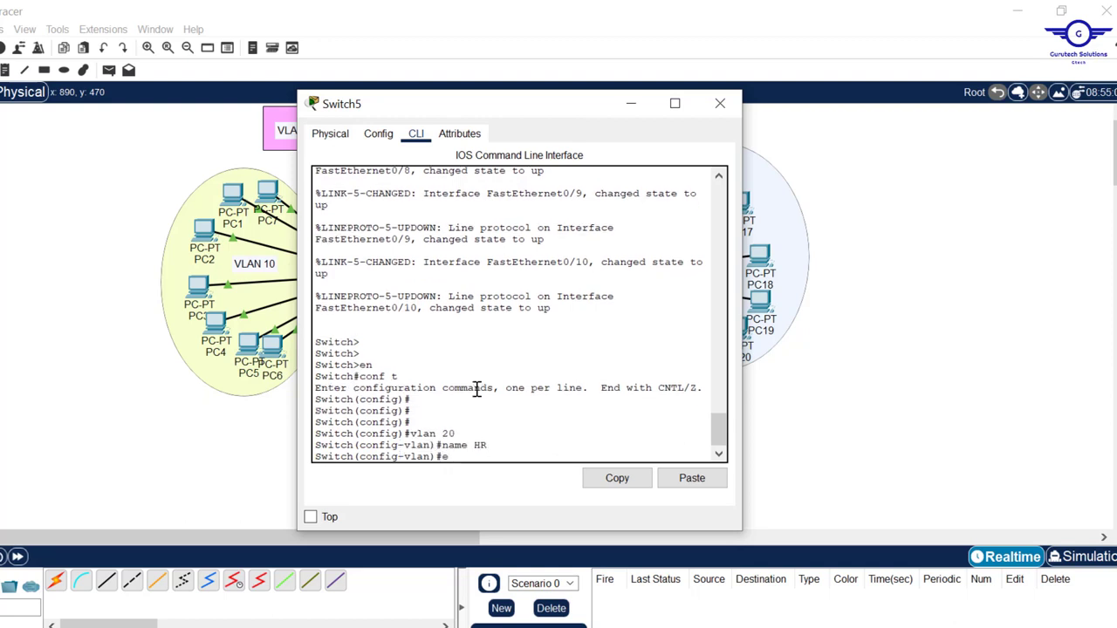
type("x")
key("Return")
key("Return")
key("Return")
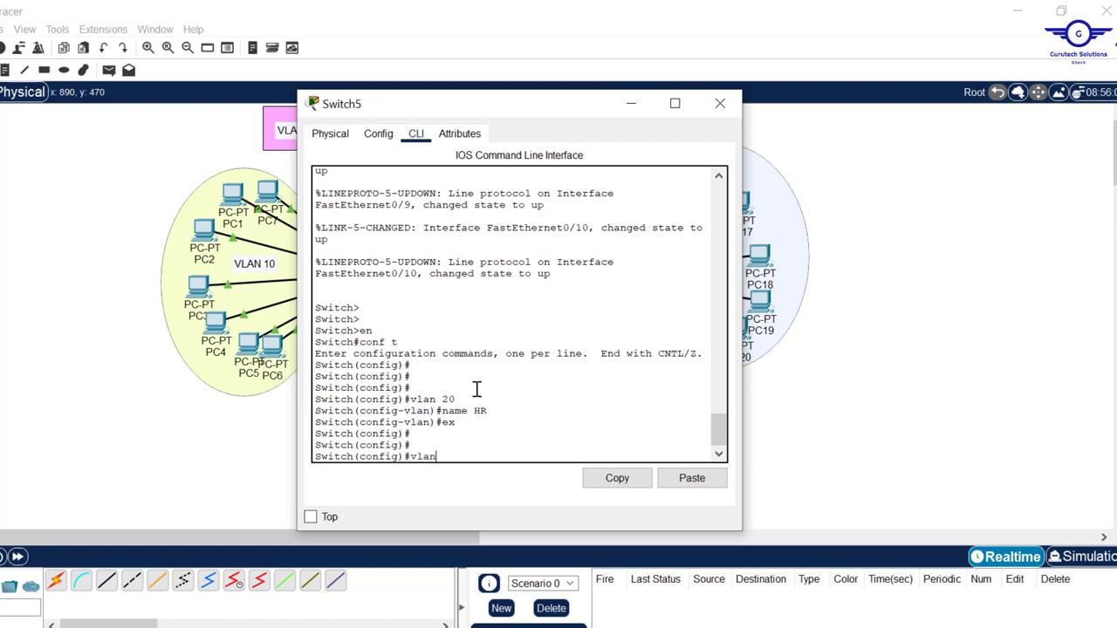
Create VLAN 33 on Switch5 with the name NATIVE, exit VLAN configuration and close the switch window.
type("vlan 33")
key("Return")
type("na")
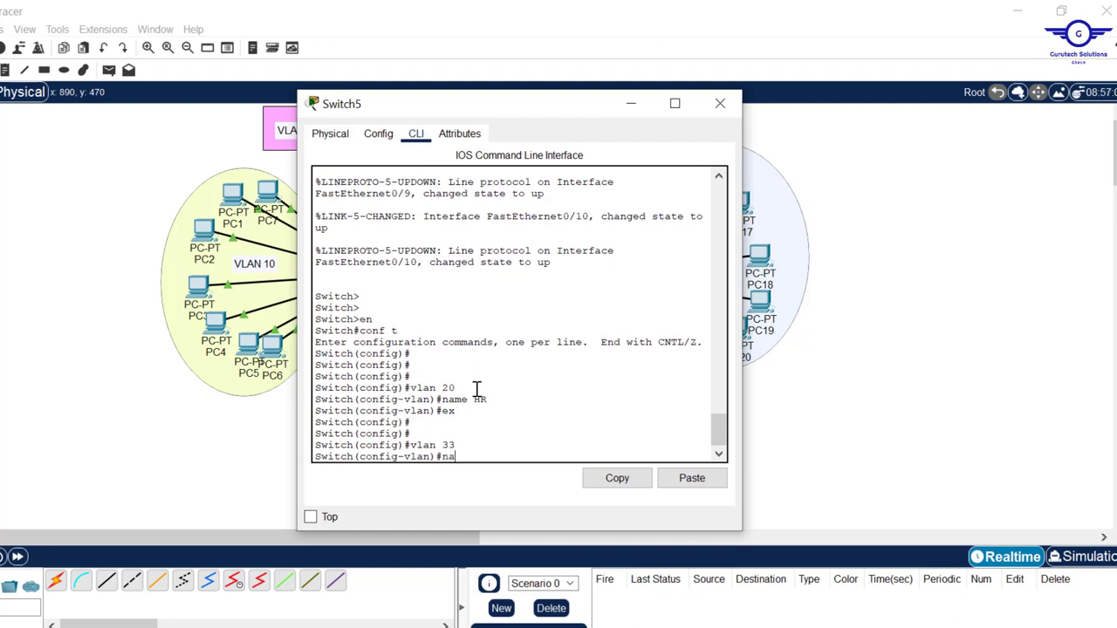
type("me")
key("Return")
type("ex")
key("Return")
key("Return")
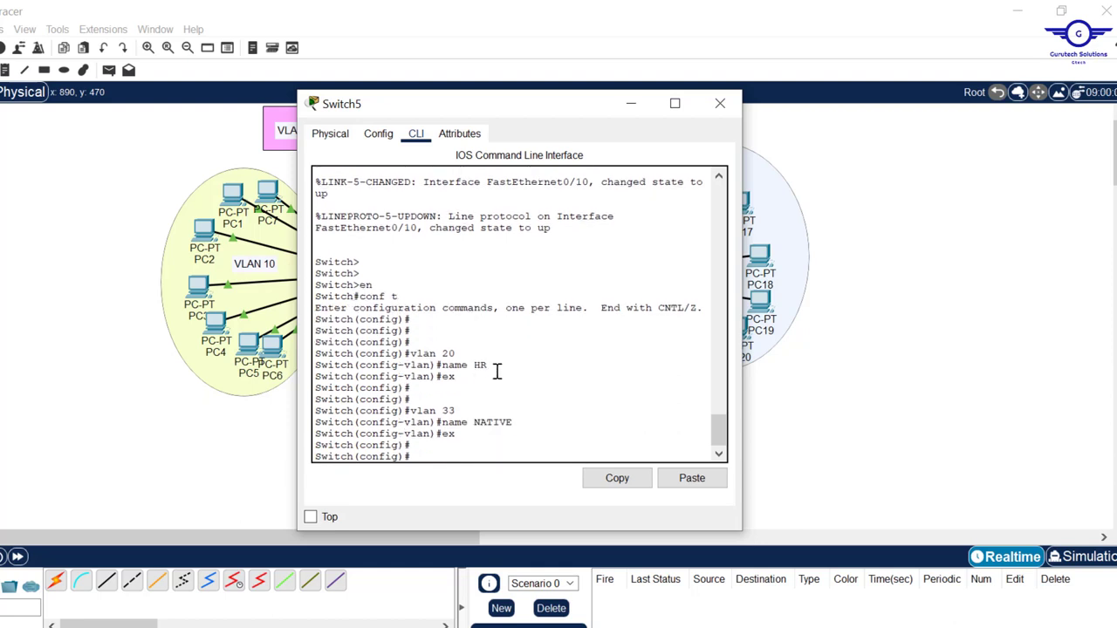
left_click(717, 106)
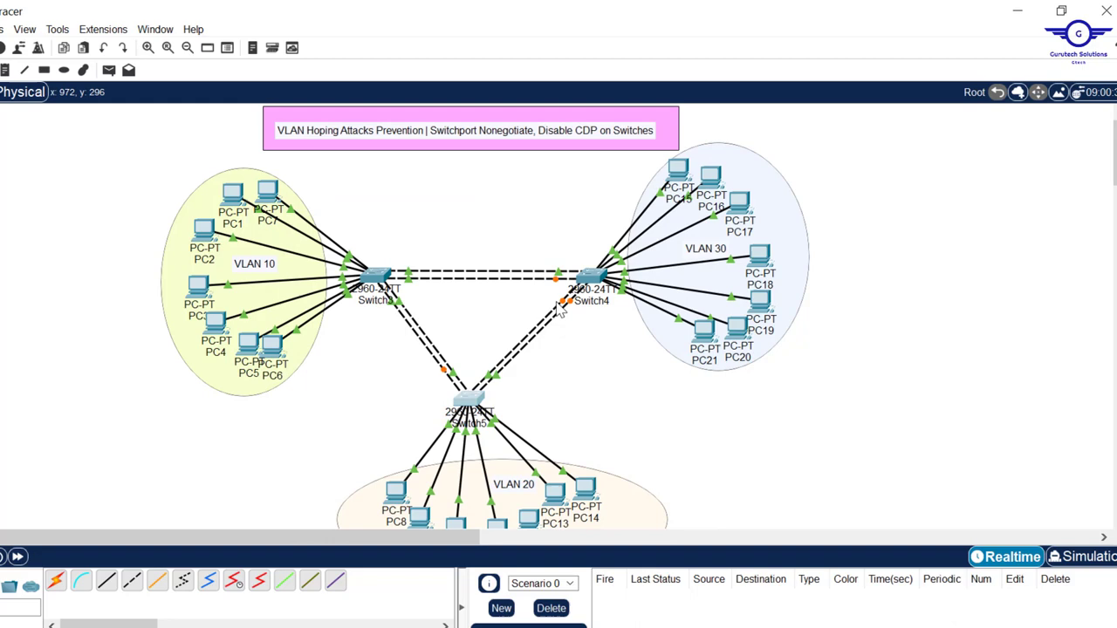
Open the command line of Switch4 beside the VLAN 30 hosts and enter global configuration mode.
left_click(593, 274)
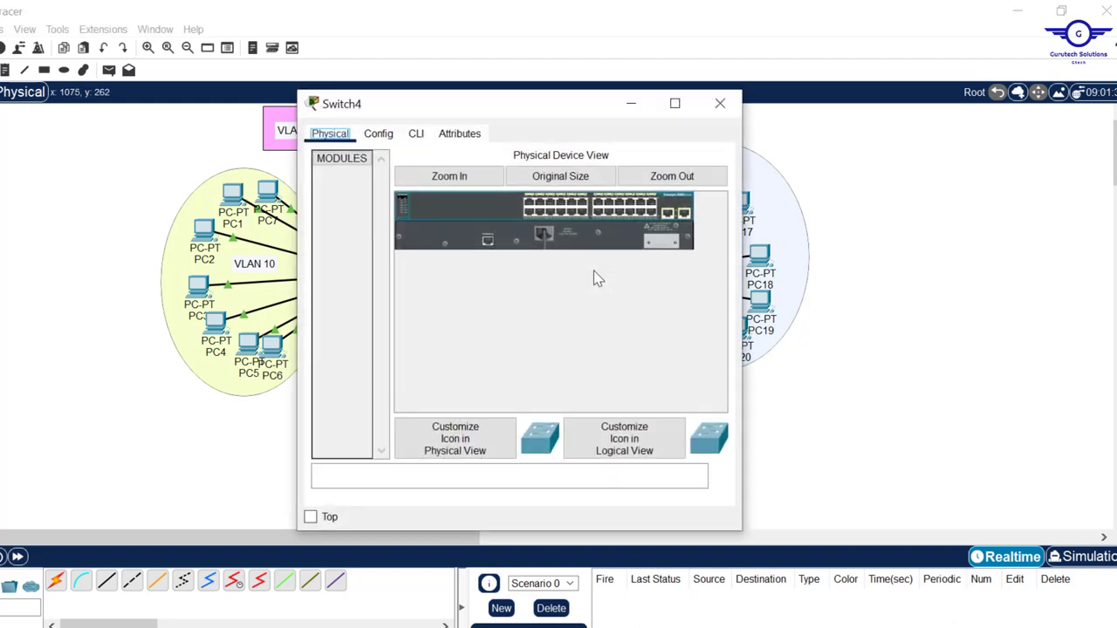
left_click(417, 135)
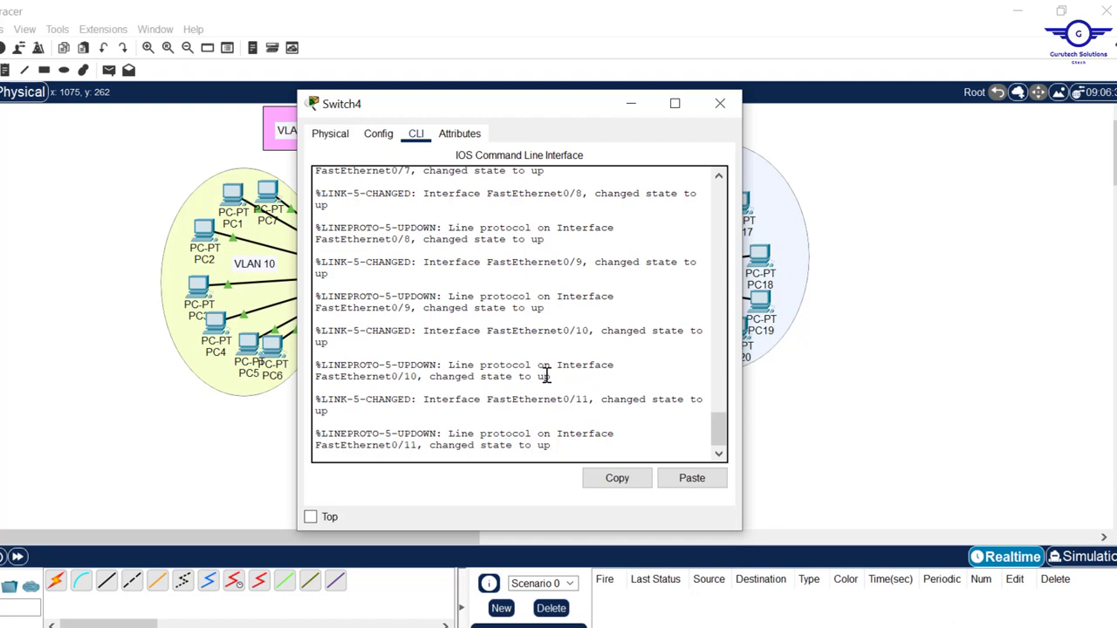
key("Return")
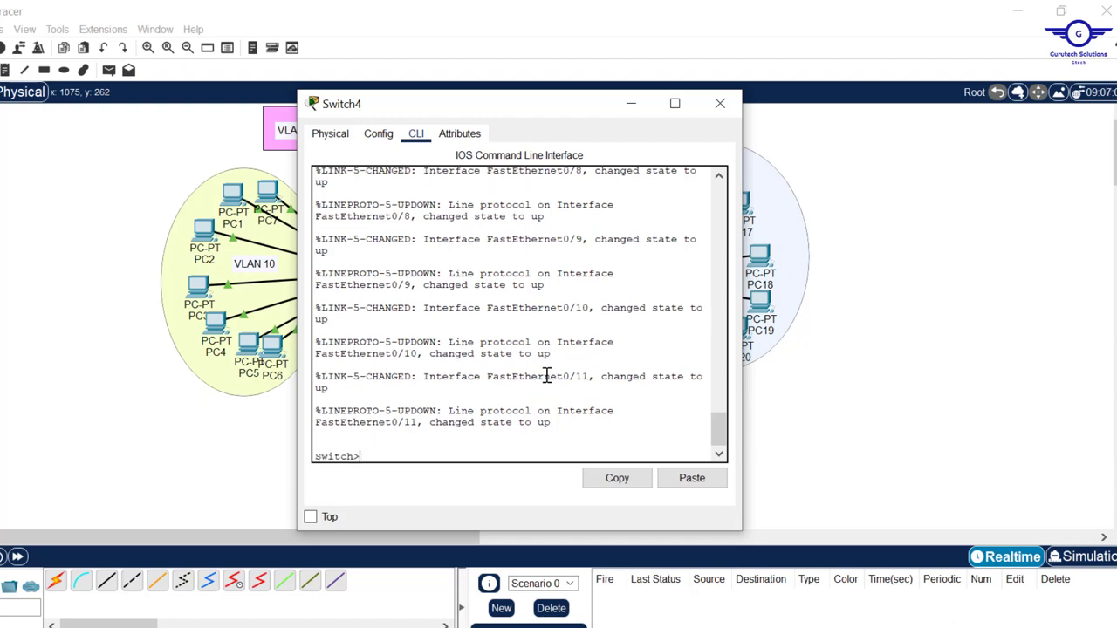
key("Return")
key("Return")
type("en")
key("Return")
key("Return")
key("Return")
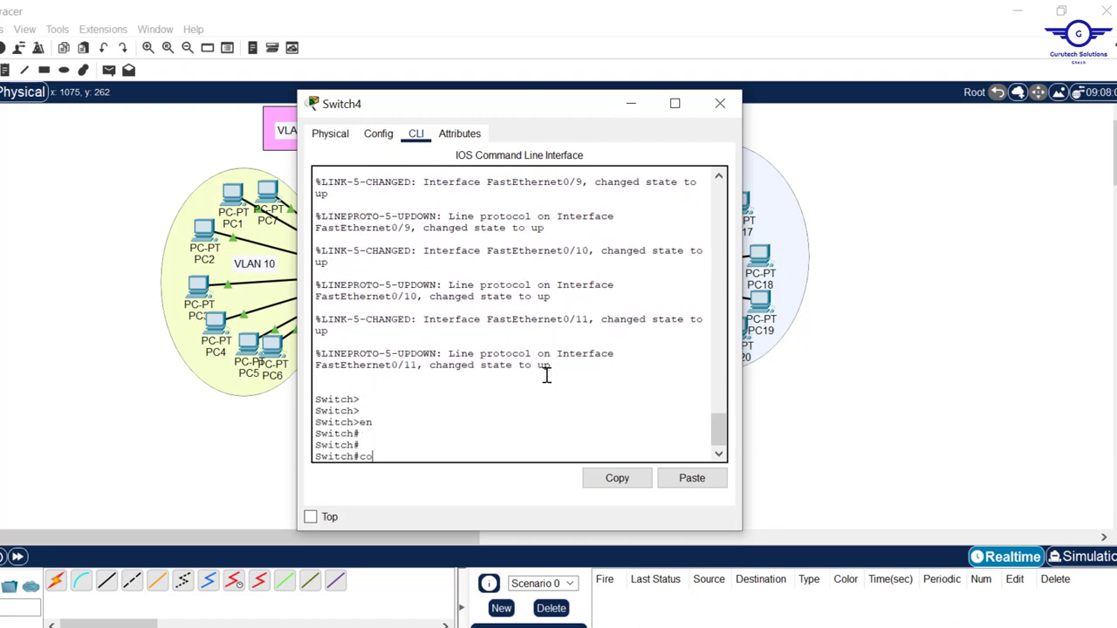
type("conf t")
key("Return")
key("Return")
key("Return")
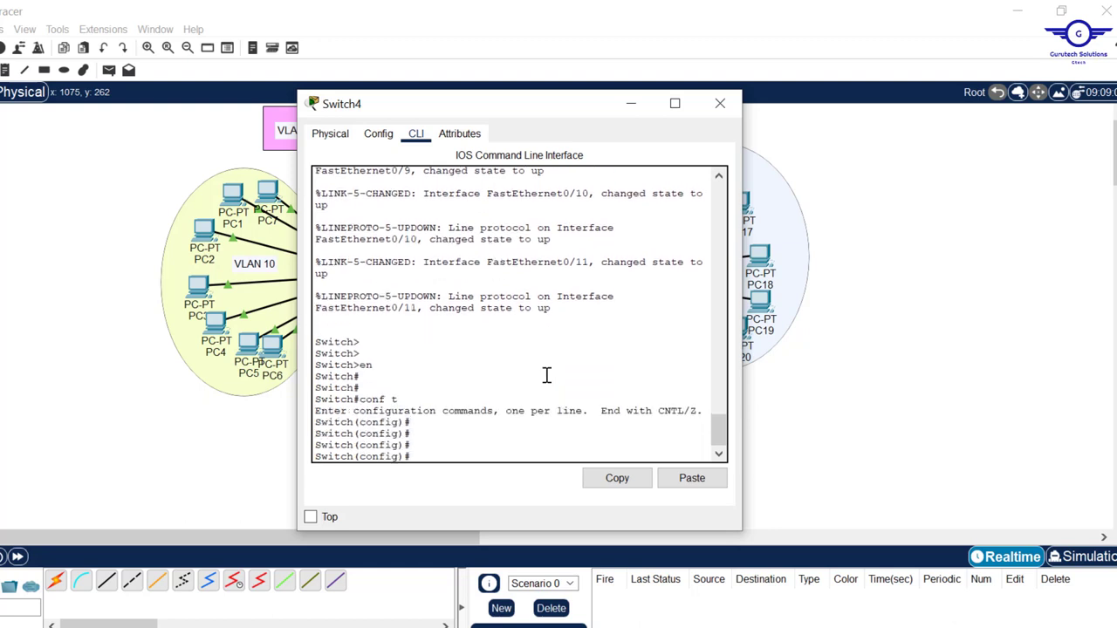
Create VLAN 30 on Switch4, name it FIN, and return to global configuration mode.
type("vlan 30")
key("Return")
type("name FI")
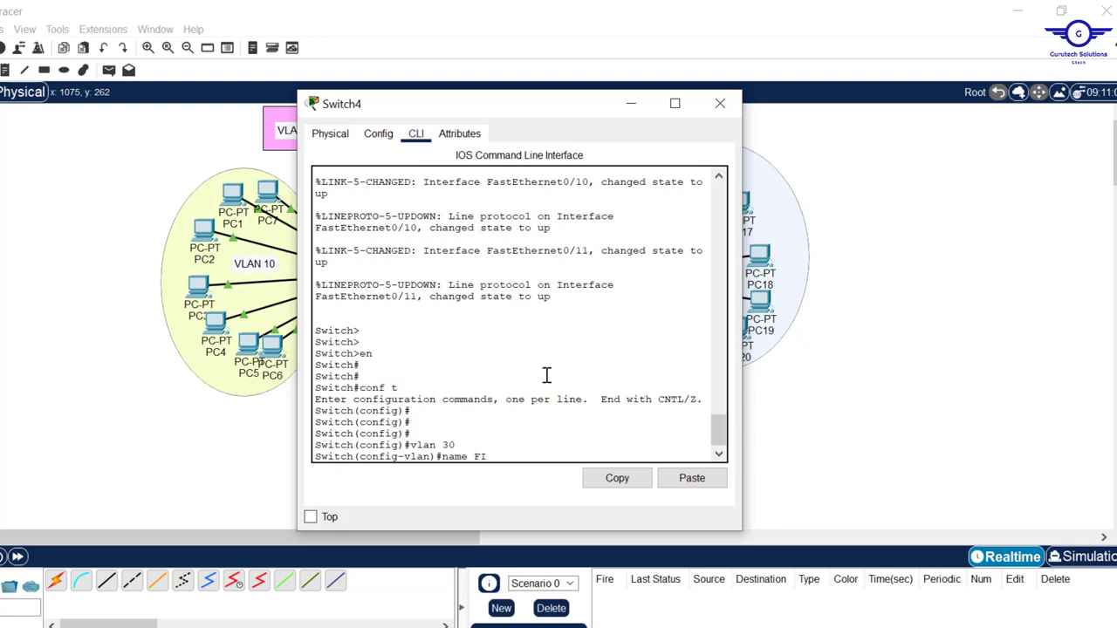
type("N")
key("Return")
type("ex")
key("Return")
key("Return")
key("Return")
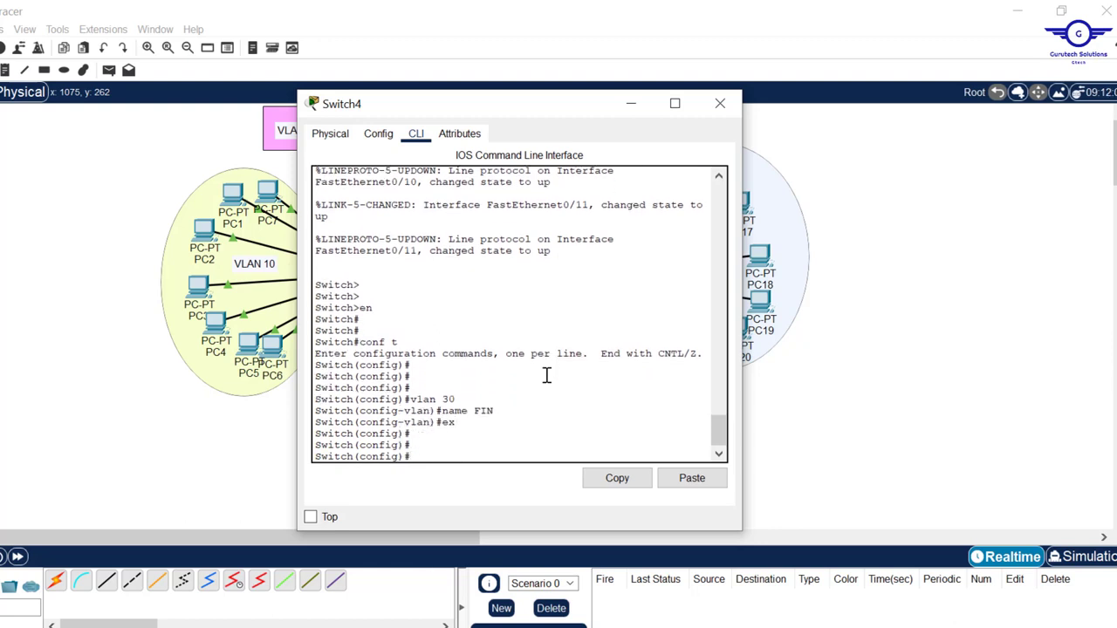
Create VLAN 33 on Switch4 with the name NATIVE and return to global configuration mode.
type("vlan 33")
key("Return")
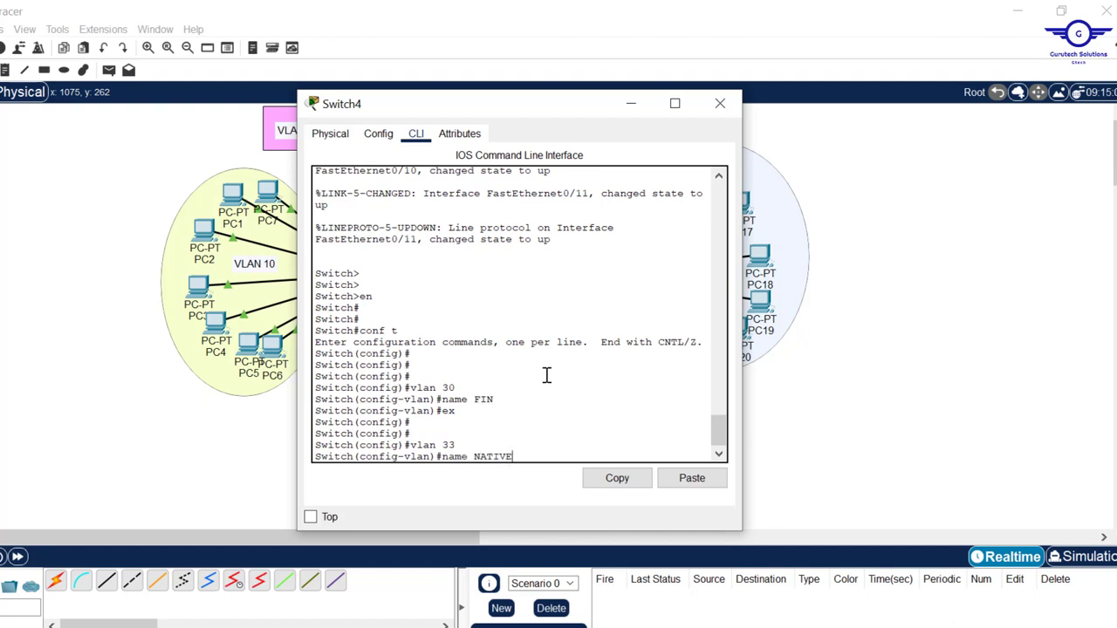
type("name NATIVE")
key("Return")
type("e")
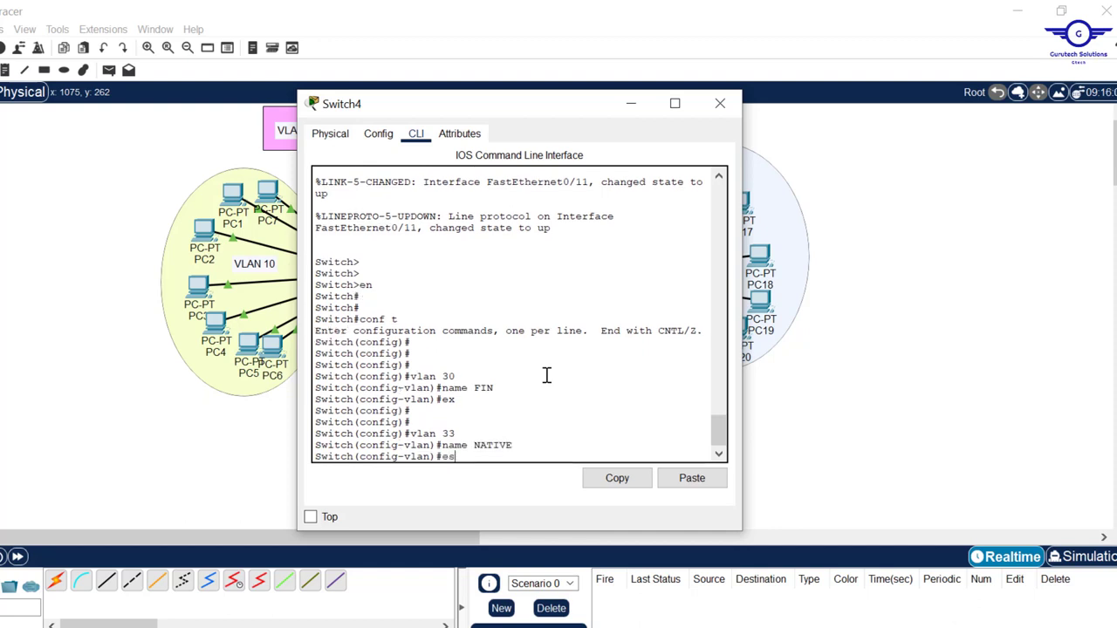
type("x")
key("Return")
key("Return")
key("Return")
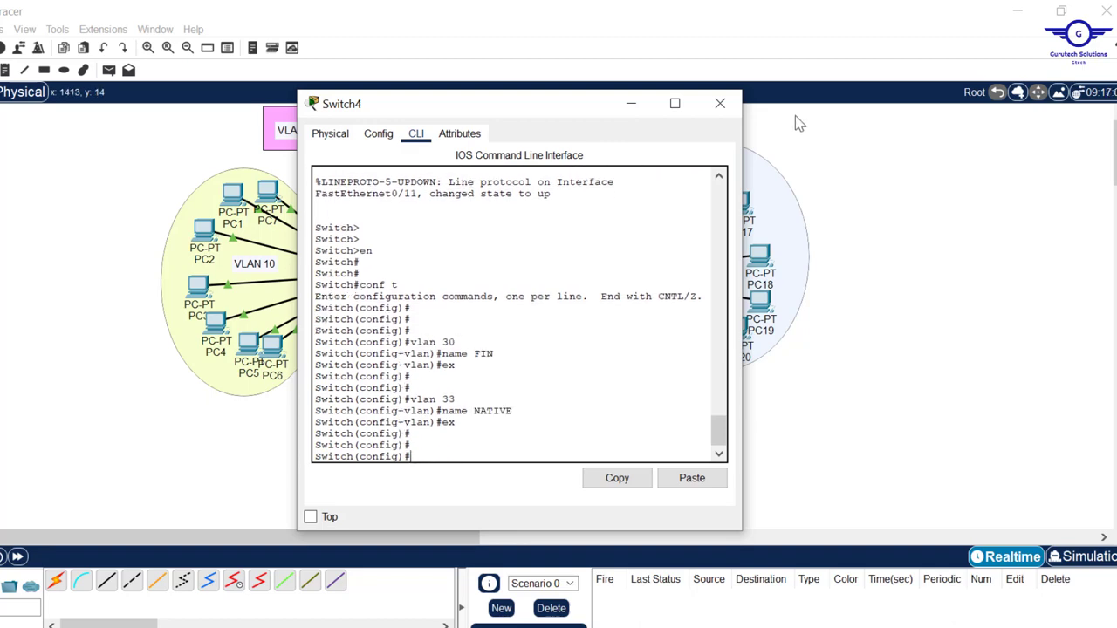
Close the Switch4 window and review the access-port and nonegotiate instructions in the config-guide.txt notes in Notepad.
left_click(719, 105)
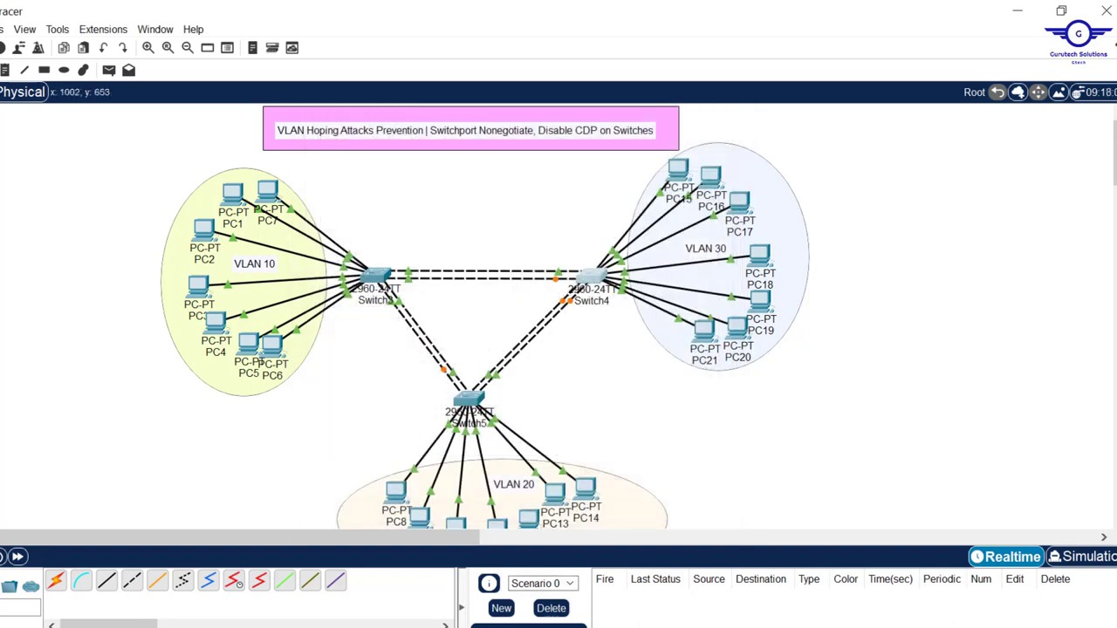
key("alt+Tab")
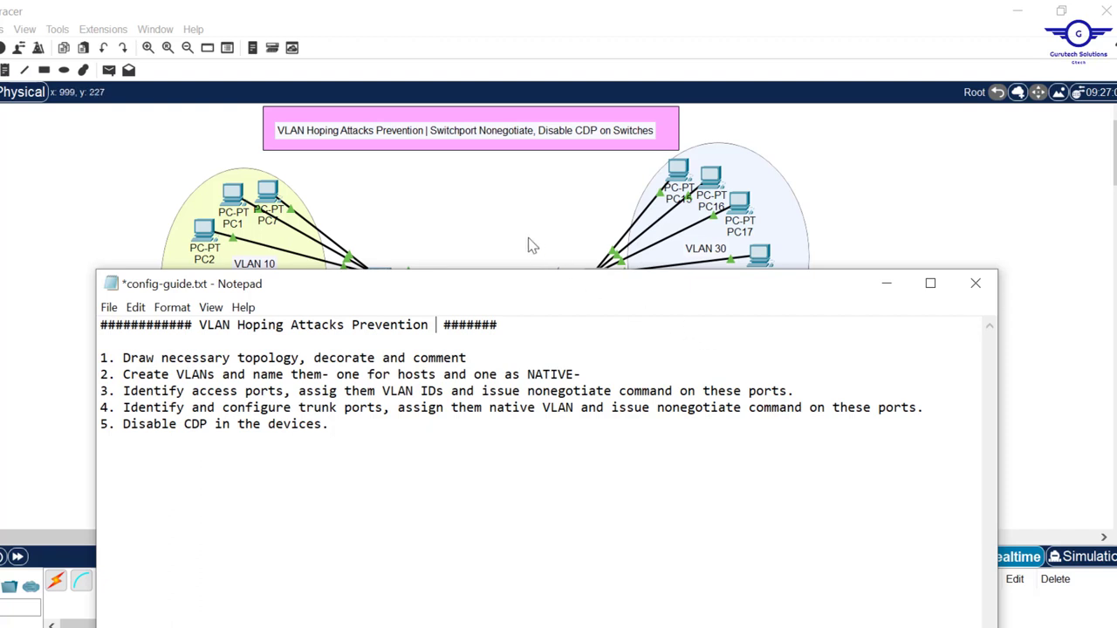
left_click(488, 225)
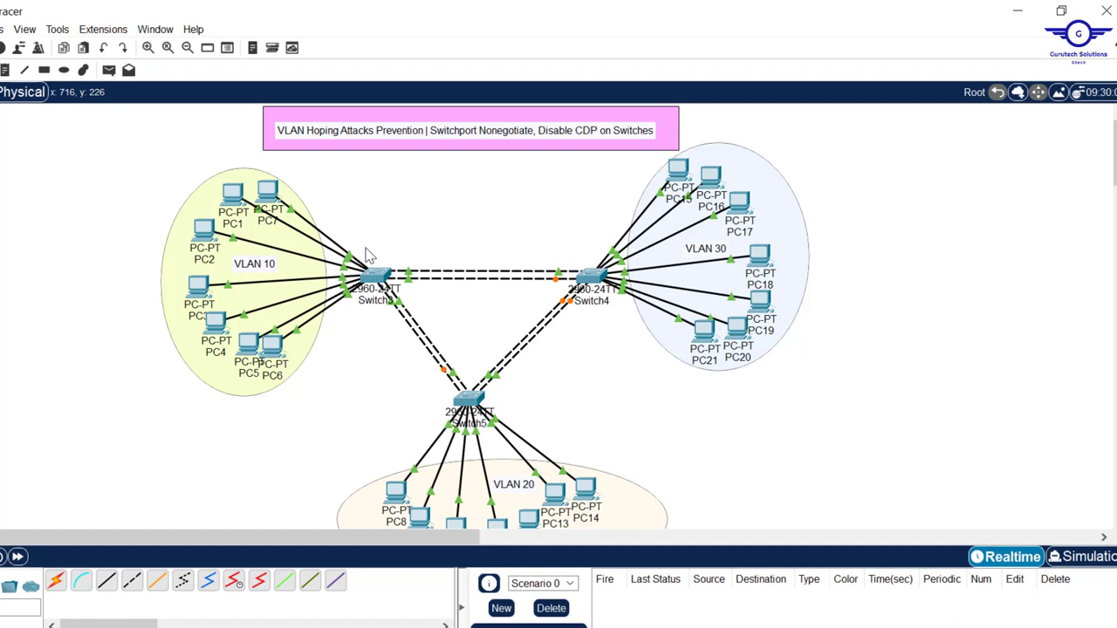
key("alt+Tab")
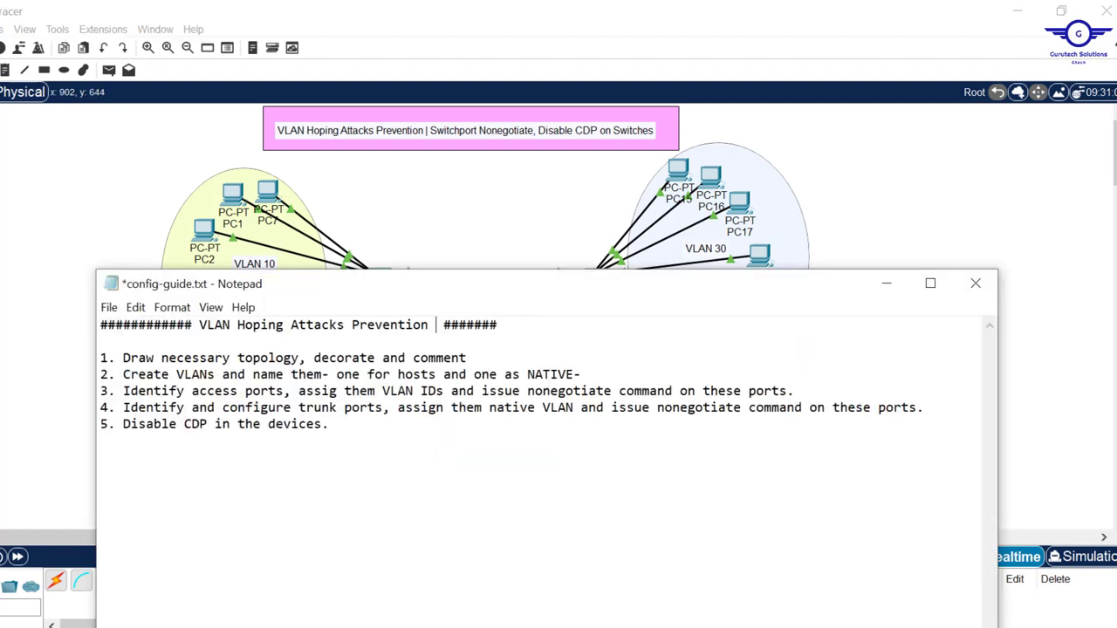
left_click_drag(571, 286, 563, 340)
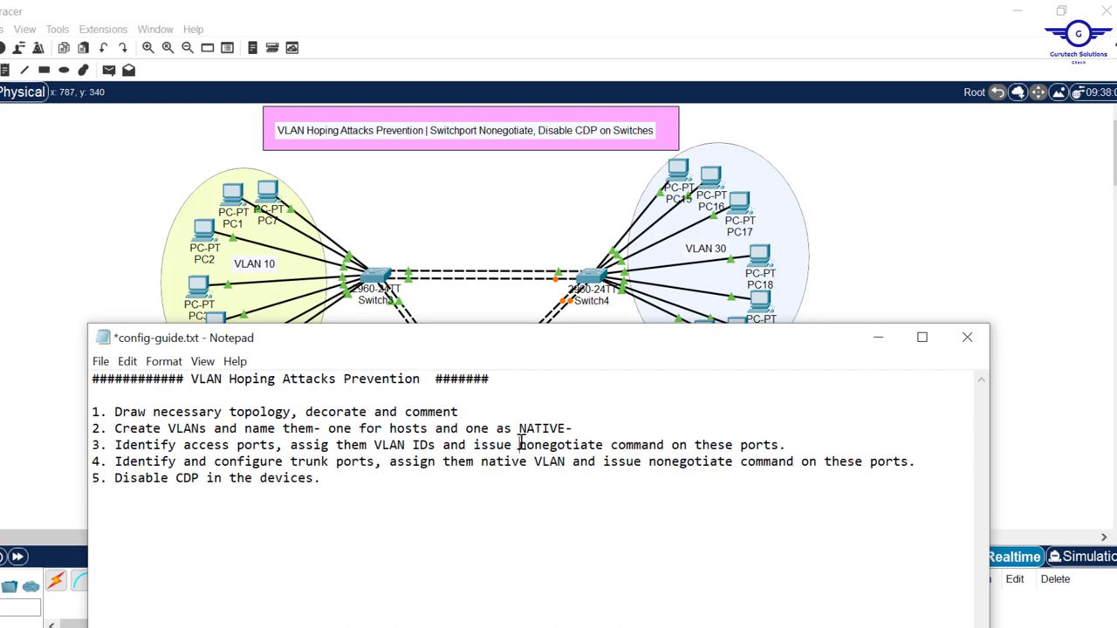
left_click_drag(519, 445, 777, 447)
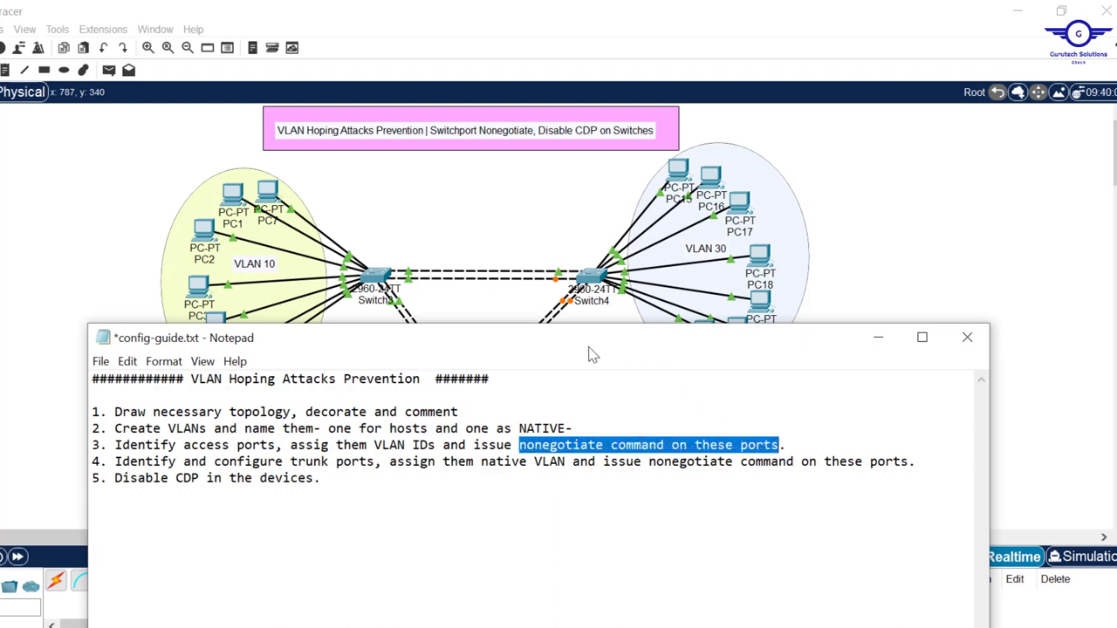
left_click_drag(518, 351, 549, 324)
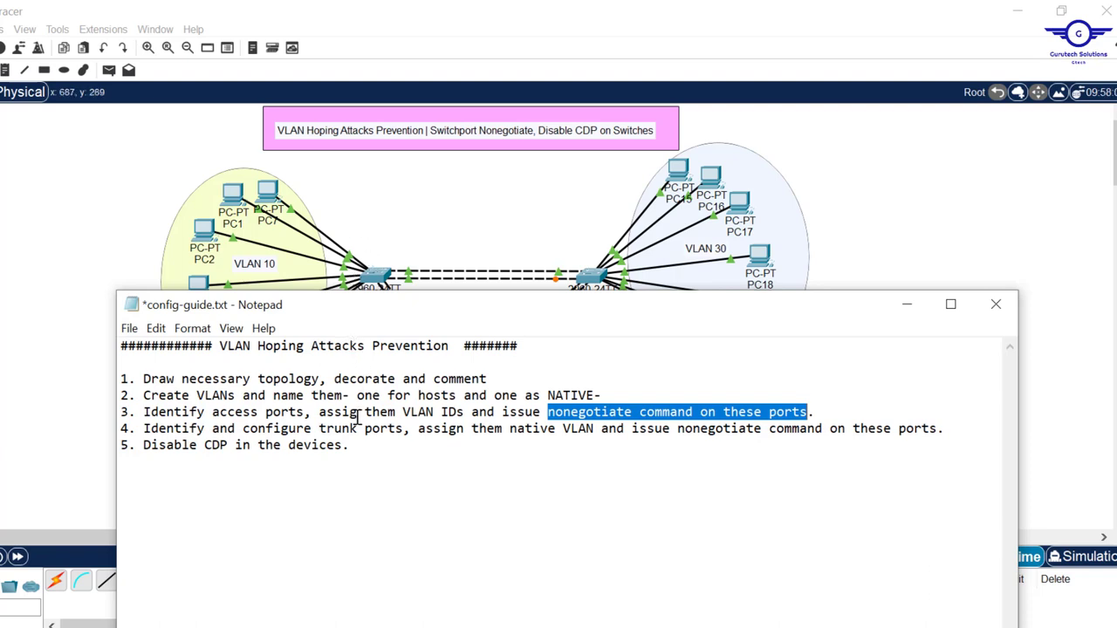
Open the command line of Switch3 and enter interface range configuration for fa0/5-24, gig0/1-2.
left_click(373, 277)
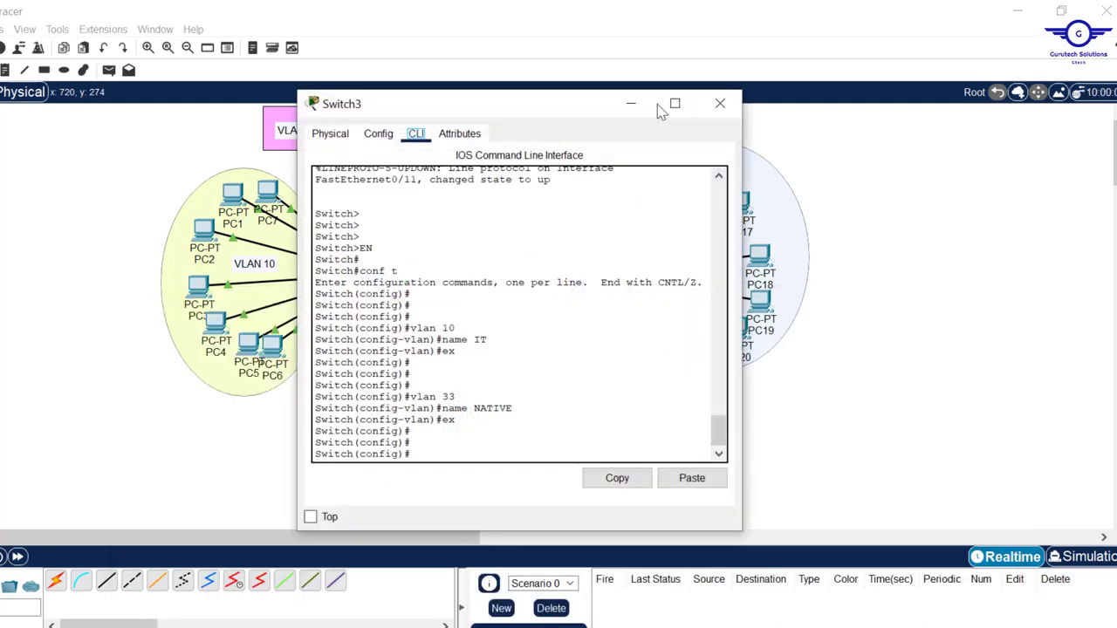
left_click(720, 103)
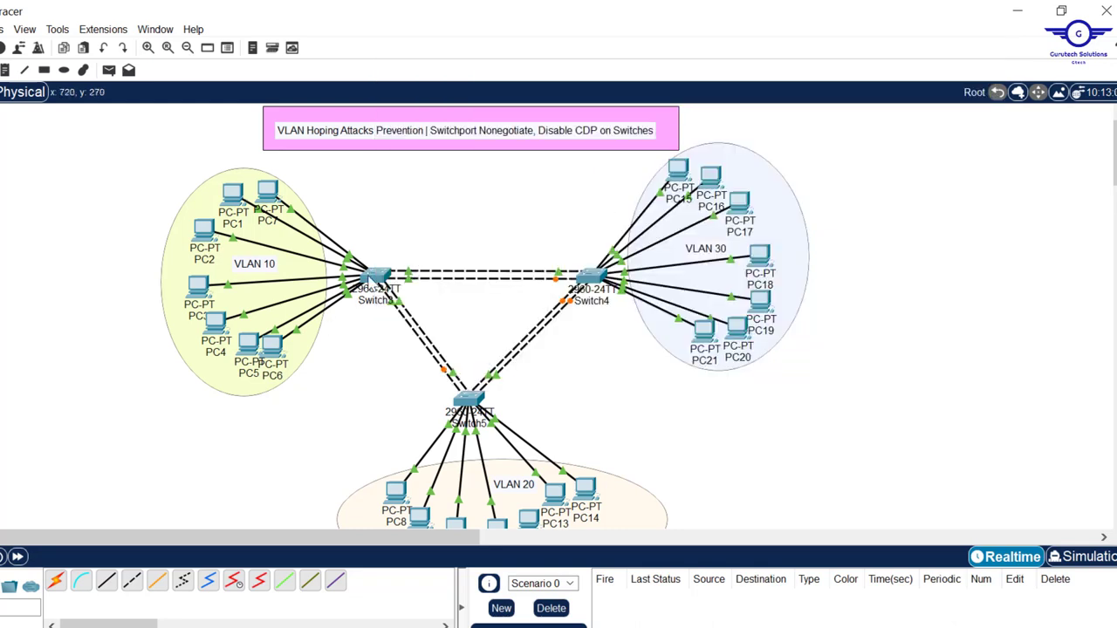
mouse_move(369, 284)
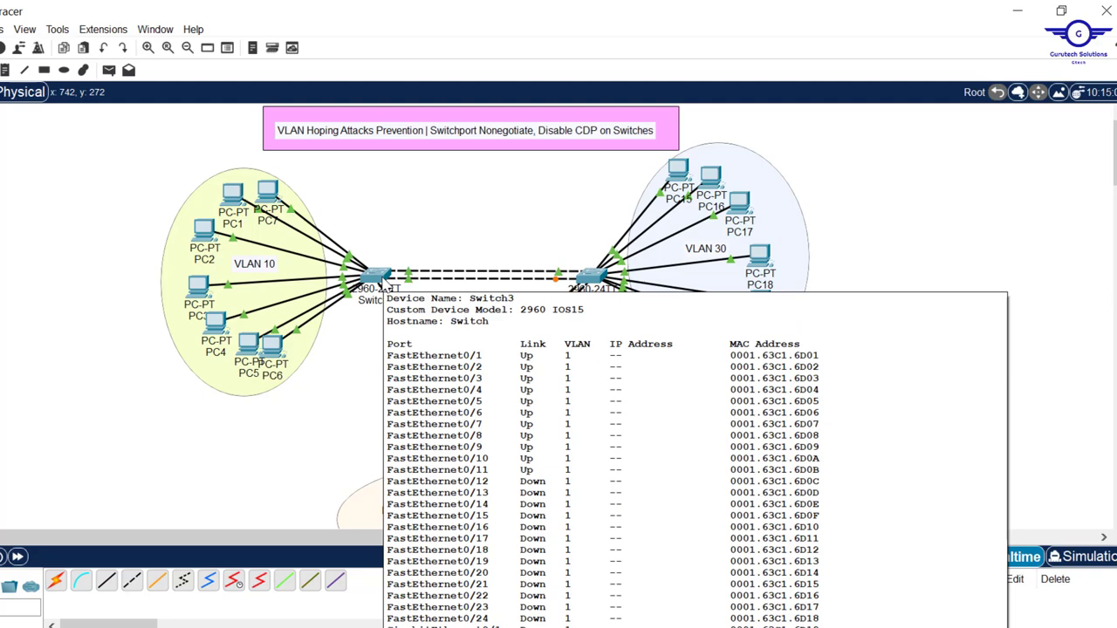
left_click(380, 283)
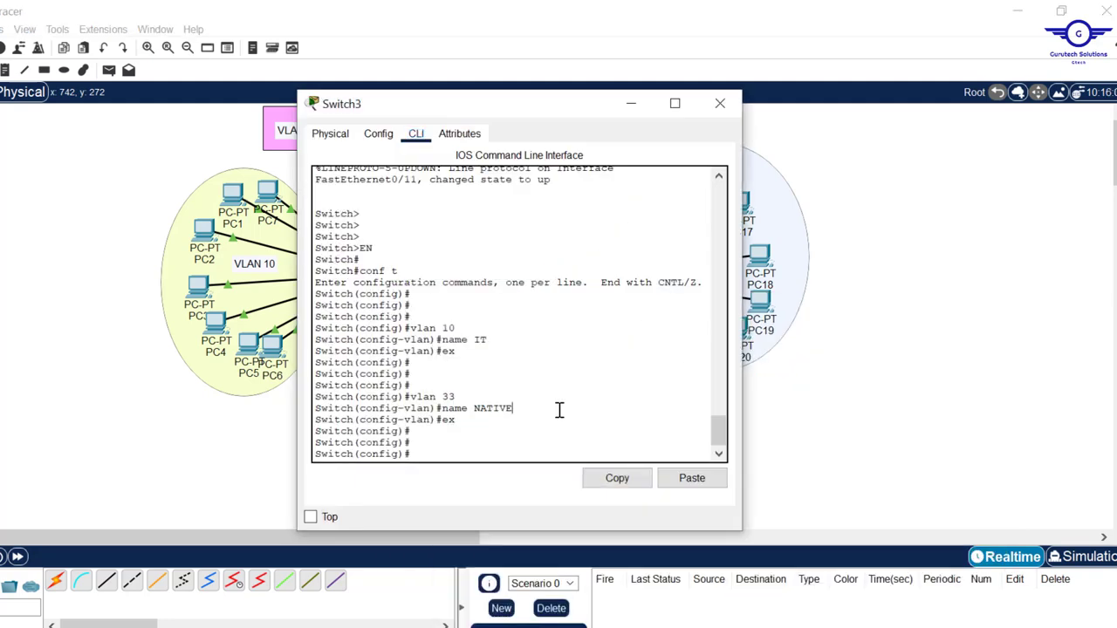
key("Return")
key("Return")
key("Return")
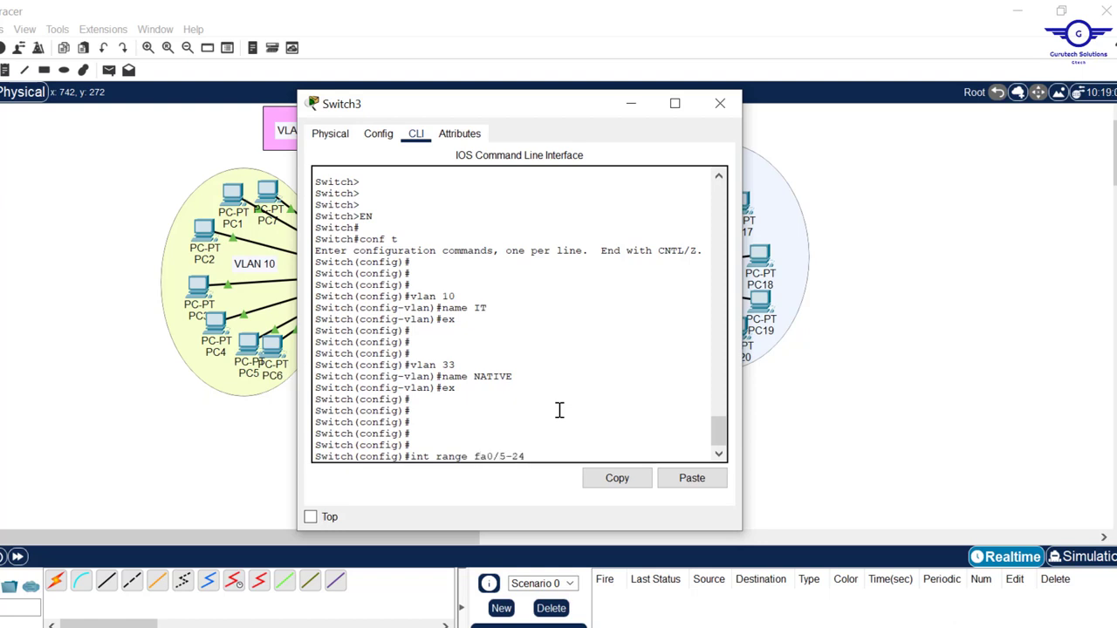
type(".")
type(" gi")
type("g0/1-2")
key("Return")
key("Return")
key("Return")
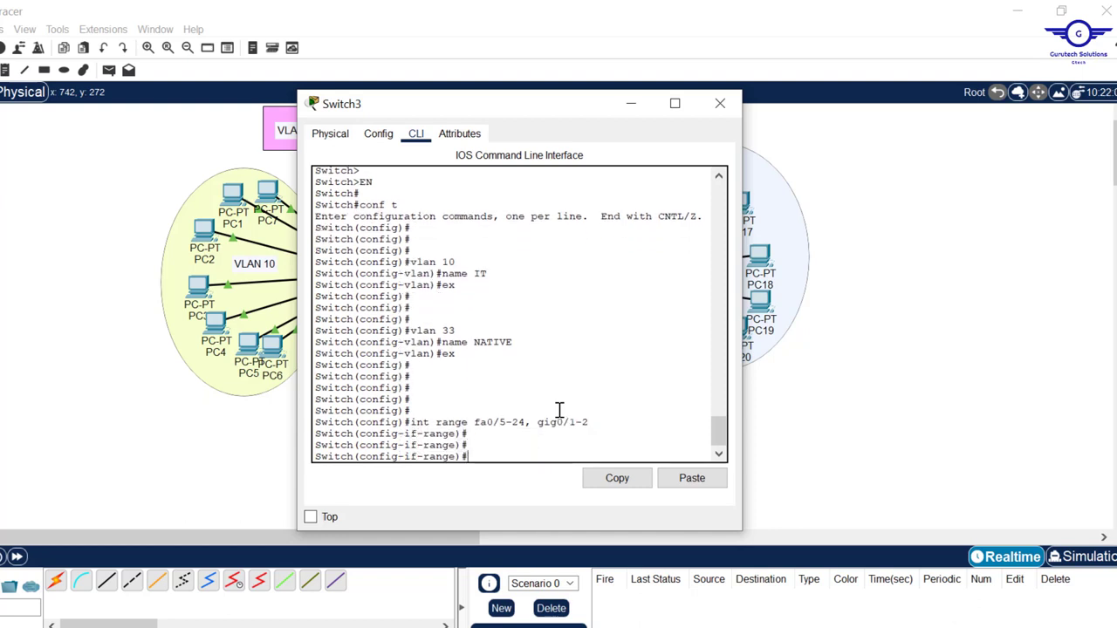
Set the selected interface range on Switch3 to switchport mode access.
type("swit")
key("Tab")
type("m")
key("Tab")
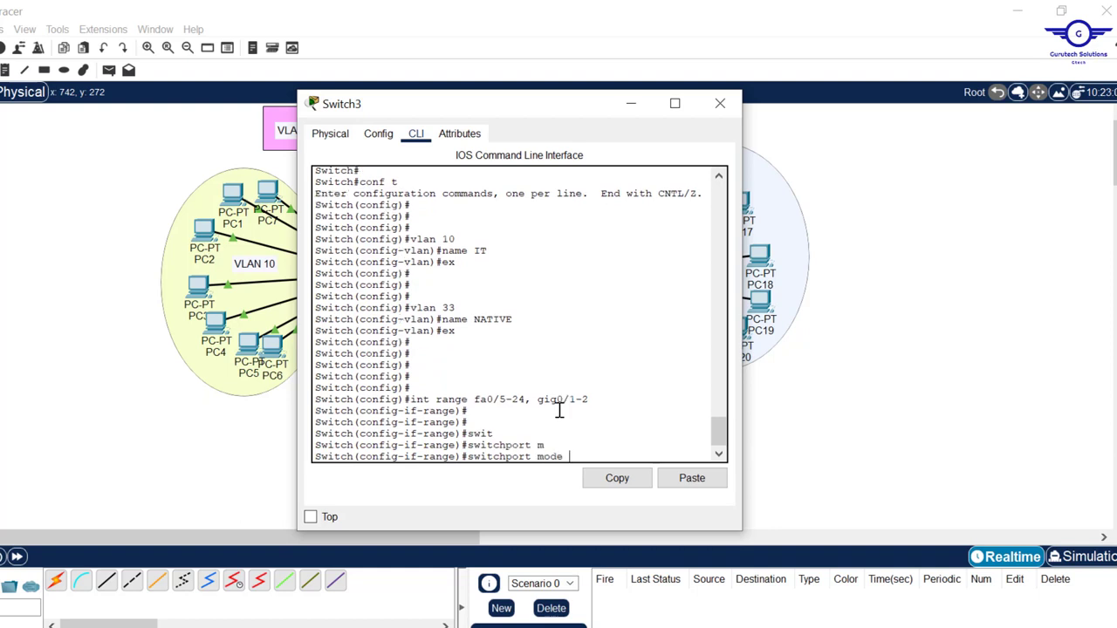
type("a")
key("Tab")
key("Return")
key("Return")
key("Return")
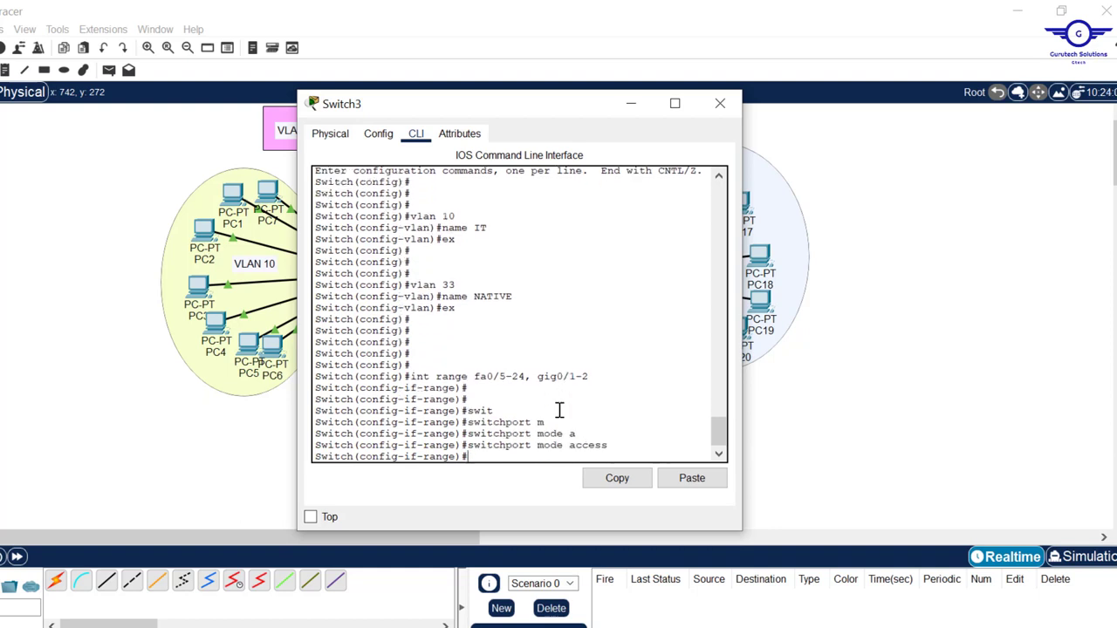
Check the configuration guide and assign the selected access ports on Switch3 to VLAN 10.
key("alt+Tab")
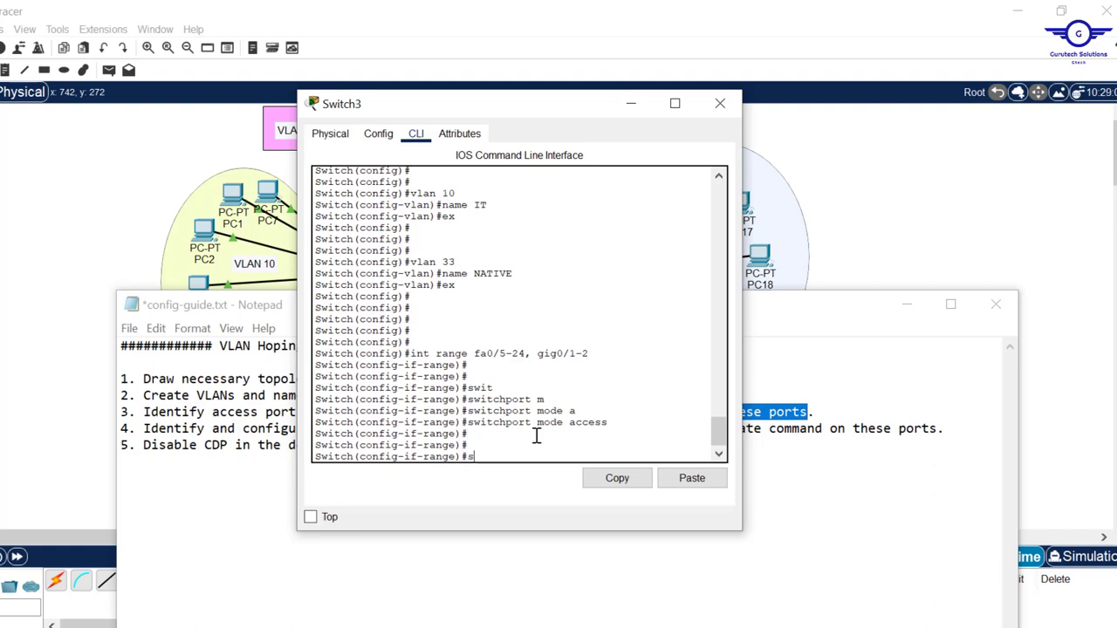
type("wit")
key("Tab")
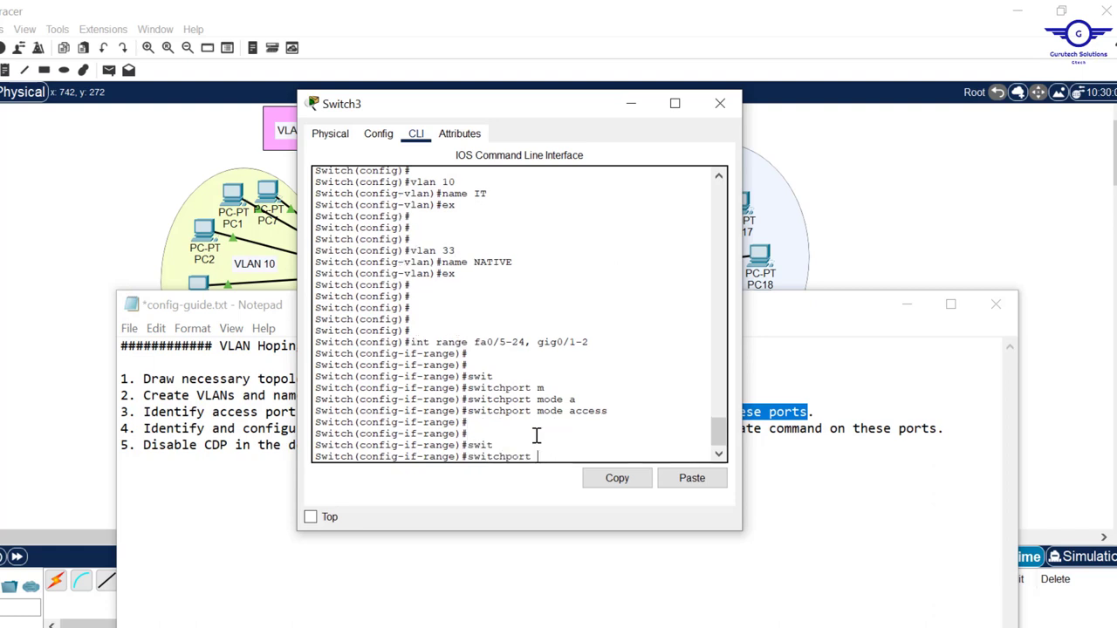
type("ac")
key("Tab")
type("v")
key("Tab")
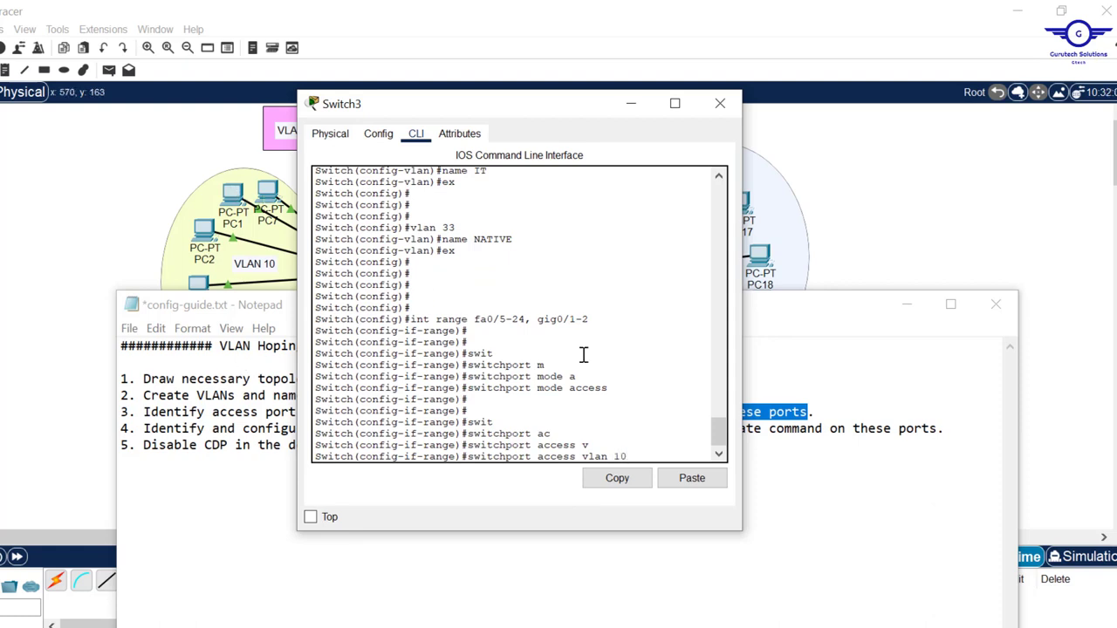
key("Return")
key("Return")
key("Return")
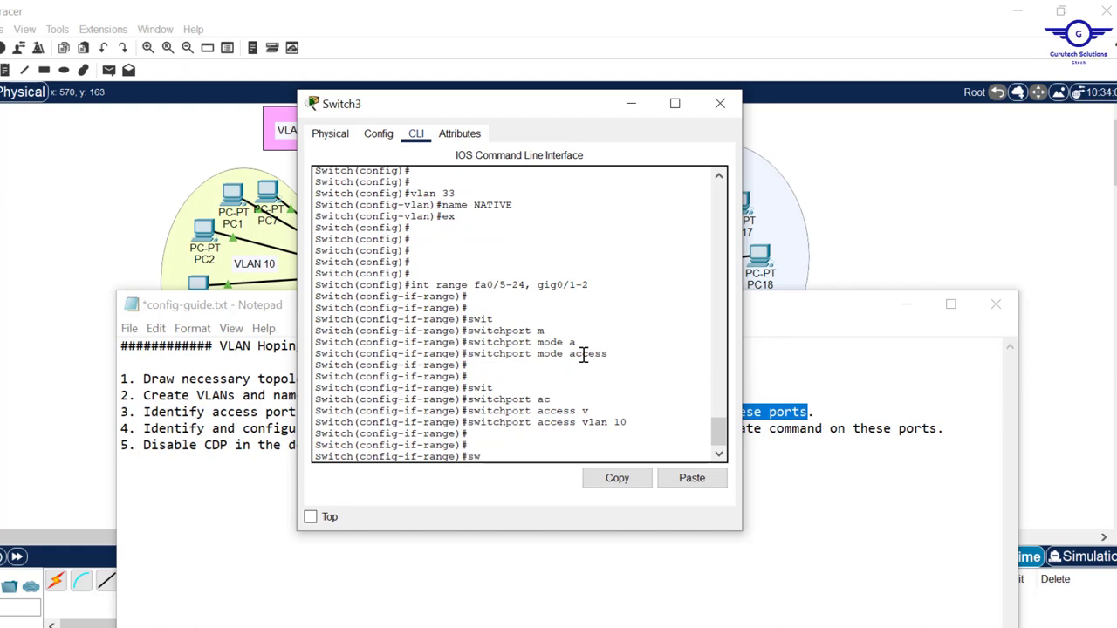
Apply switchport nonegotiate to Switch3's access ports, return to global configuration mode and go back to the topology.
type("sw")
key("Tab")
type("n")
key("Tab")
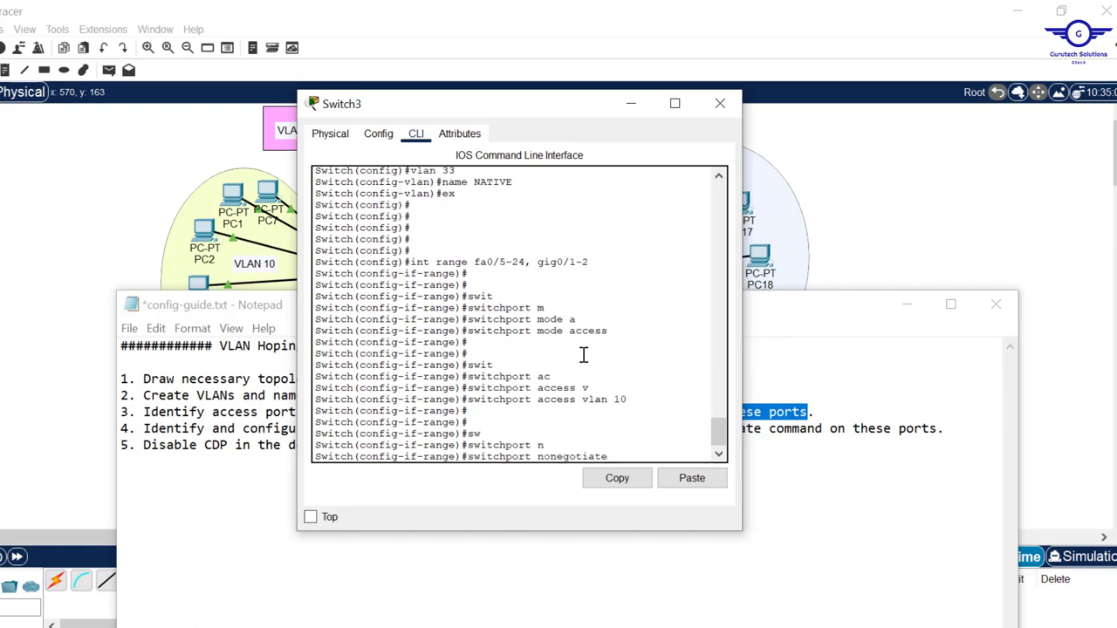
type("?")
key("Return")
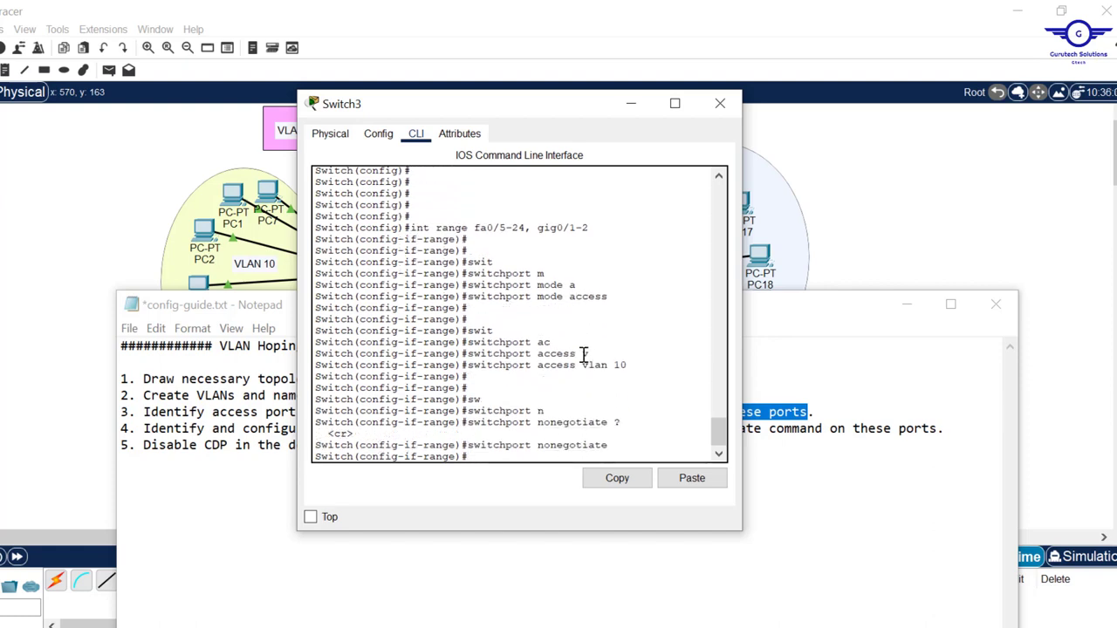
key("Return")
key("Return")
key("Return")
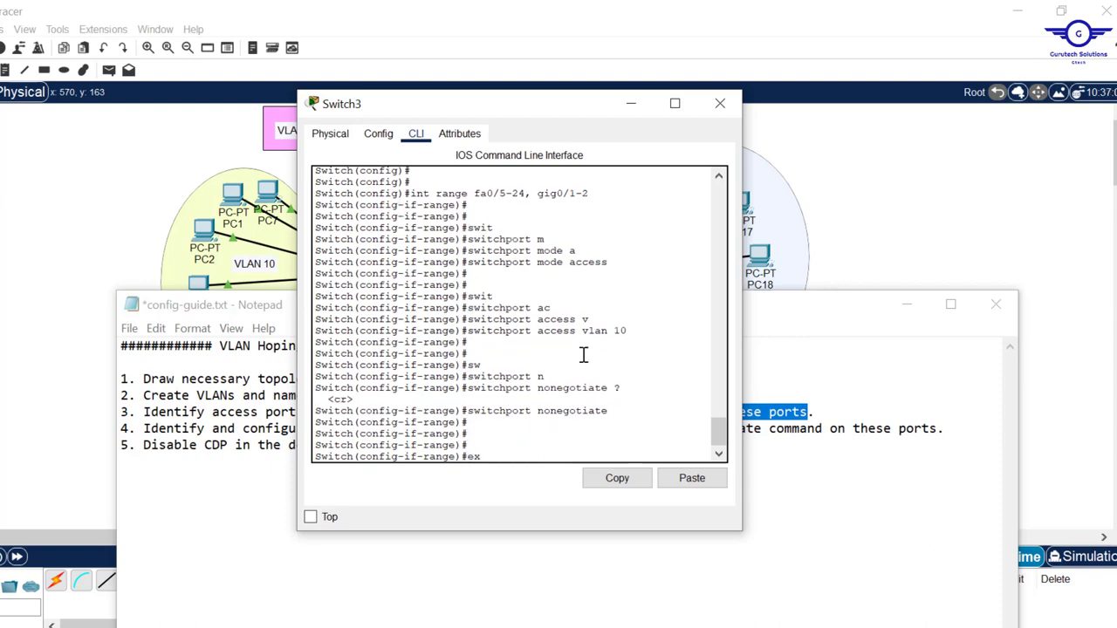
type("ex")
key("Return")
key("Return")
key("Return")
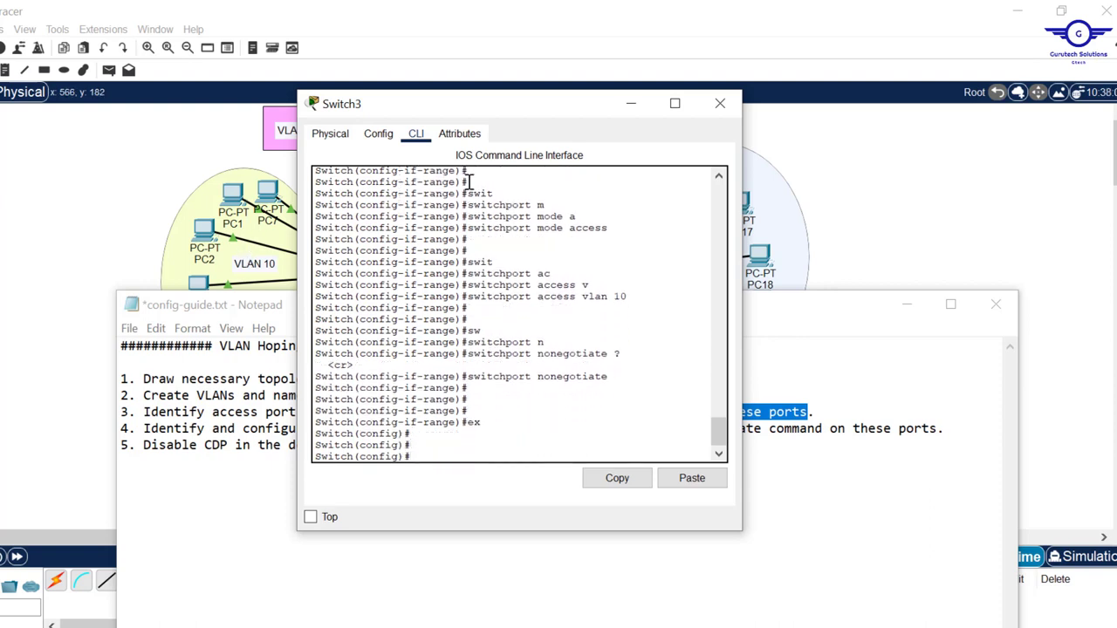
left_click(923, 192)
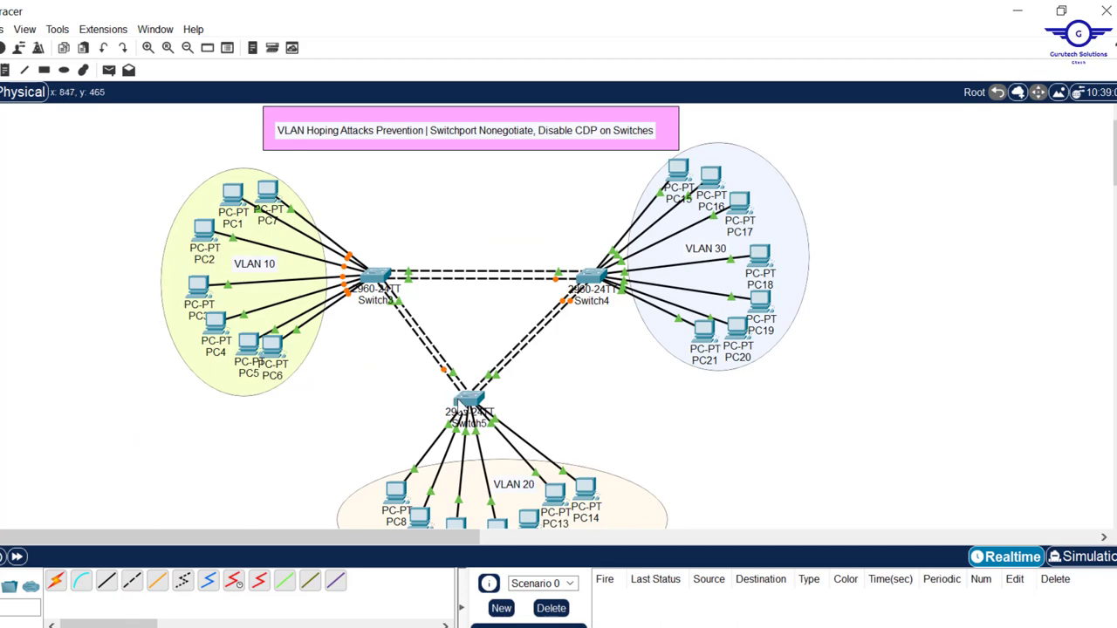
Copy the command int range fa0/5-24, gig0/1-2 from Switch3's command line history and close its window.
left_click(465, 401)
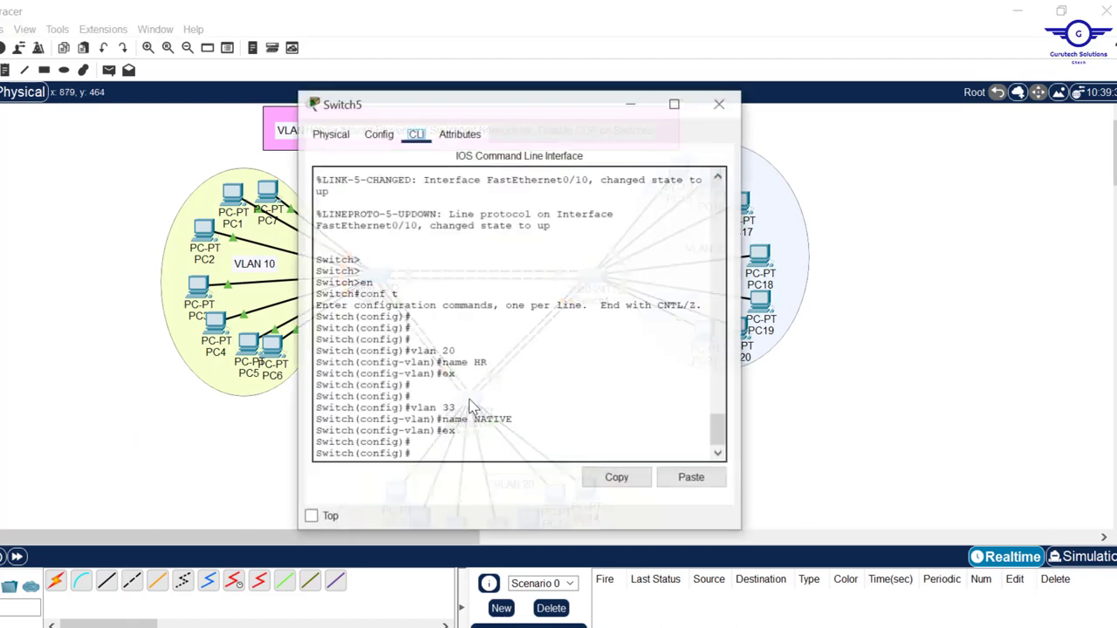
left_click(968, 280)
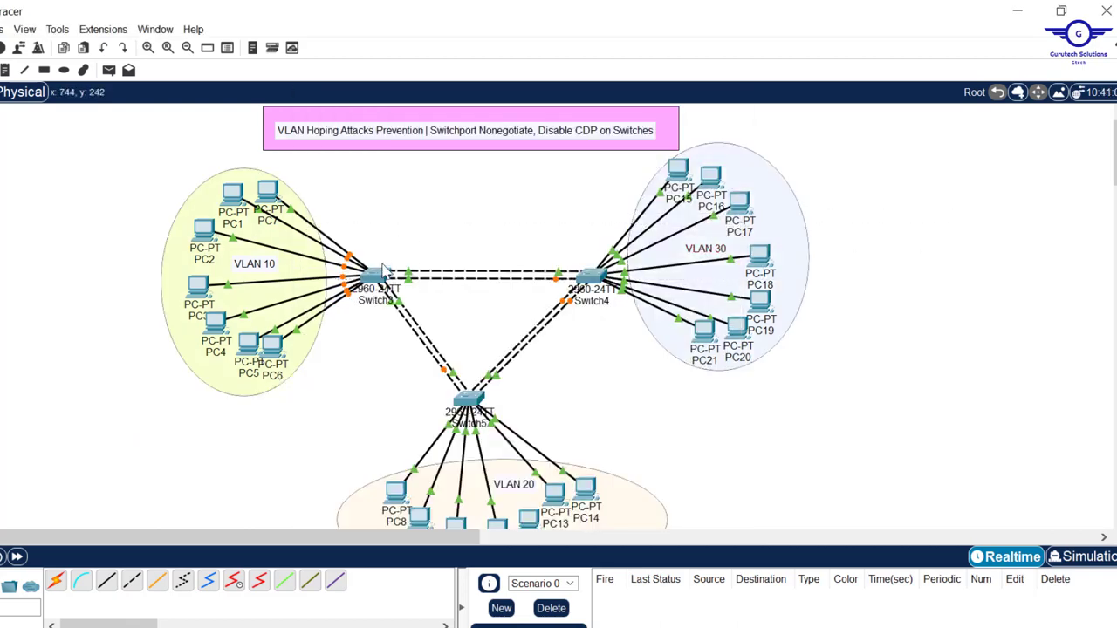
left_click(384, 270)
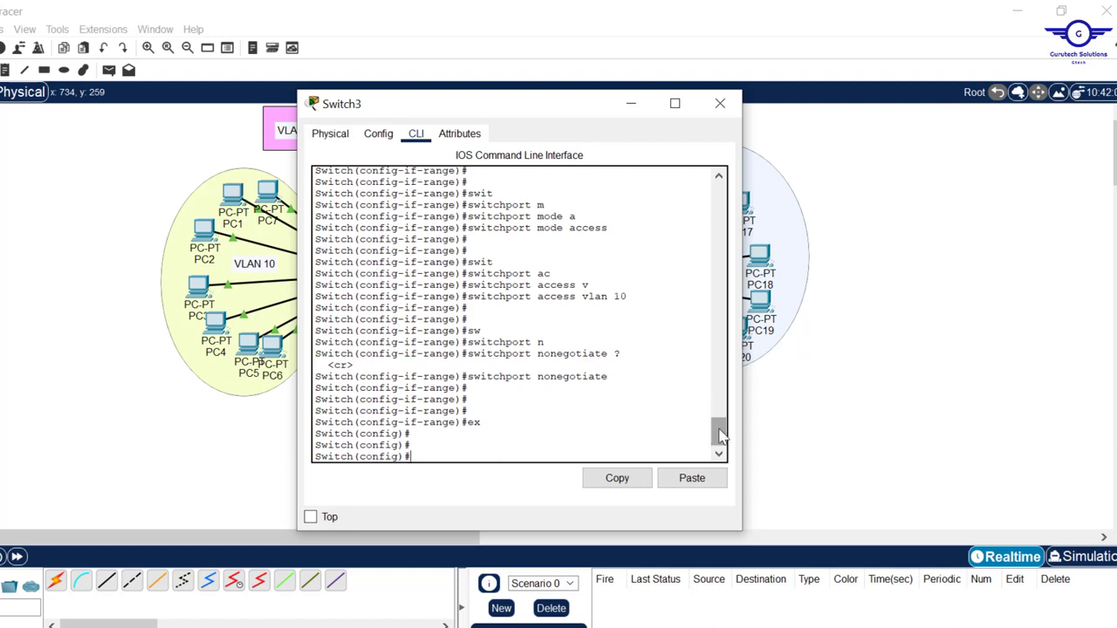
left_click_drag(721, 436, 721, 404)
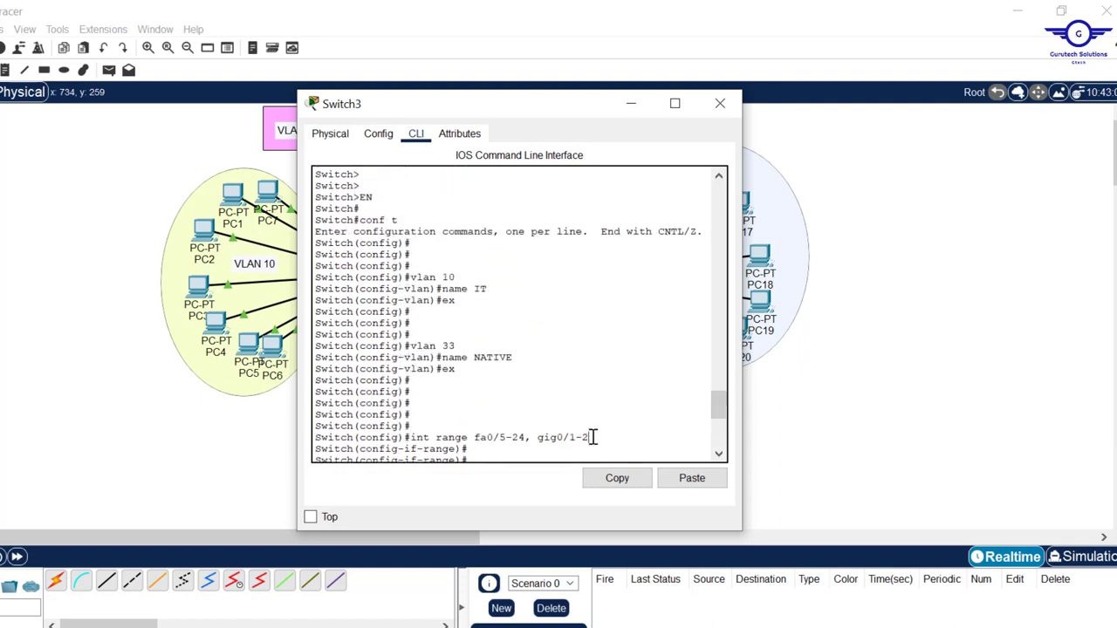
left_click_drag(592, 436, 410, 438)
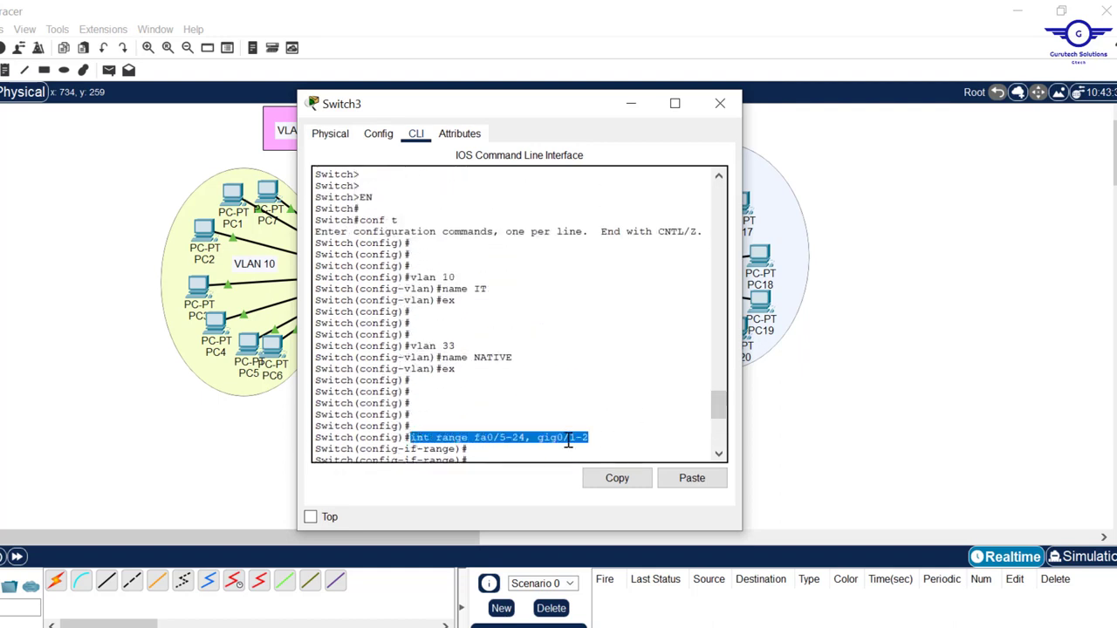
left_click(620, 480)
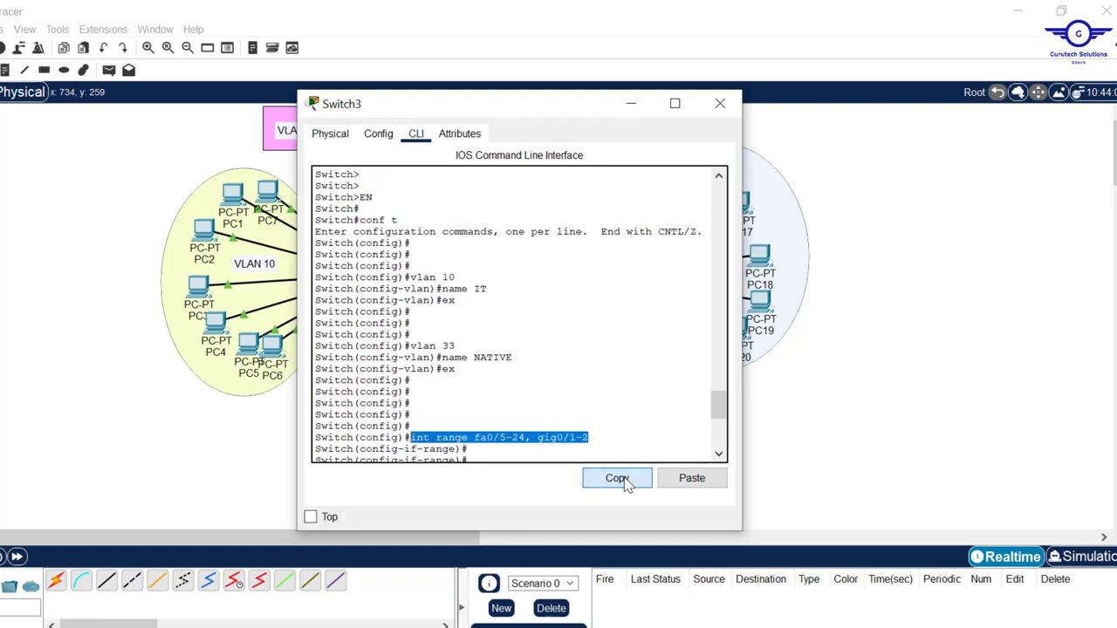
left_click(720, 105)
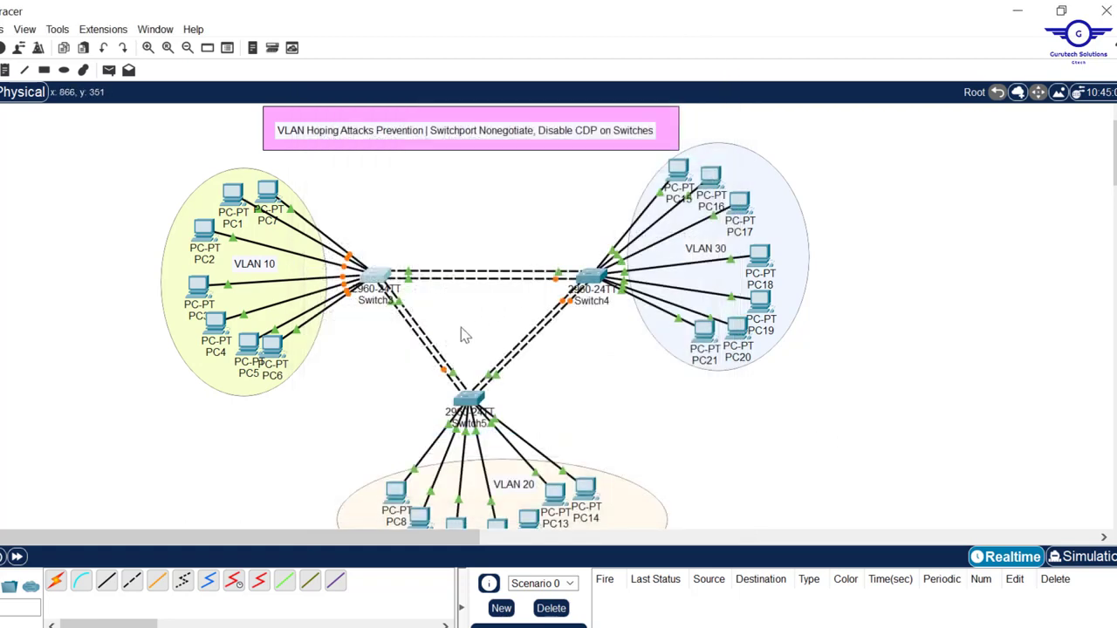
Open the command line of Switch5 and run the copied int range fa0/5-24, gig0/1-2 command.
left_click(469, 403)
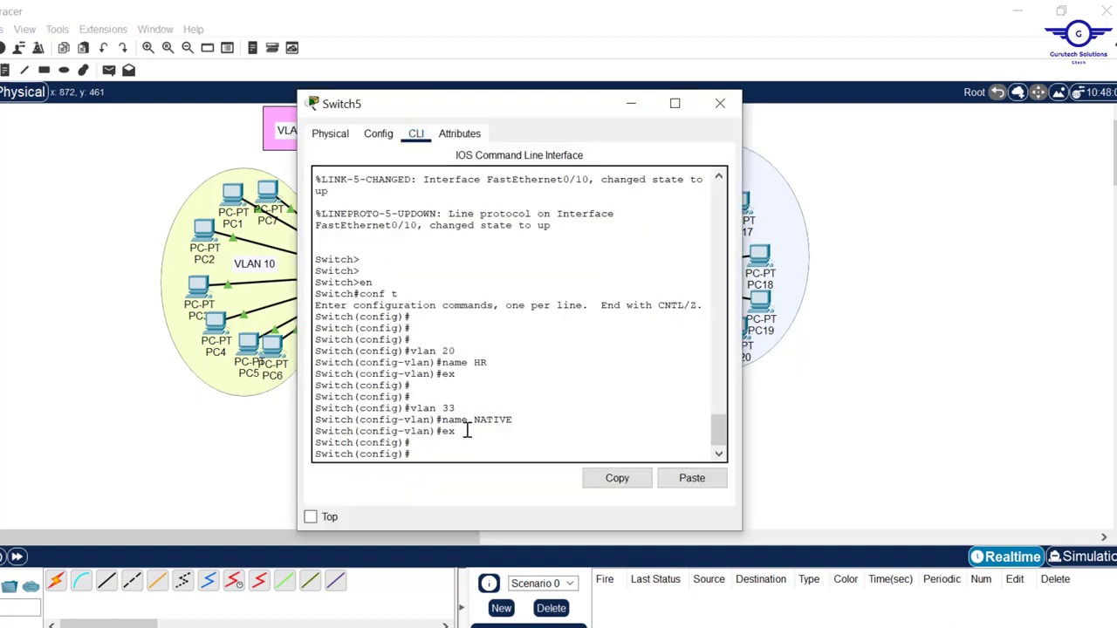
key("Return")
key("Return")
key("Return")
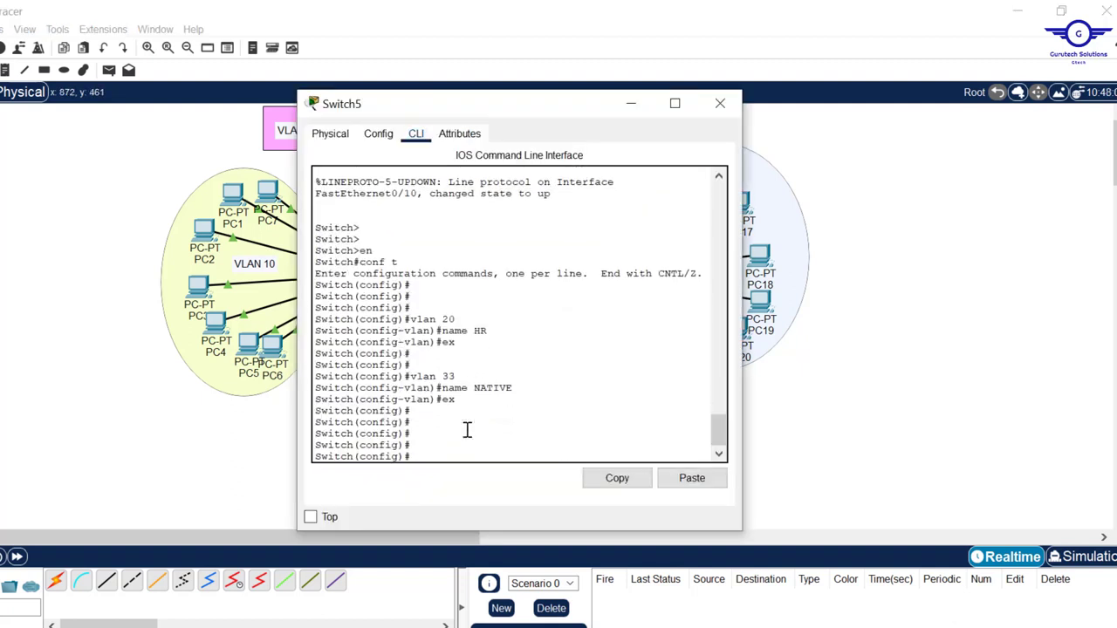
left_click(691, 478)
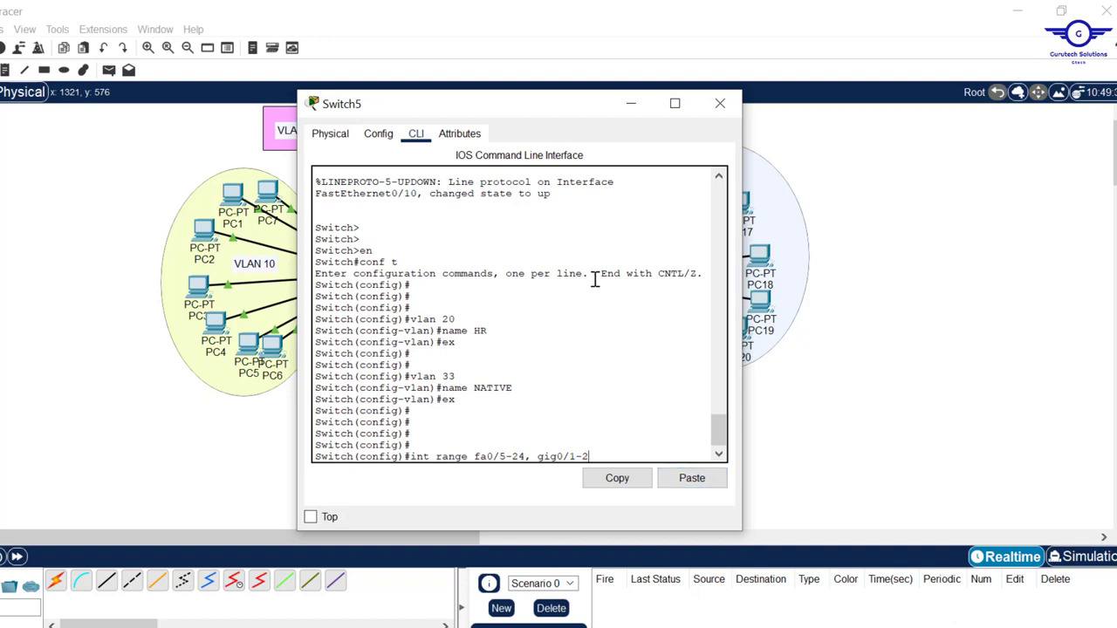
key("Return")
Set the selected ports on Switch5 to access mode with switchport mode access.
type("swit")
key("Tab")
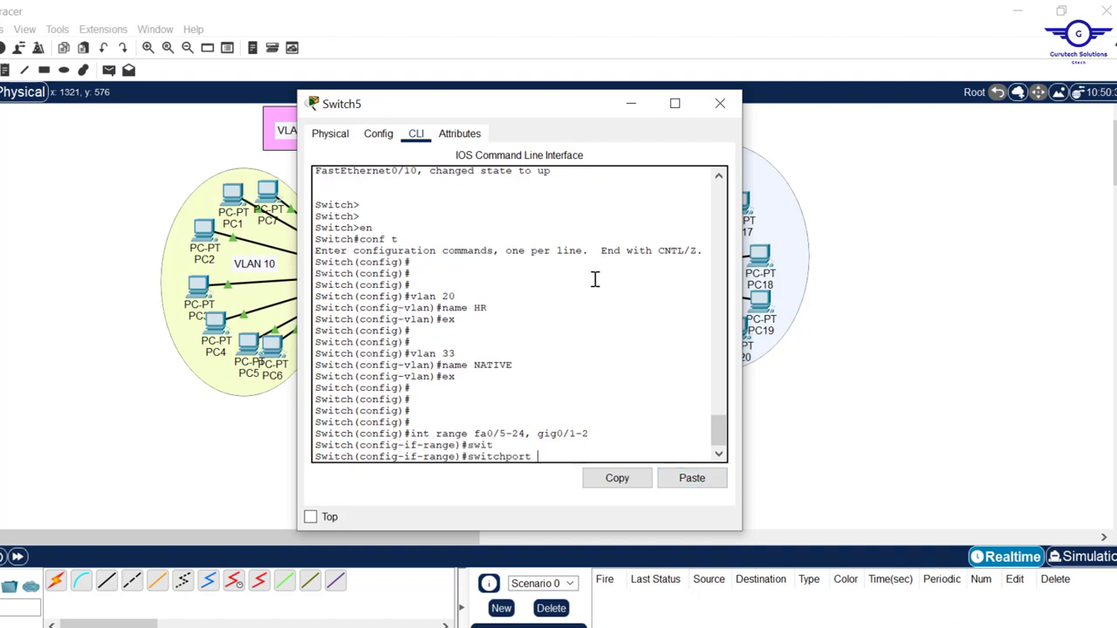
type("m")
key("Tab")
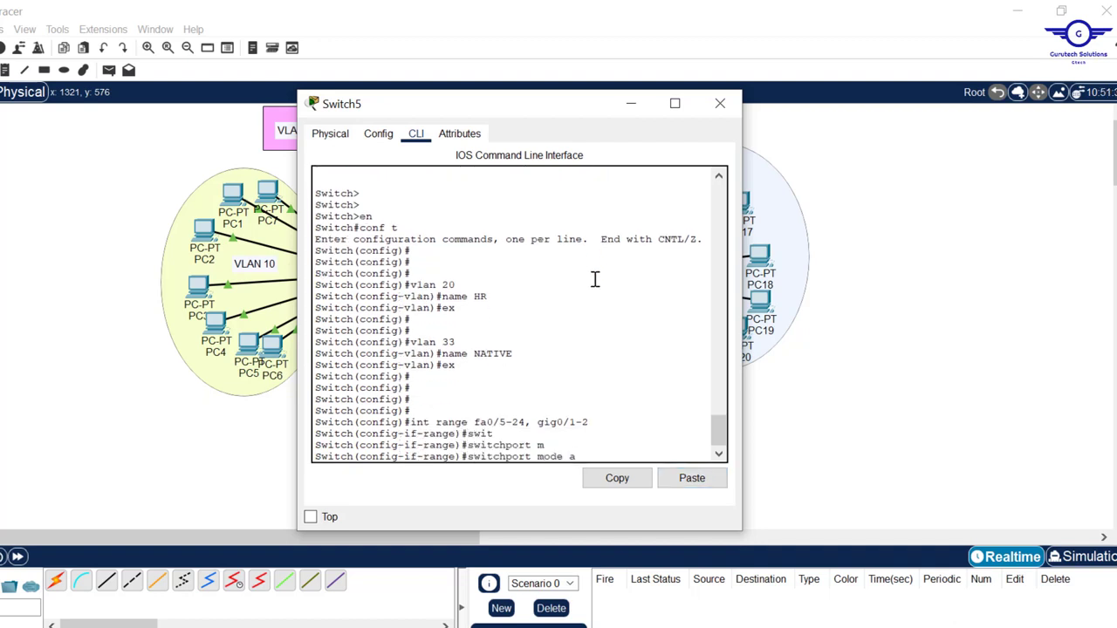
type("a")
key("Tab")
key("Return")
key("Return")
key("Return")
key("Return")
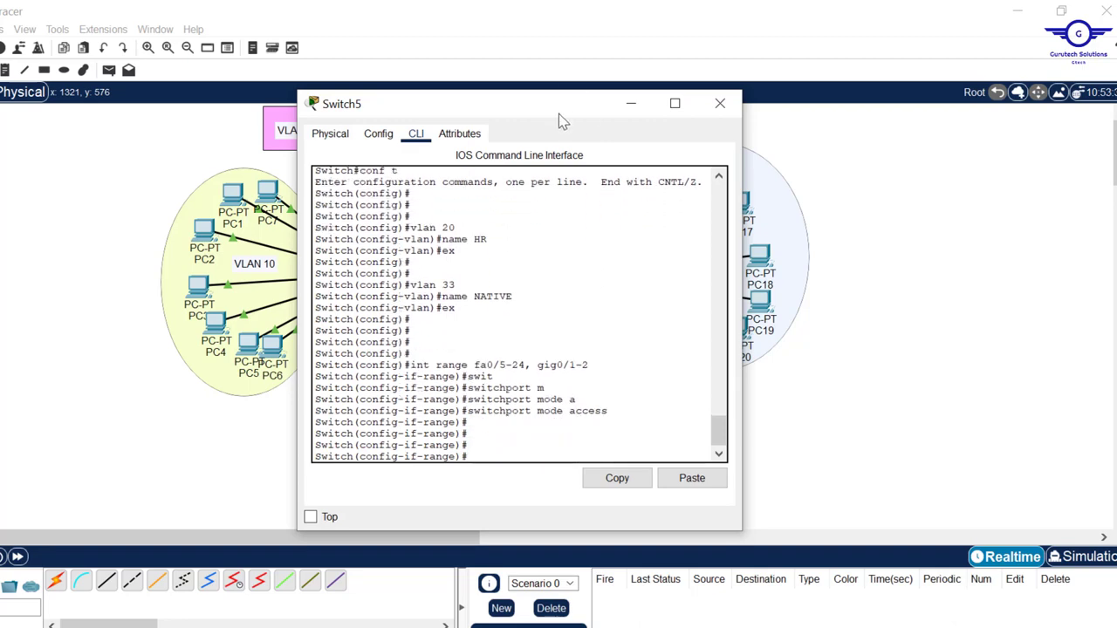
Assign Switch5's selected access ports to VLAN 20 with switchport access vlan 20.
left_click_drag(560, 114, 623, 119)
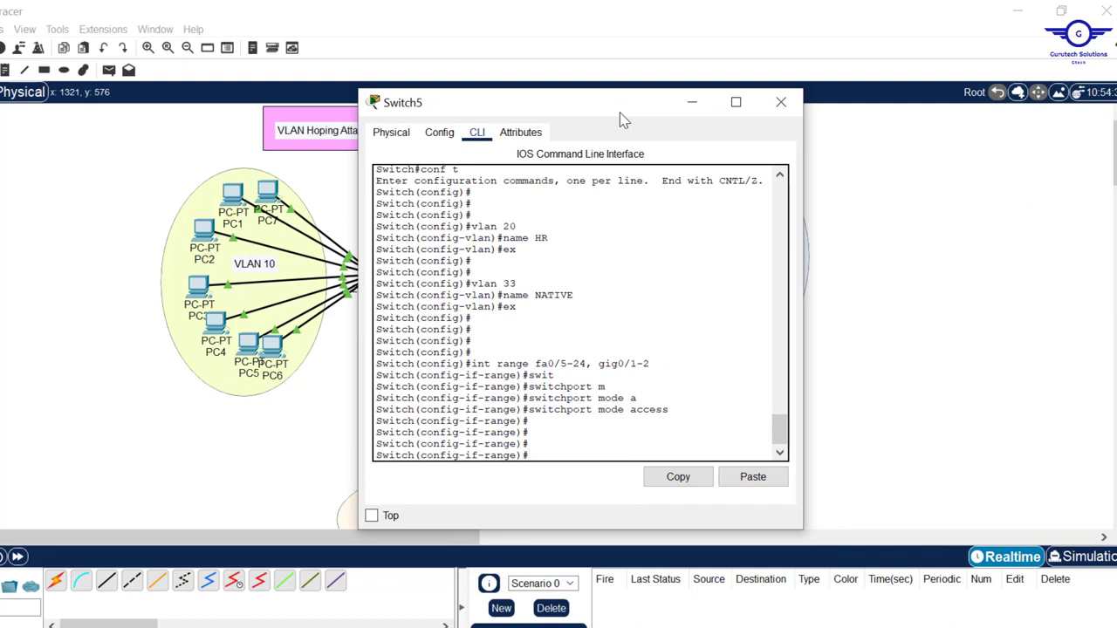
type("sw")
key("Tab")
type("a")
key("Tab")
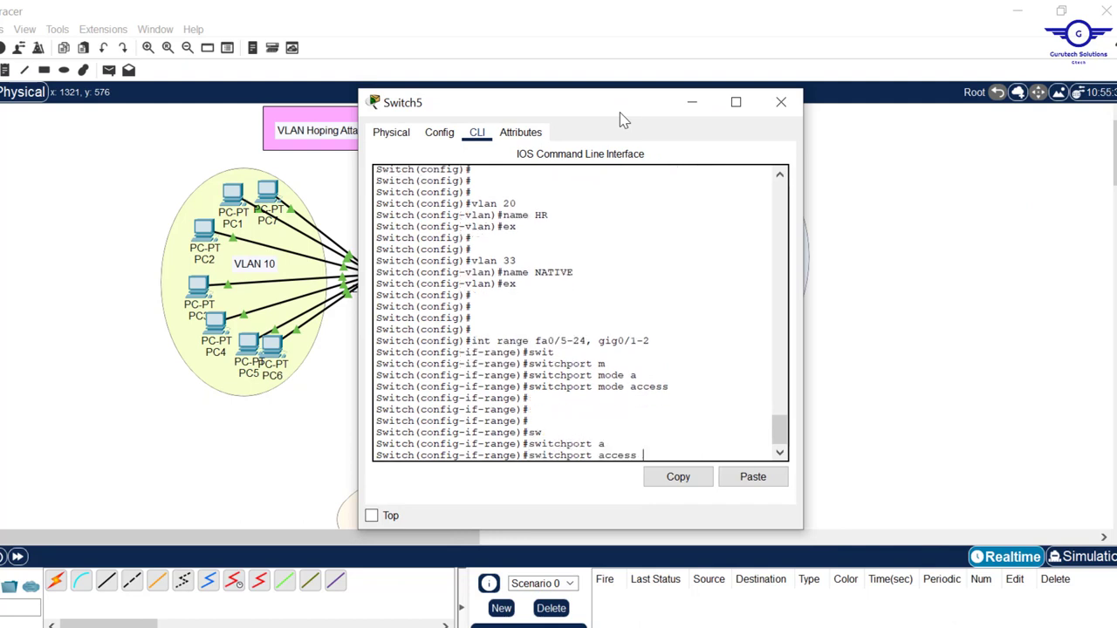
type("v")
key("Tab")
type("20")
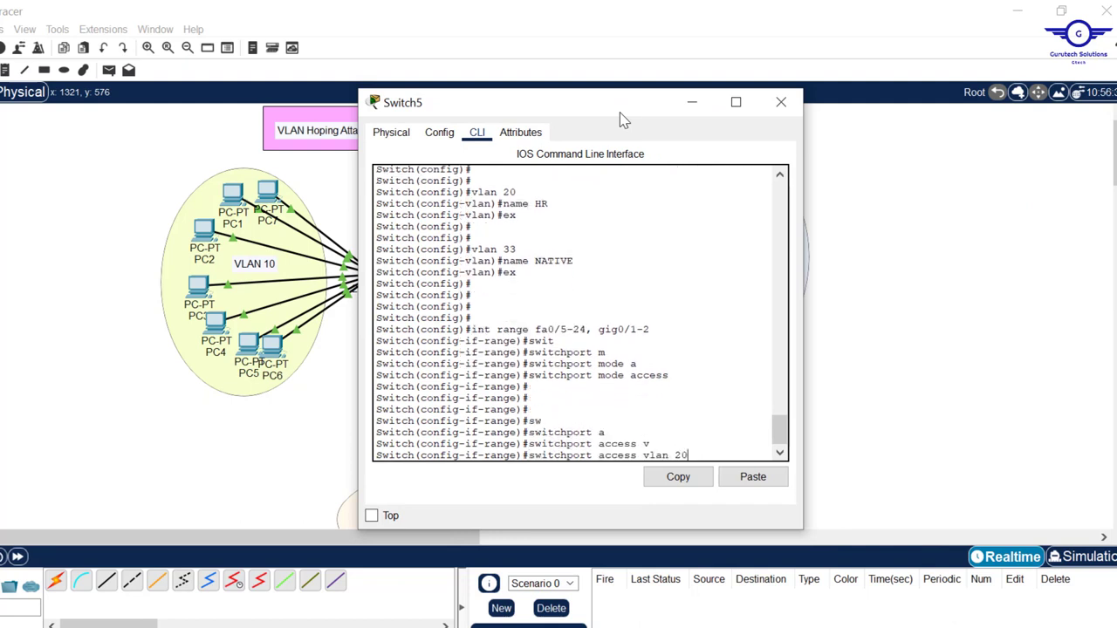
key("Return")
key("Return")
key("Return")
key("Return")
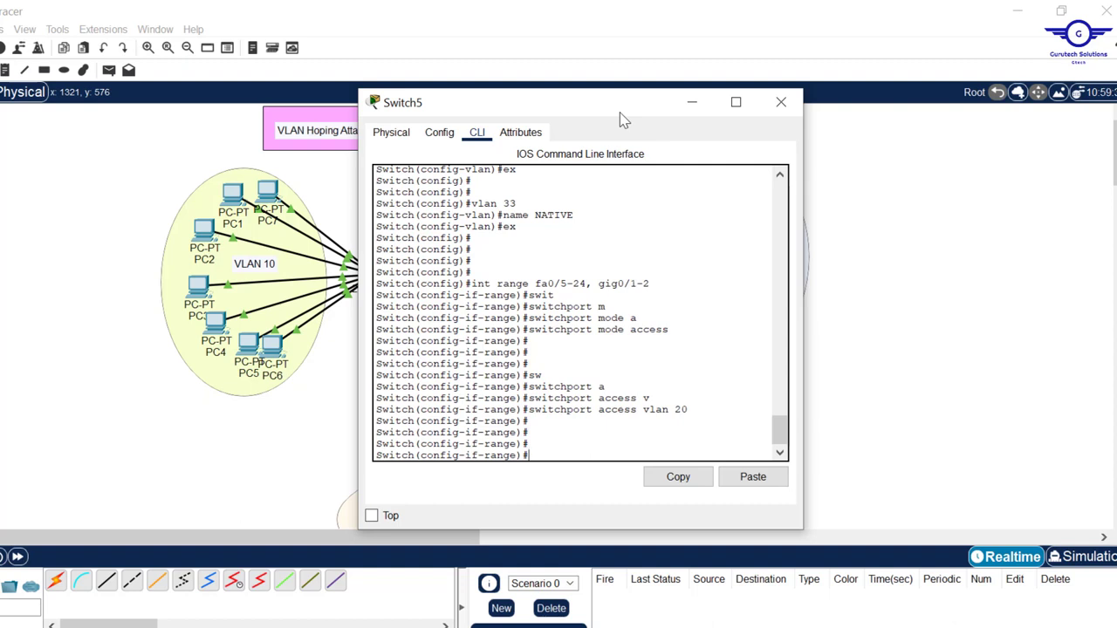
Apply switchport nonegotiate to Switch5's access ports.
type("sw")
key("Tab")
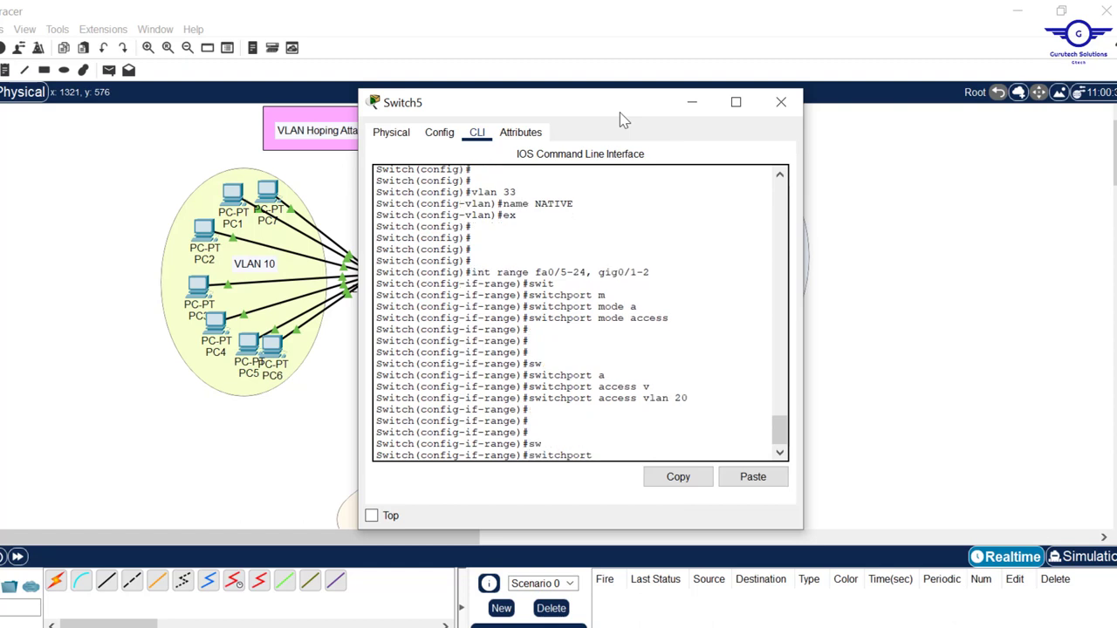
type("n")
key("Tab")
key("Return")
key("Return")
key("Return")
key("Return")
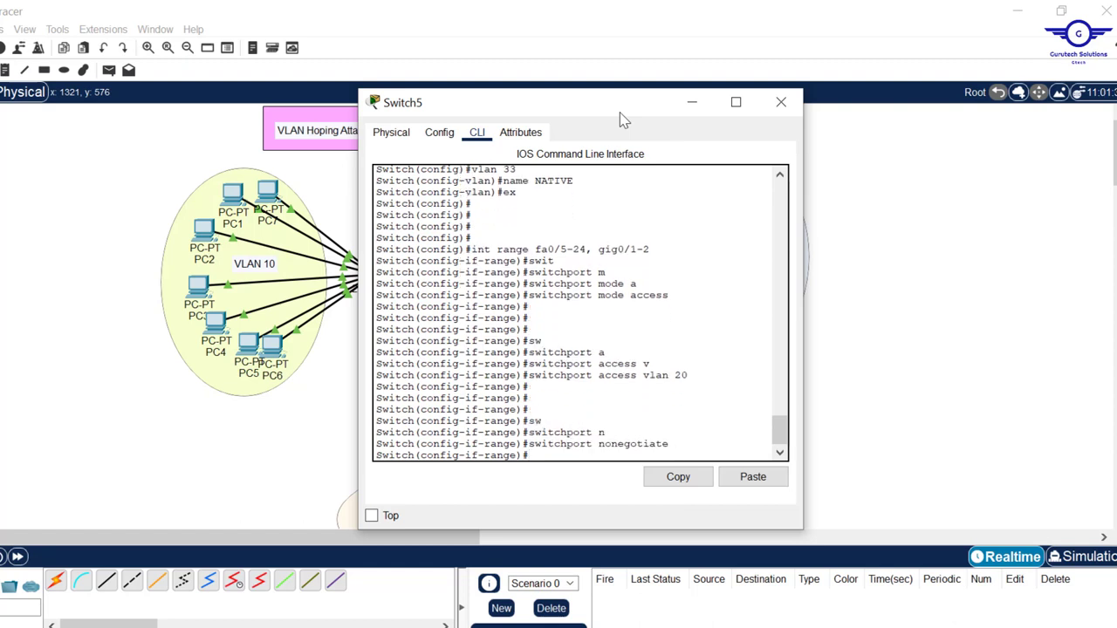
Return Switch5 to global configuration mode and go back to the topology.
type("ex")
key("Return")
key("Return")
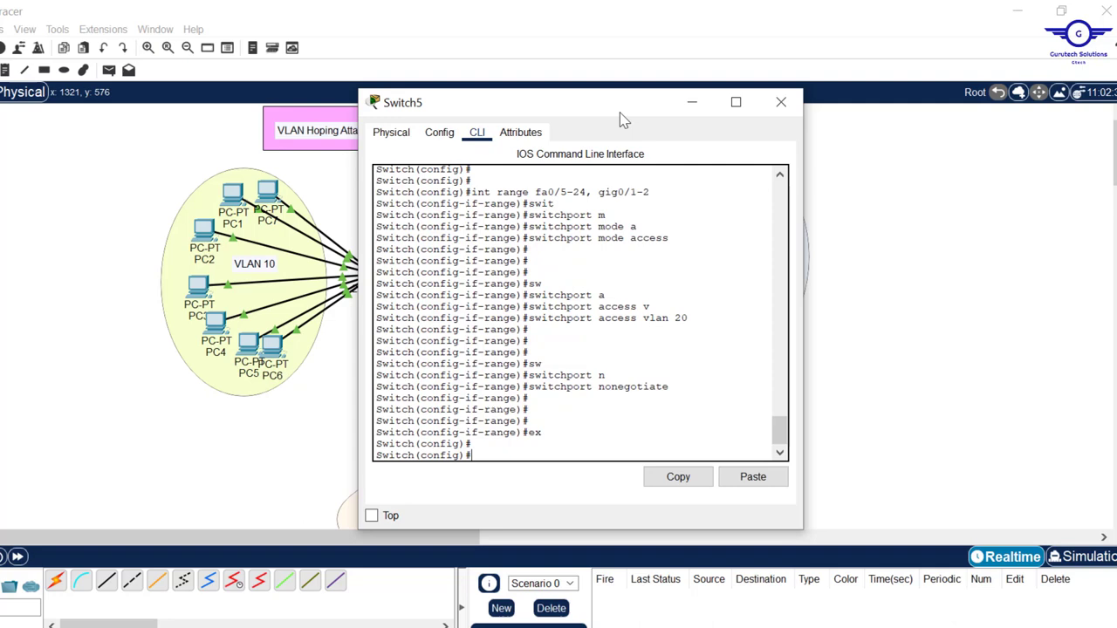
left_click(950, 190)
left_click_drag(950, 190, 957, 228)
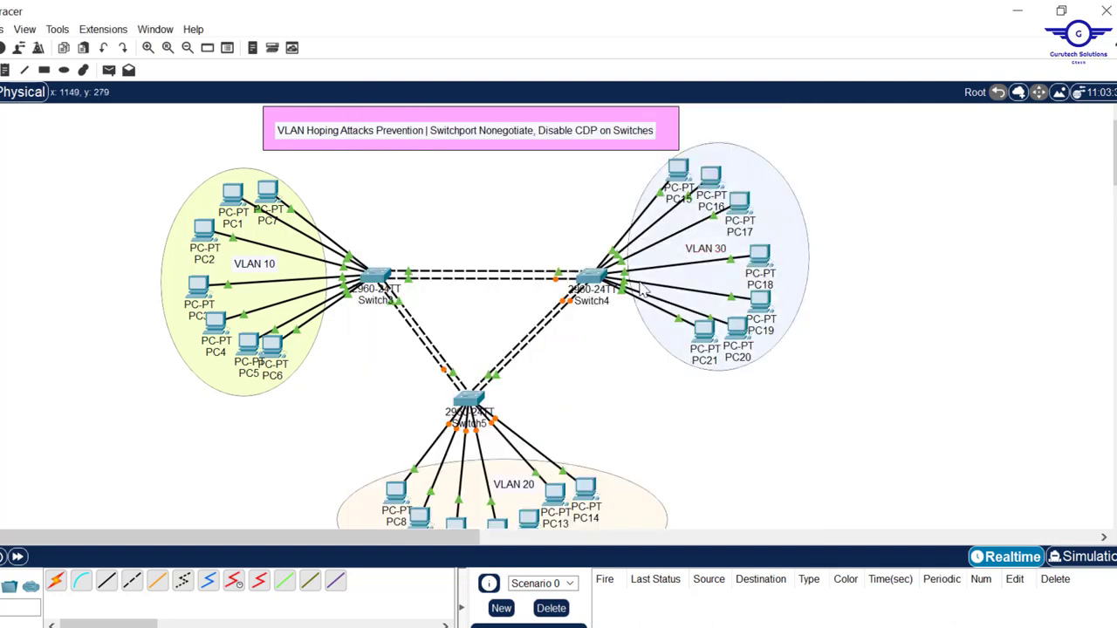
Open the command line of Switch4 and run the copied int range fa0/5-24, gig0/1-2 command.
left_click(589, 278)
key("Return")
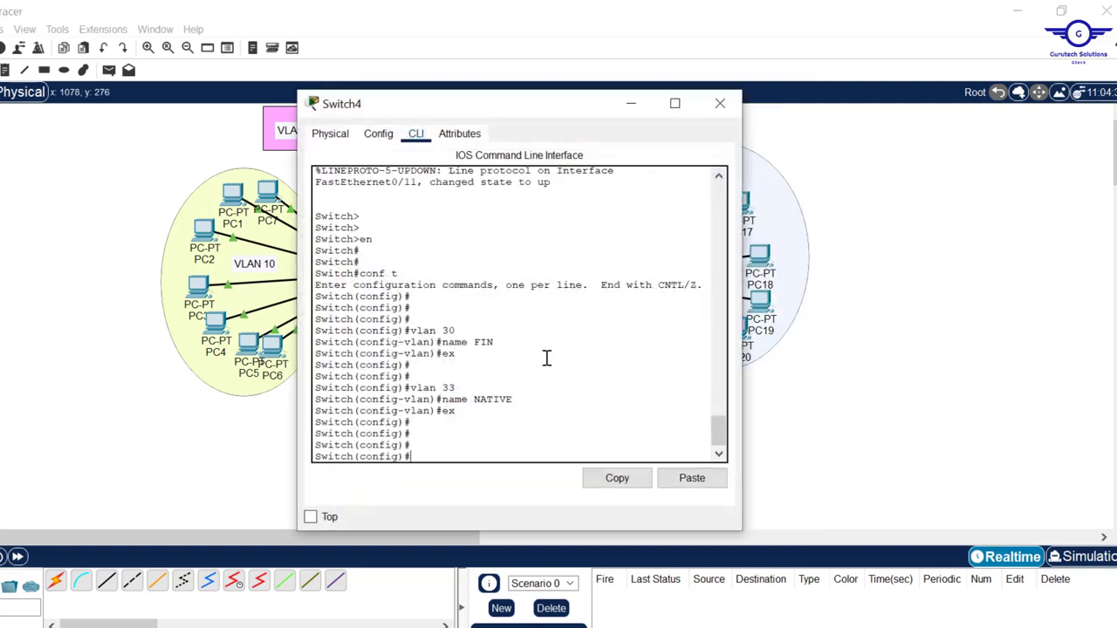
left_click(697, 479)
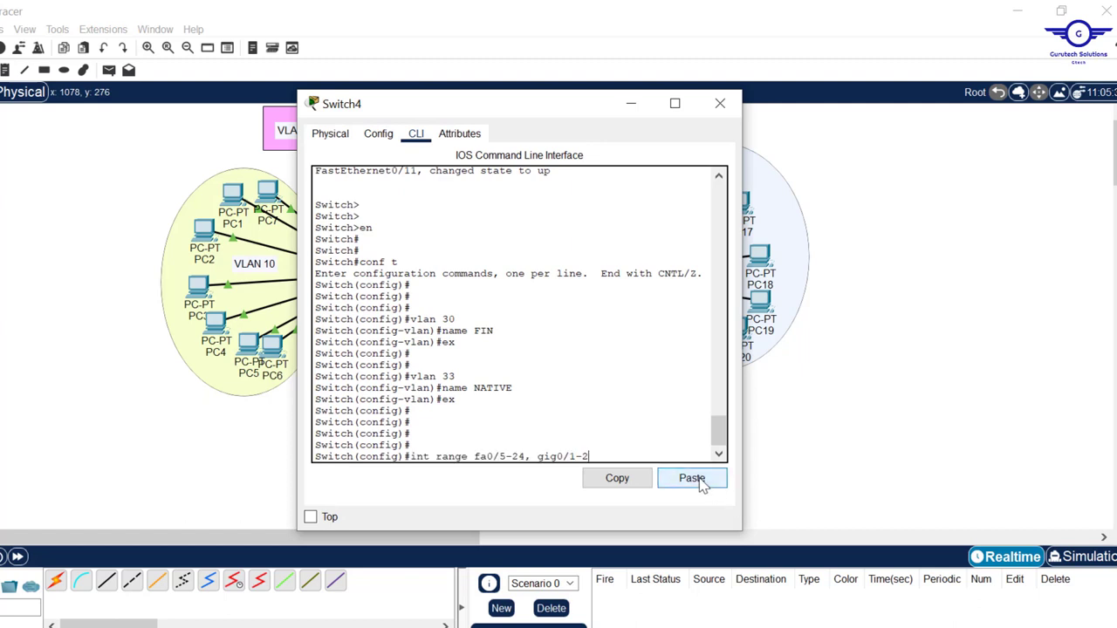
key("Return")
key("Return")
key("Return")
key("Return")
key("Return")
Set the selected ports on Switch4 to access mode with switchport mode access.
type("s")
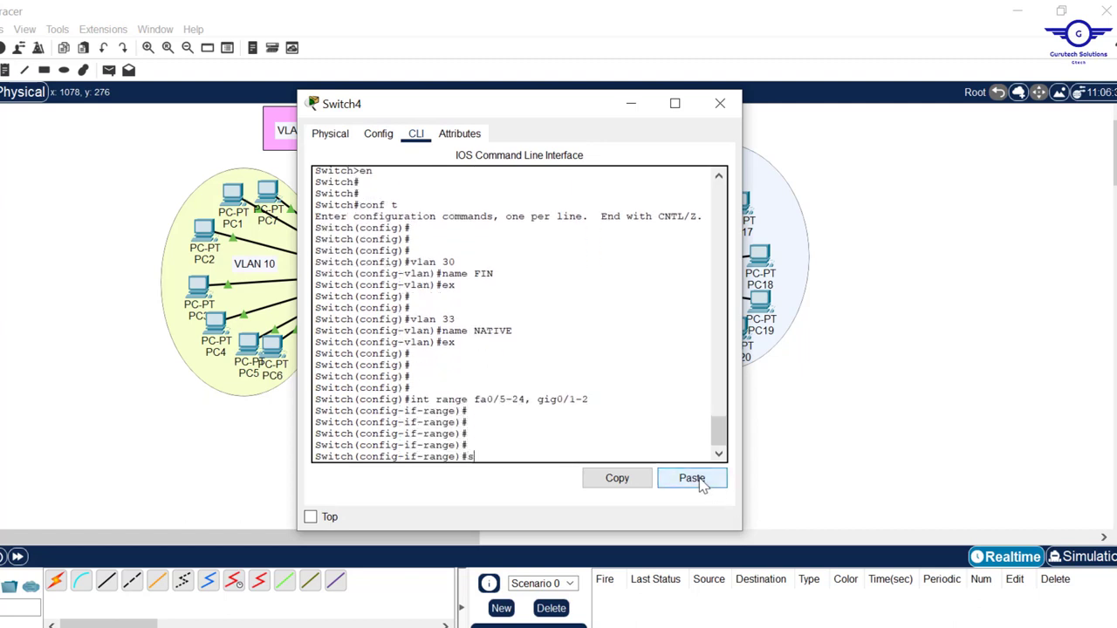
type("wit")
key("Tab")
type("m")
key("Tab")
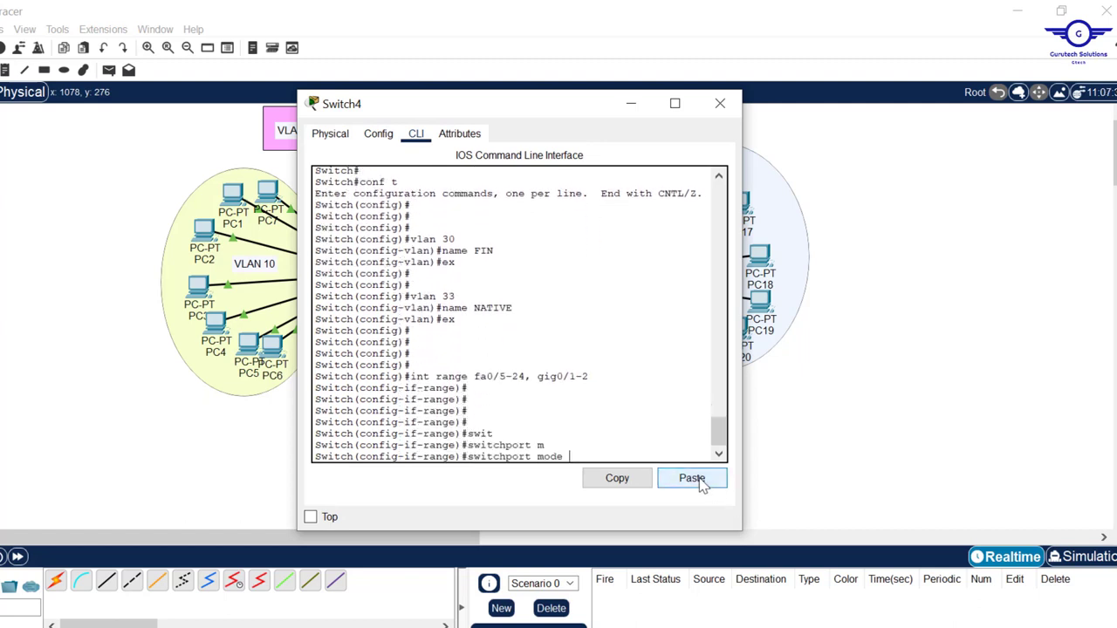
type("a")
key("Tab")
key("Return")
key("Return")
key("Return")
key("Return")
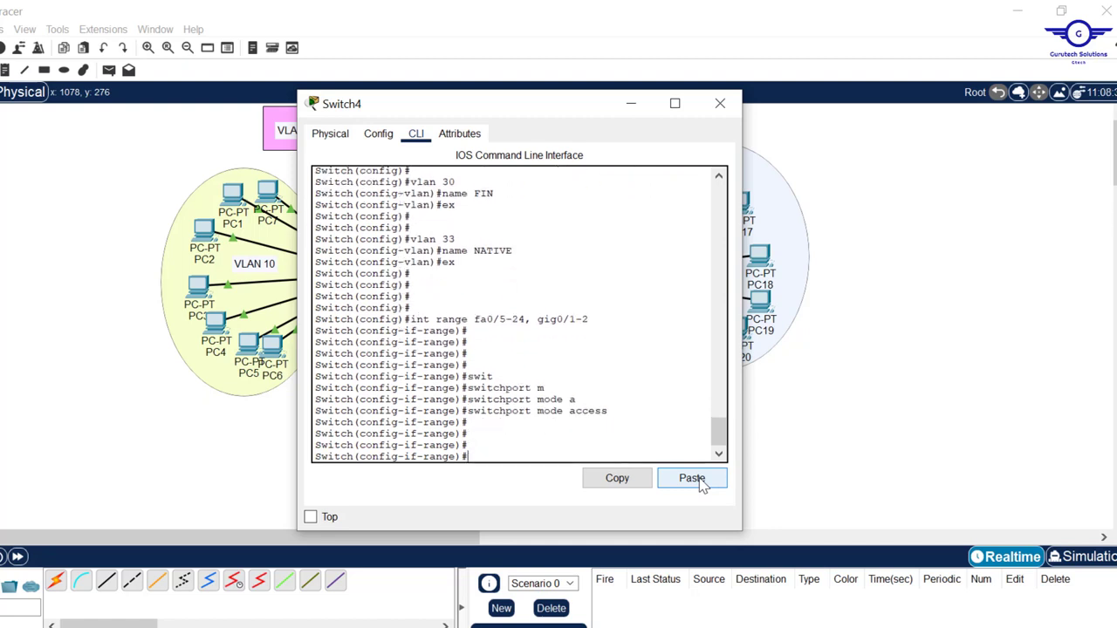
Assign Switch4's selected access ports to VLAN 30 with switchport access vlan 30.
type("sw")
key("Tab")
type("a")
key("Tab")
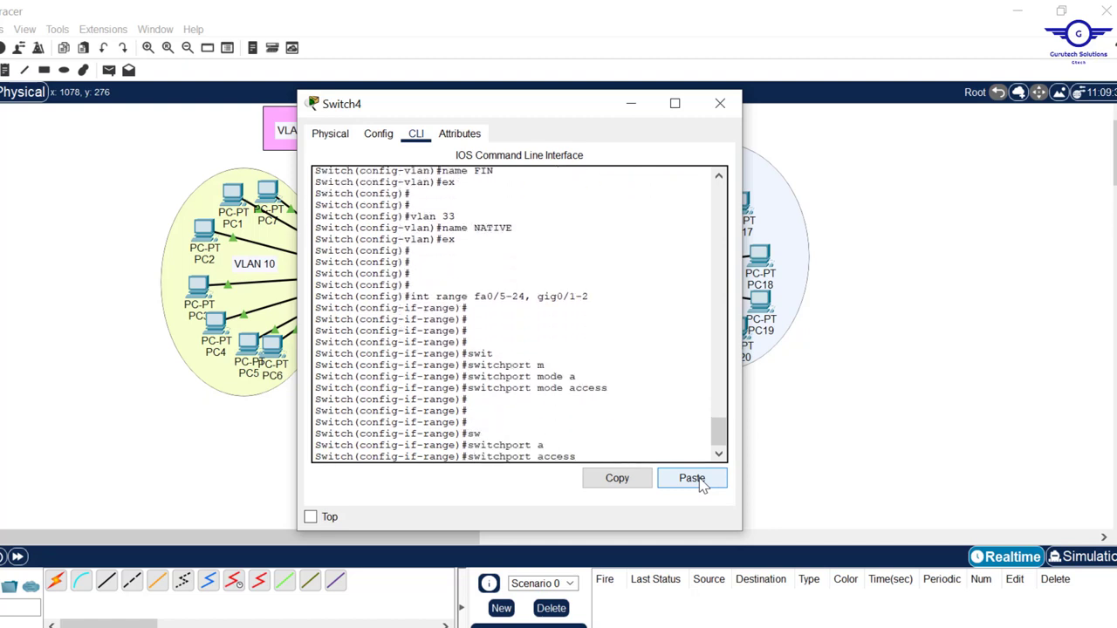
type("v")
key("Tab")
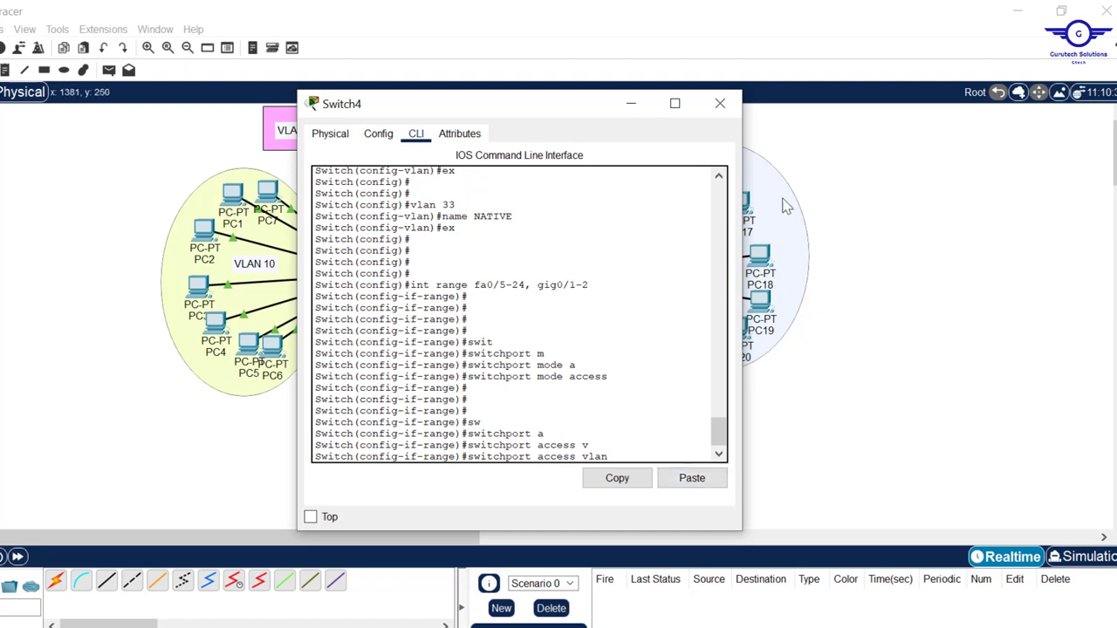
type("30")
key("Return")
key("Return")
key("Return")
key("Return")
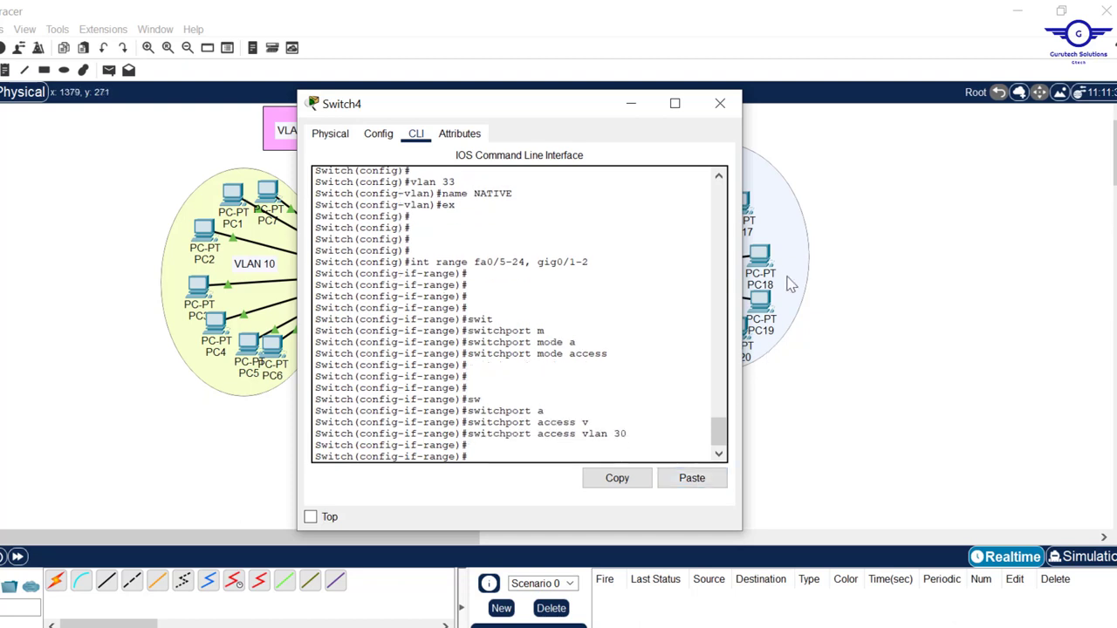
Apply switchport nonegotiate to Switch4's access ports and return to global configuration mode.
type("sw")
key("Tab")
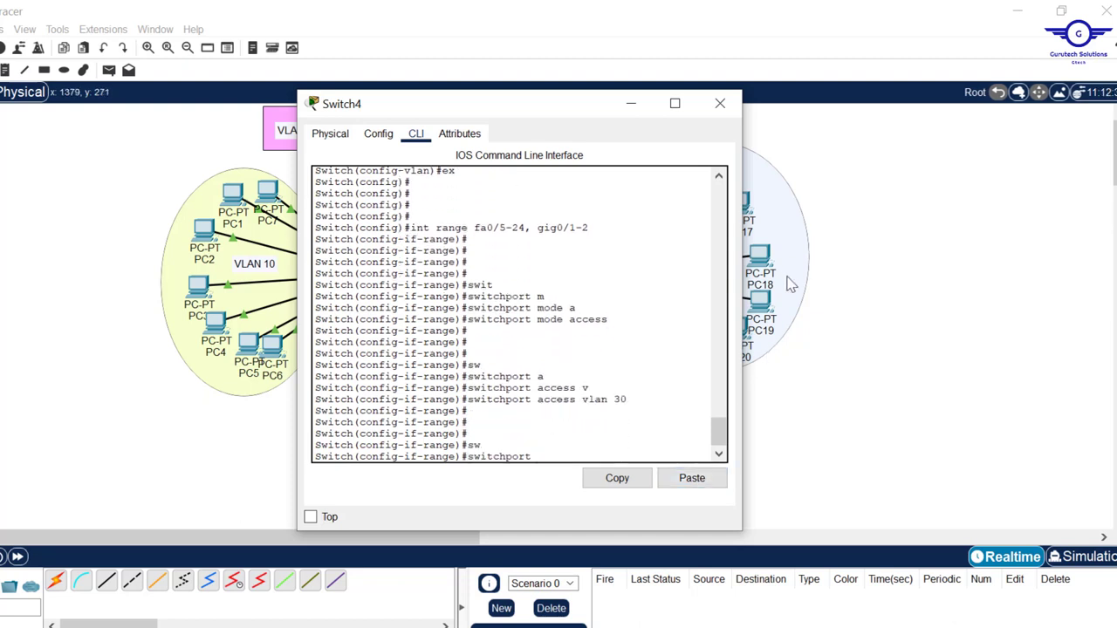
type("n")
key("Tab")
key("Return")
key("Return")
key("Return")
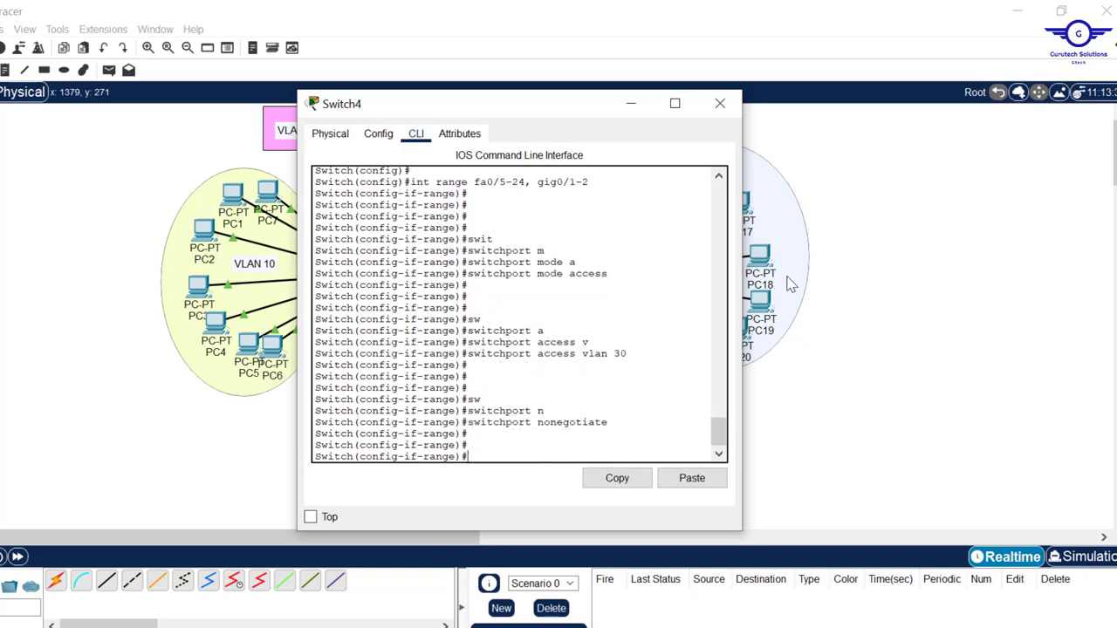
type("ex")
key("Return")
key("Return")
key("Return")
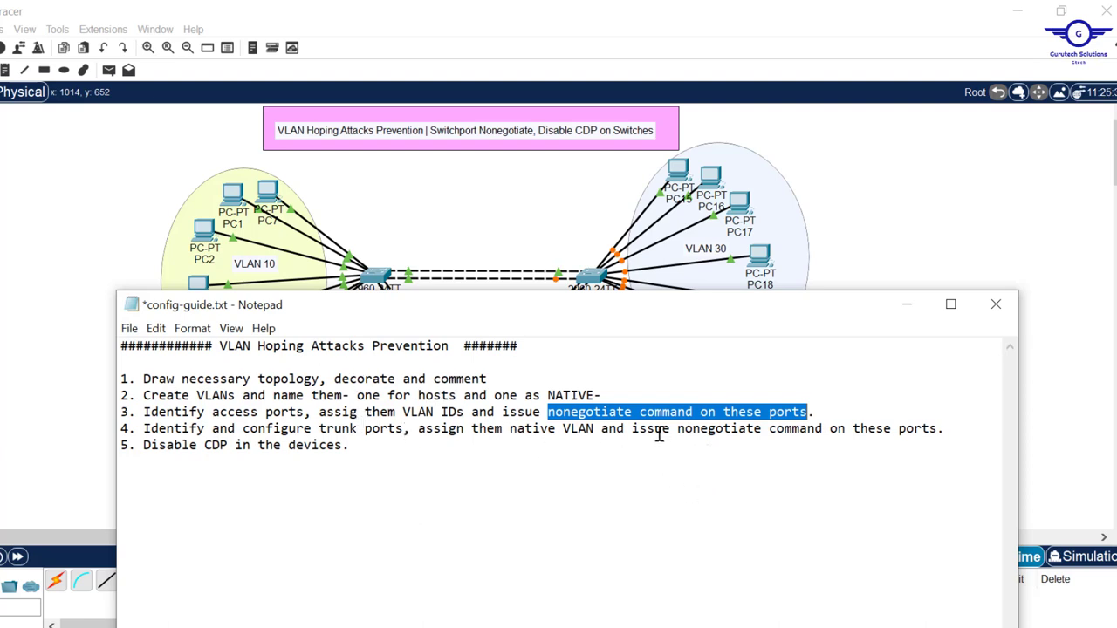
Go back from the configuration guide to the topology and open the command line of Switch3.
left_click(926, 230)
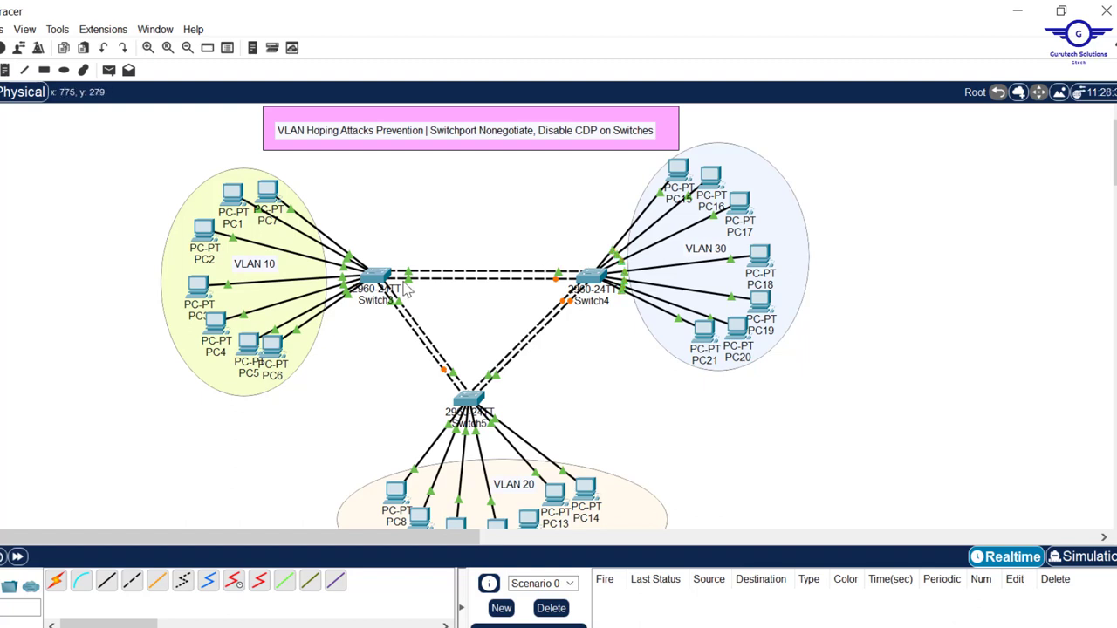
left_click(377, 281)
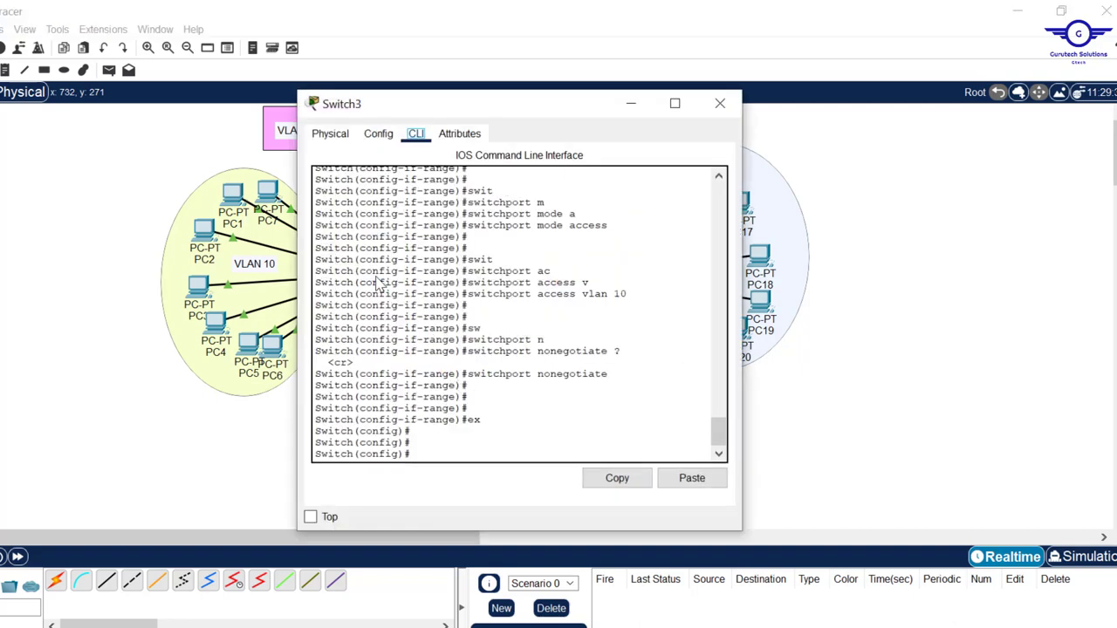
left_click(462, 448)
key("Return")
key("Return")
key("Return")
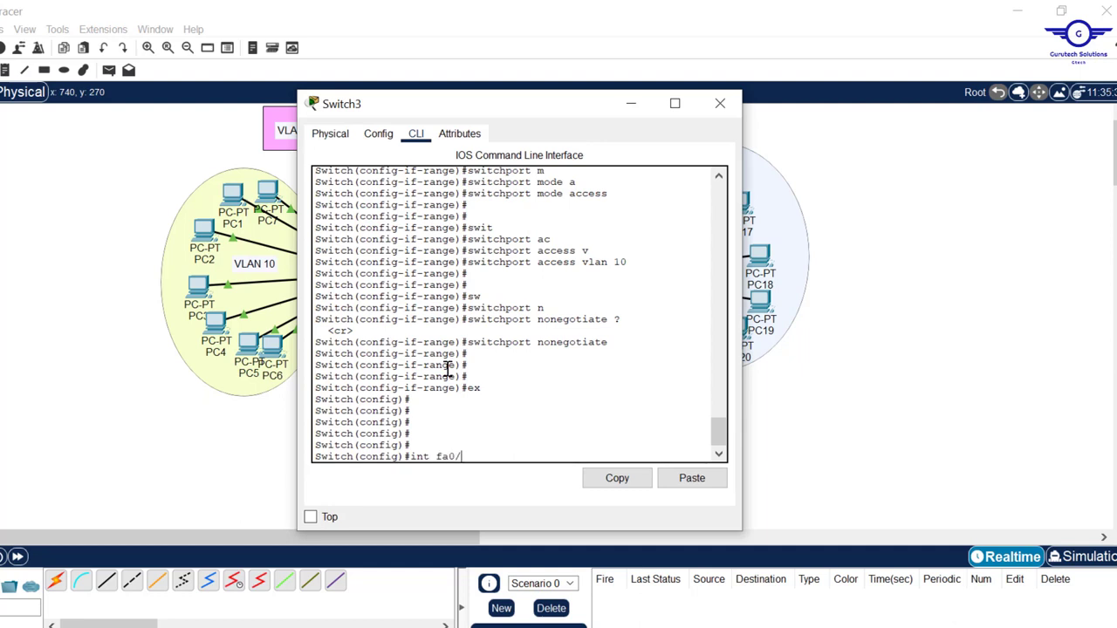
Try to select Switch3's trunk ports with the command int fa0/1-4.
type("4")
key("Return")
key("Return")
key("Return")
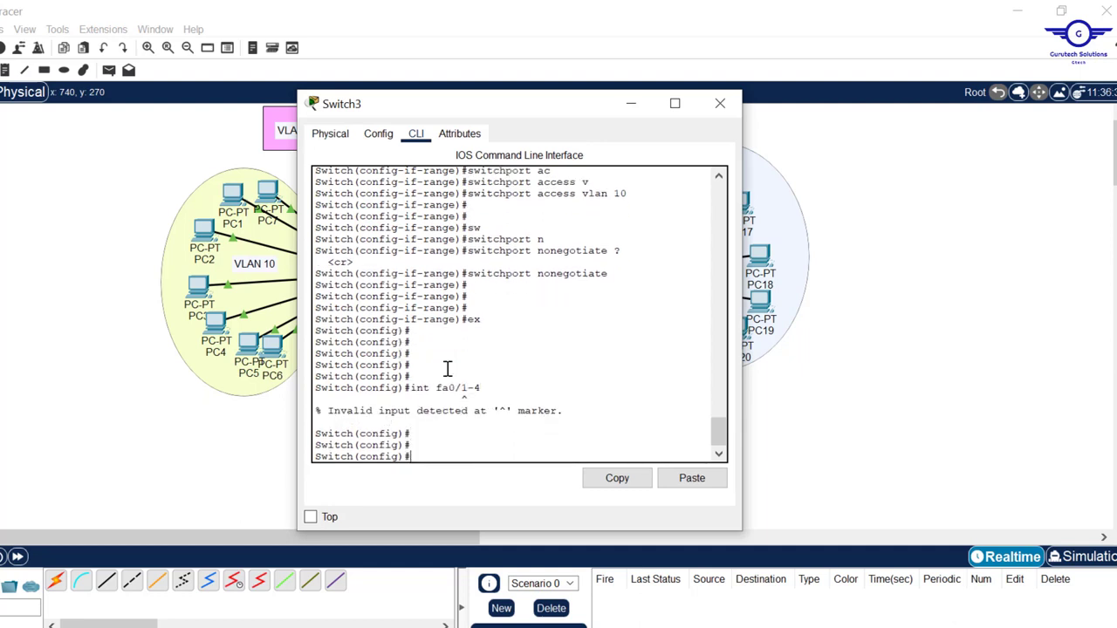
Recall the last interface command on Switch3, correct it to int range fa0/1-4 and run it.
key("Up")
key("Left")
key("Left")
key("Left")
key("Left")
key("Left")
key("Left")
key("Left")
type("range")
key("Return")
key("Return")
key("Return")
key("Return")
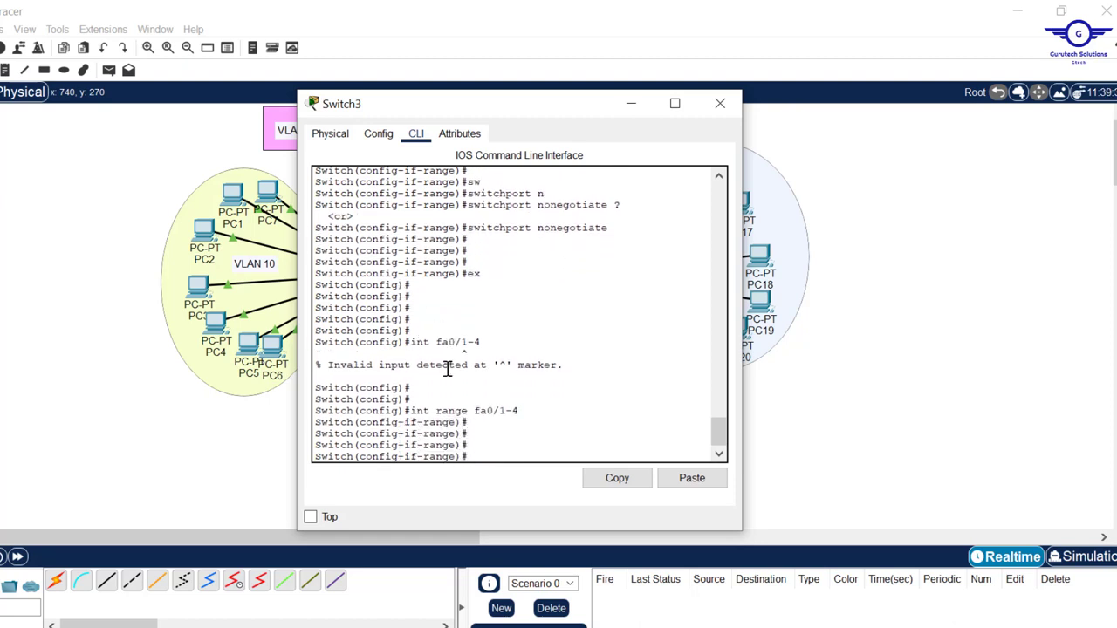
Set Switch3's ports fa0/1-4 to trunk mode with switchport mode trunk.
type("swit")
key("Tab")
key("Tab")
type("m")
key("Tab")
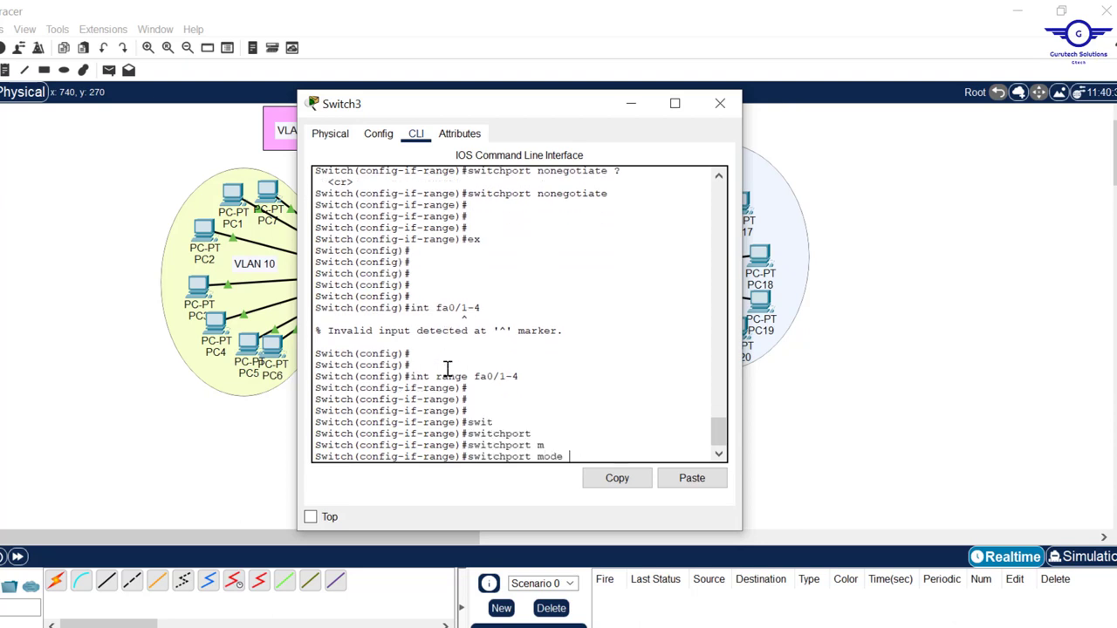
type("tr")
key("Tab")
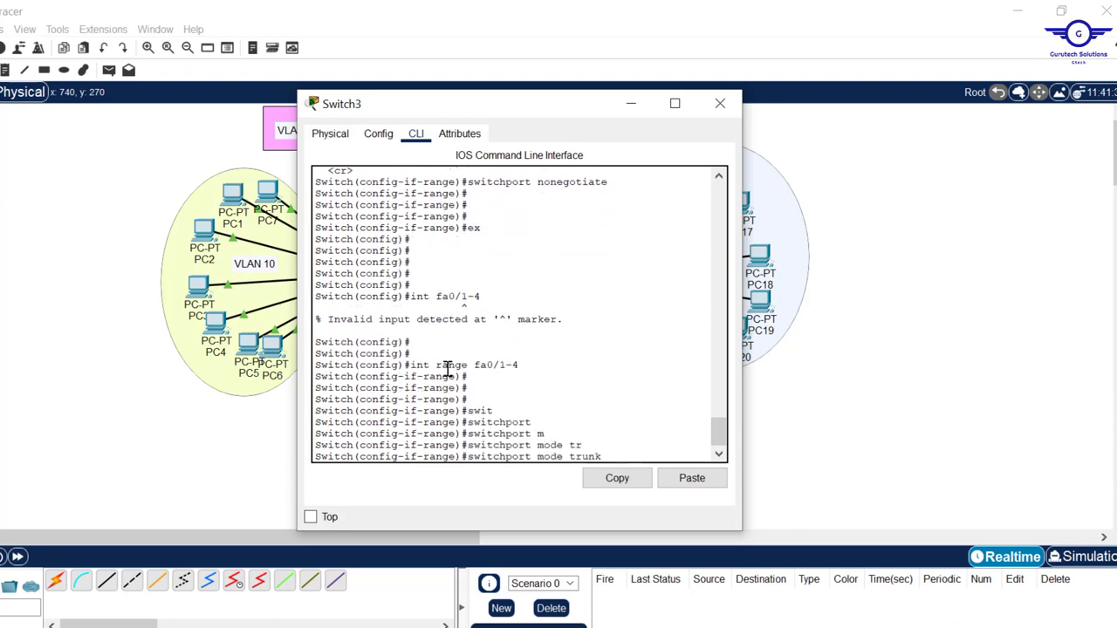
key("Return")
key("Return")
key("Return")
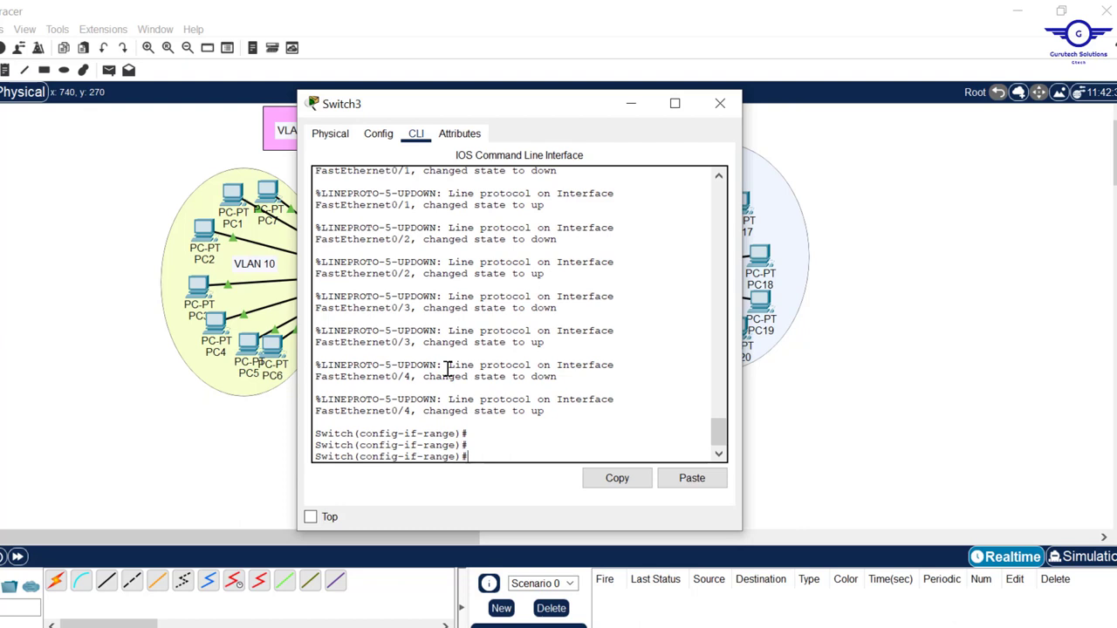
Assign native VLAN 33 to Switch3's trunk ports with switchport trunk native vlan 33.
type("swit")
key("Tab")
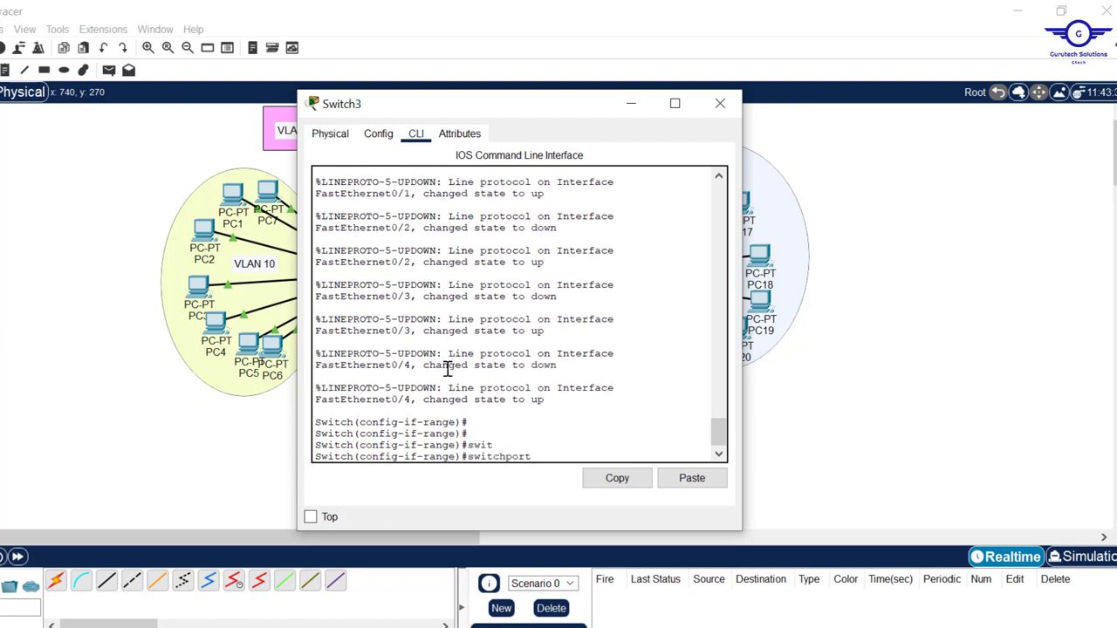
type("tr")
key("Tab")
type("n")
key("Tab")
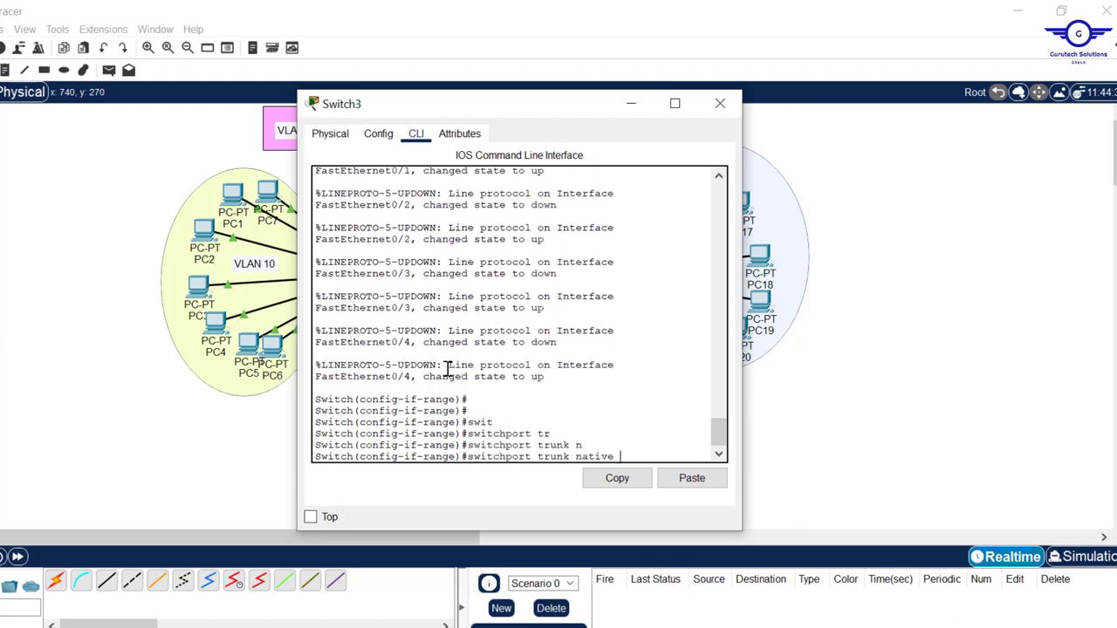
type("v")
key("Tab")
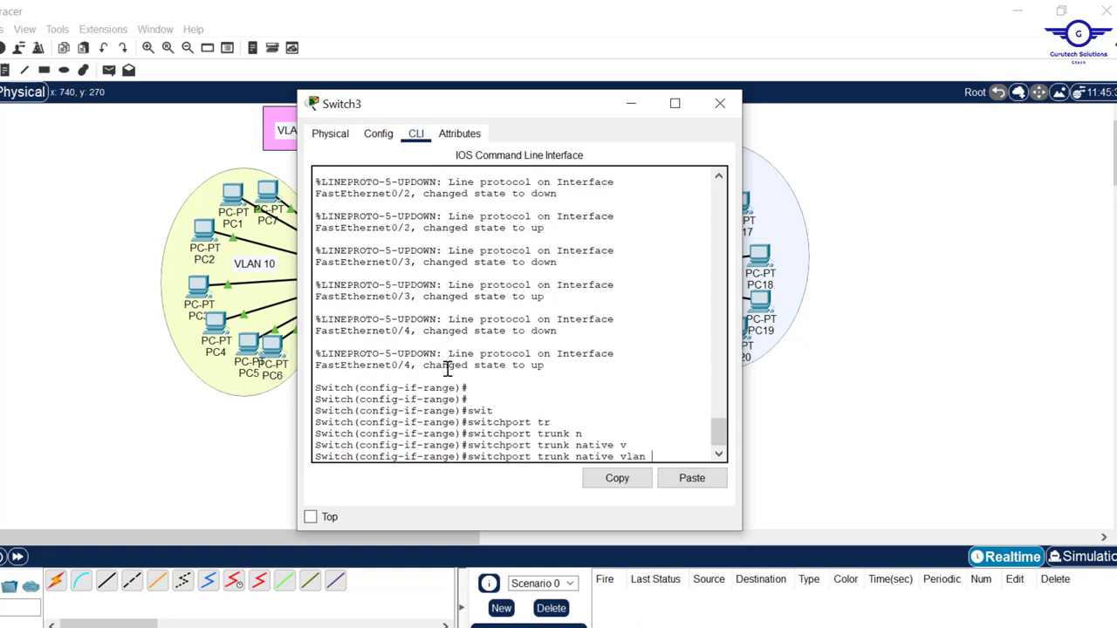
type("33")
mouse_move(563, 114)
left_mouse_down()
mouse_move(857, 114)
mouse_move(572, 98)
left_mouse_up()
key("Return")
key("Return")
key("Return")
key("Return")
key("Return")
Disable trunk negotiation on Switch3's trunk ports with switchport nonegotiate.
type("s")
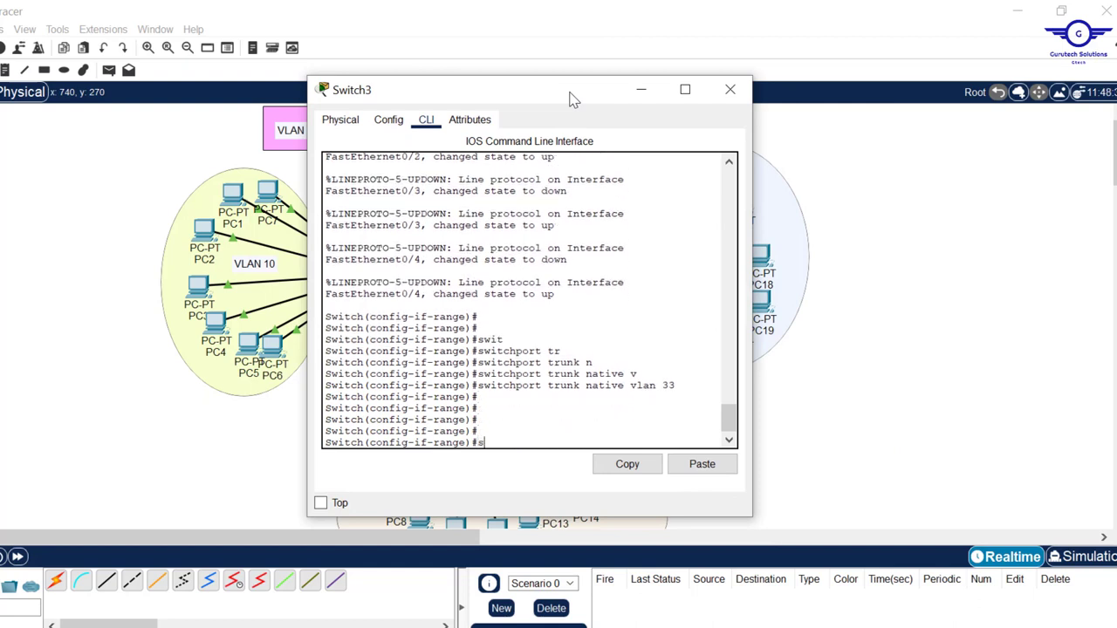
type("wi")
key("Tab")
type("n")
key("Tab")
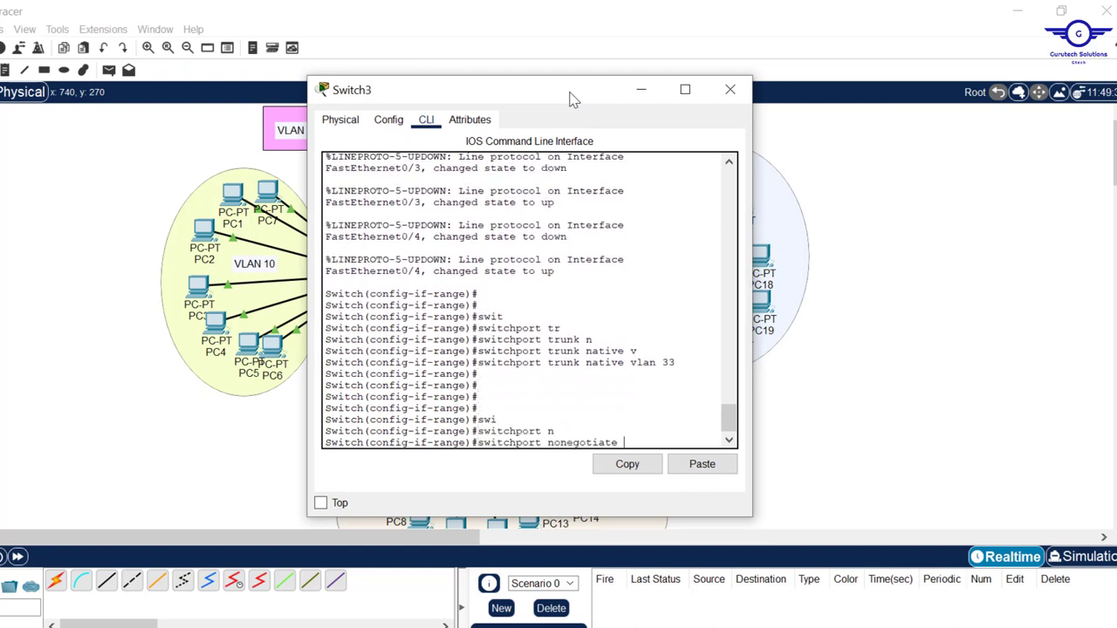
key("Return")
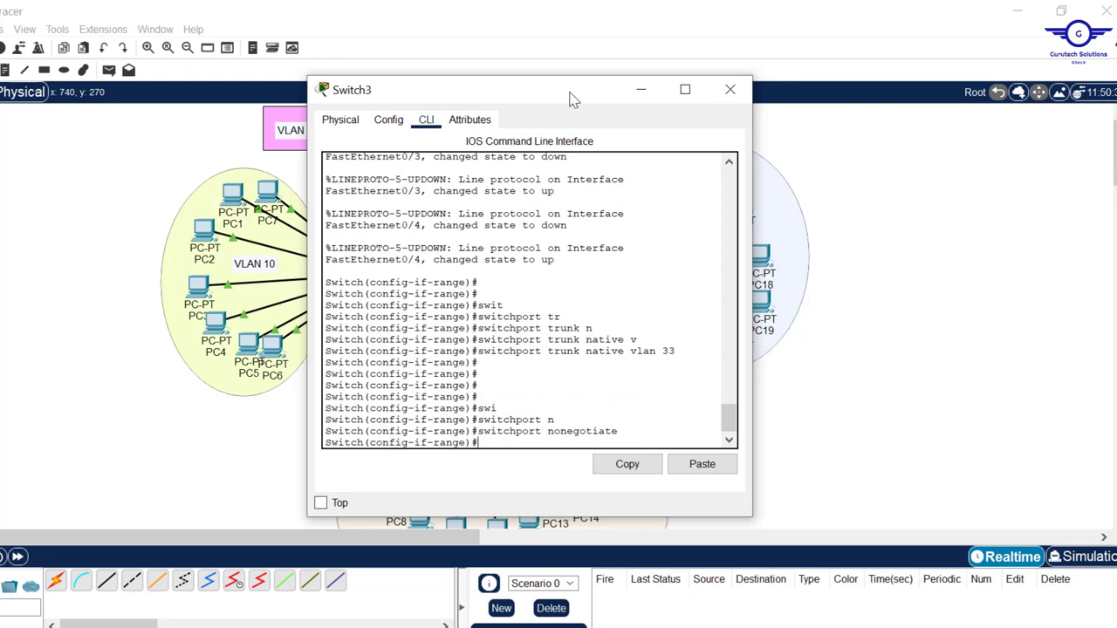
Check the trunk port instruction about the nonegotiate command in config-guide.txt in Notepad, and return to Switch3's CLI.
left_click(676, 627)
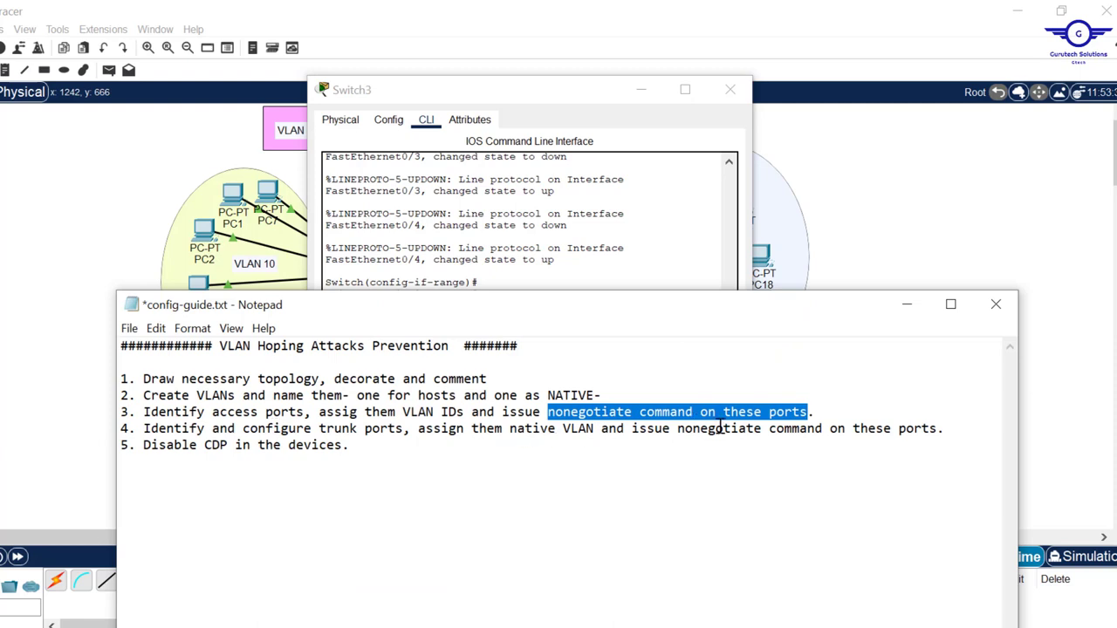
left_click_drag(669, 428, 738, 441)
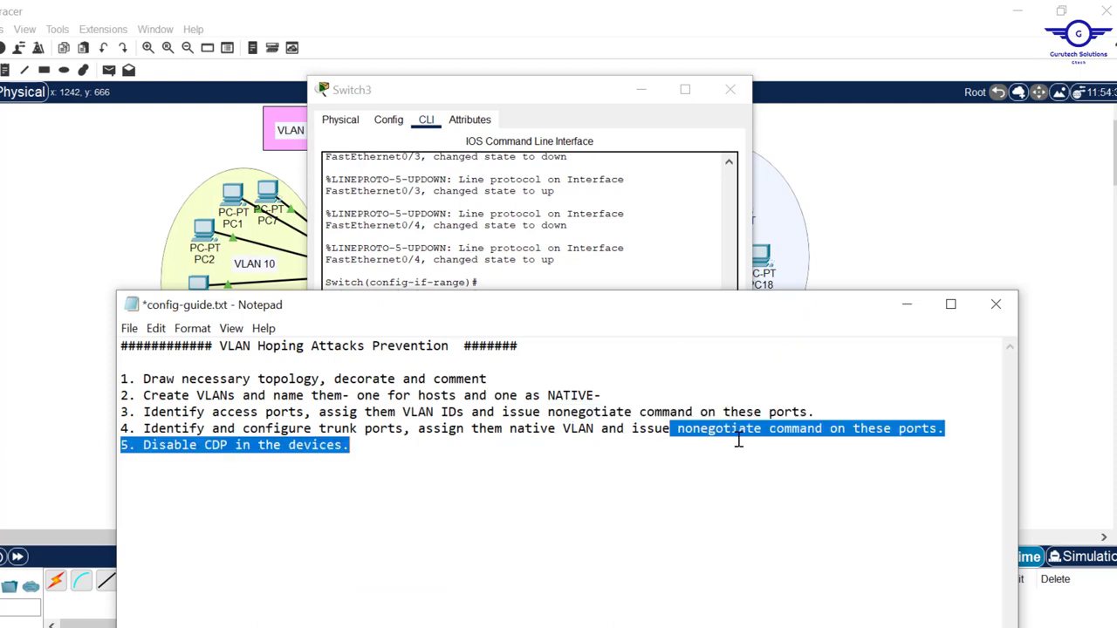
left_click(591, 271)
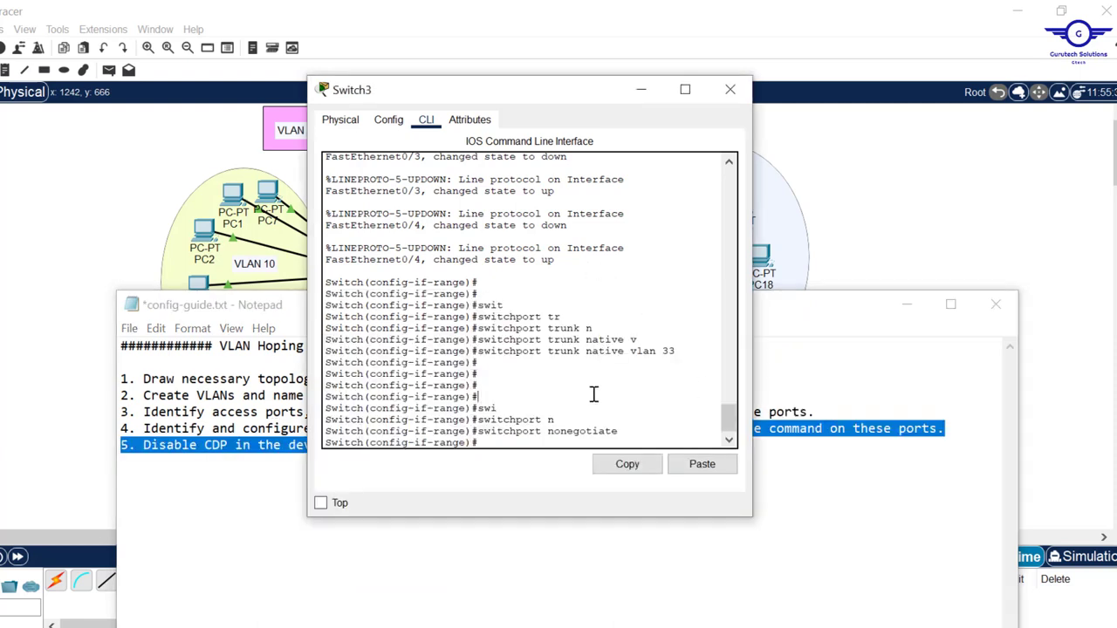
Leave interface range configuration mode on Switch3 with the command ex.
key("Return")
type("ex")
key("Return")
key("Return")
key("Return")
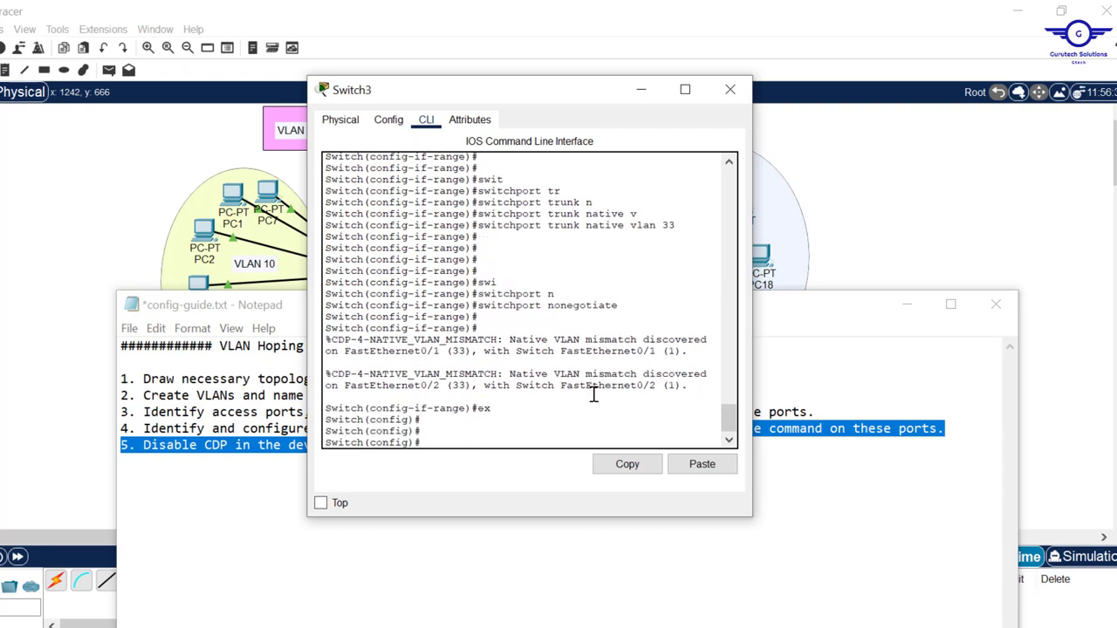
Copy the earlier command int range fa0/1-4 from Switch3's CLI history and close the Switch3 window.
scroll(733, 423, "up", 6)
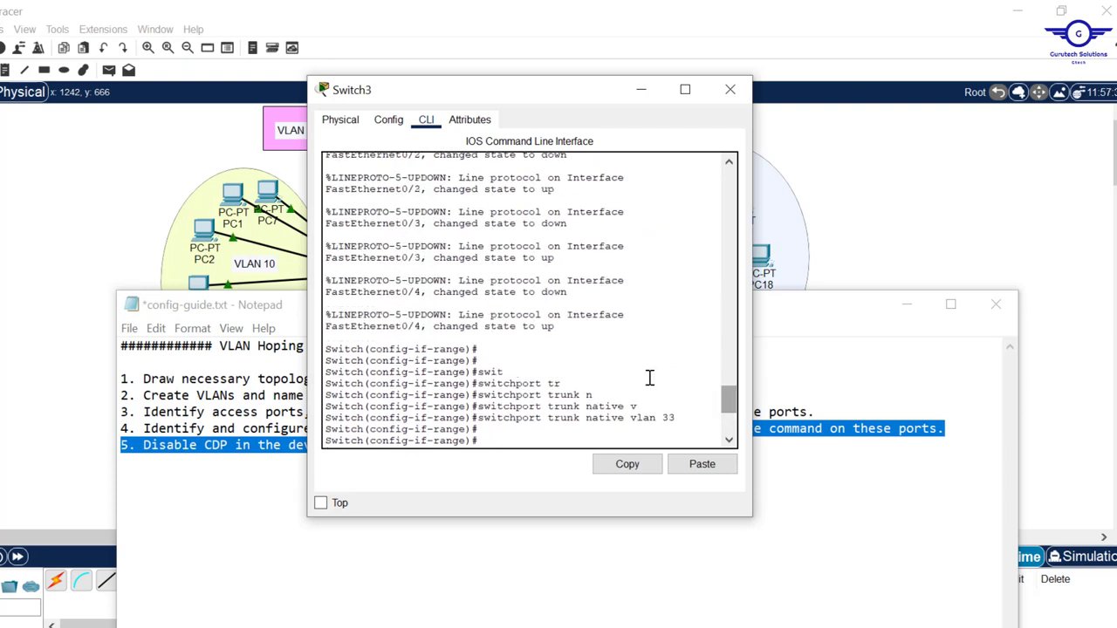
left_click_drag(731, 417, 727, 370)
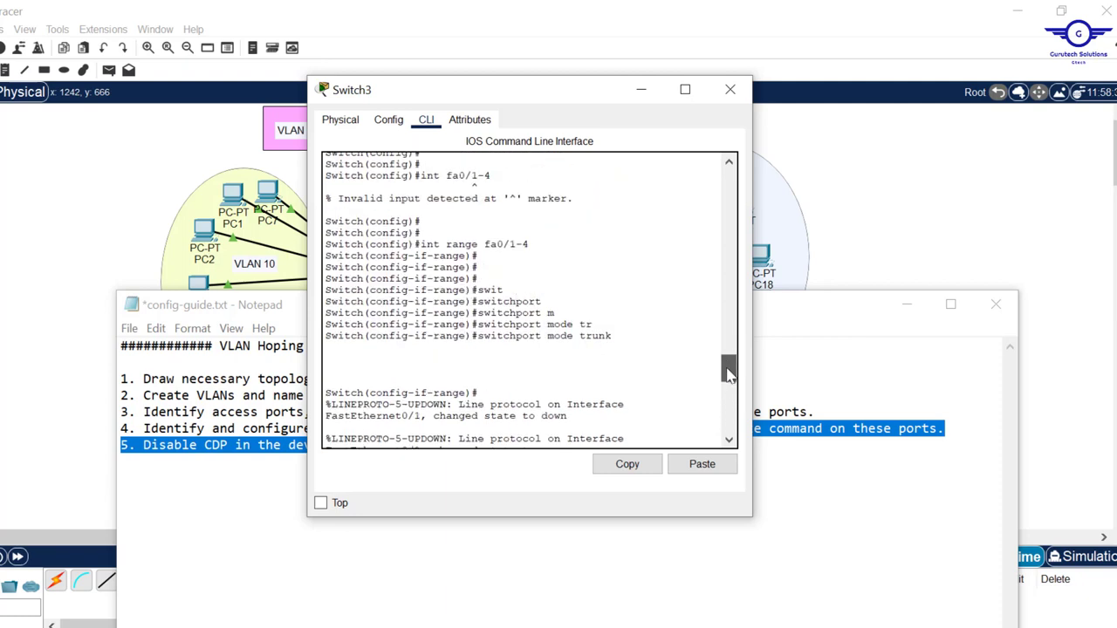
left_click_drag(534, 243, 420, 247)
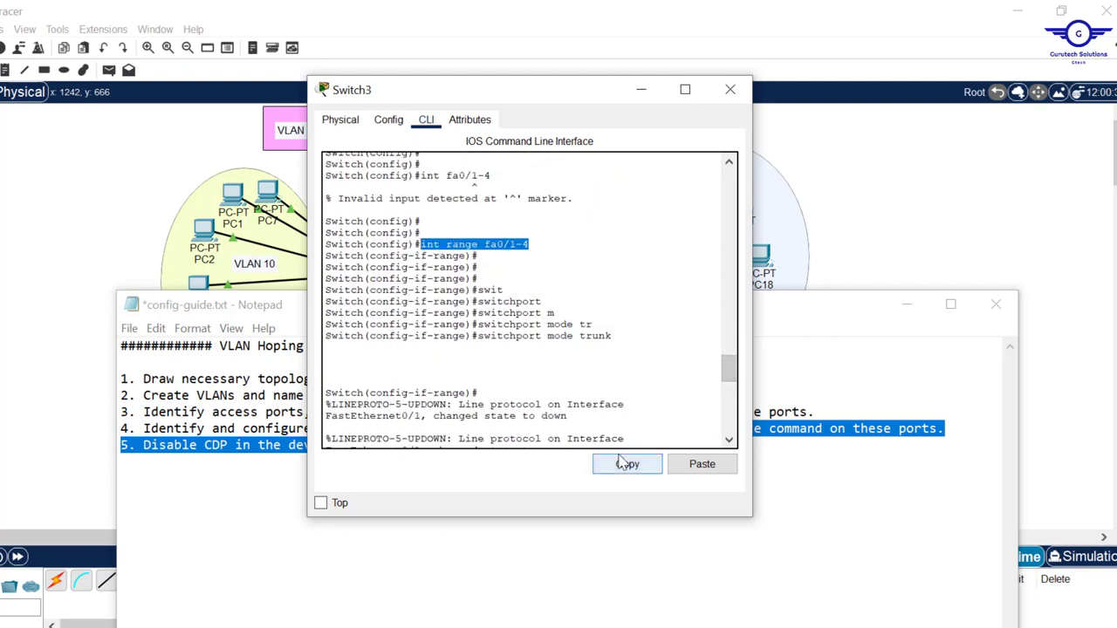
left_click(624, 464)
left_click(730, 89)
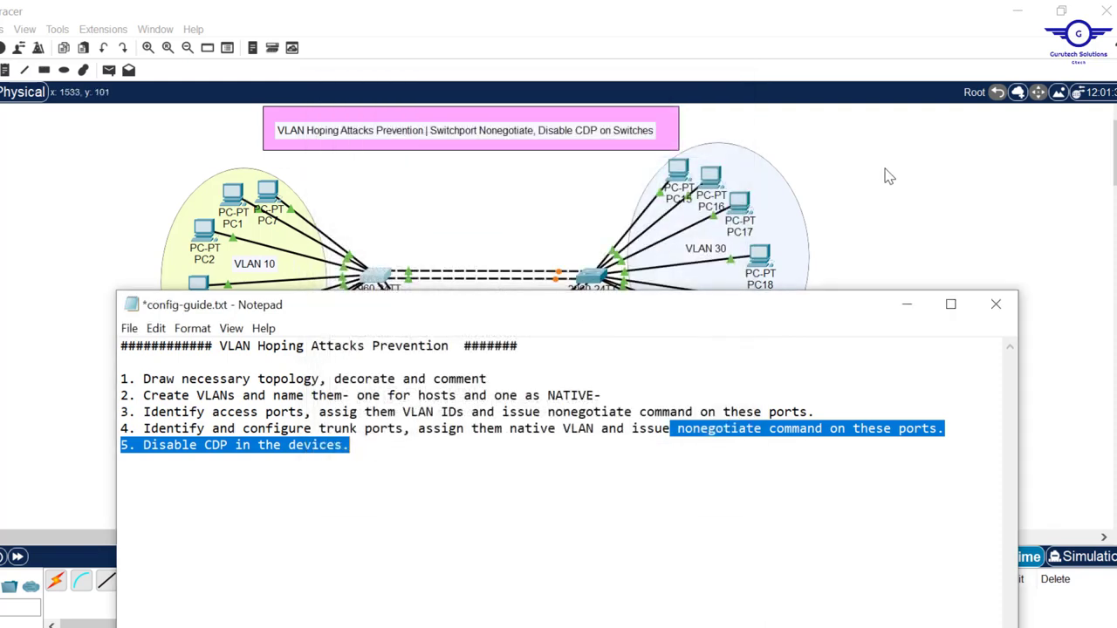
Open Switch5's CLI and paste the copied command int range fa0/1-4 at its configuration prompt.
left_click(471, 399)
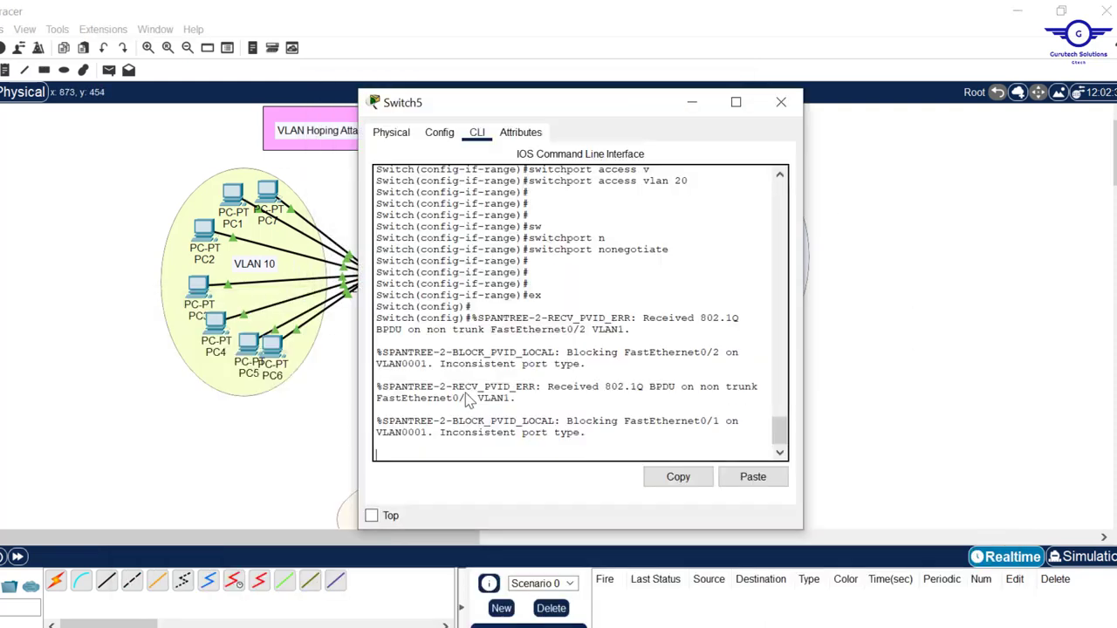
key("Return")
key("Return")
left_click(753, 476)
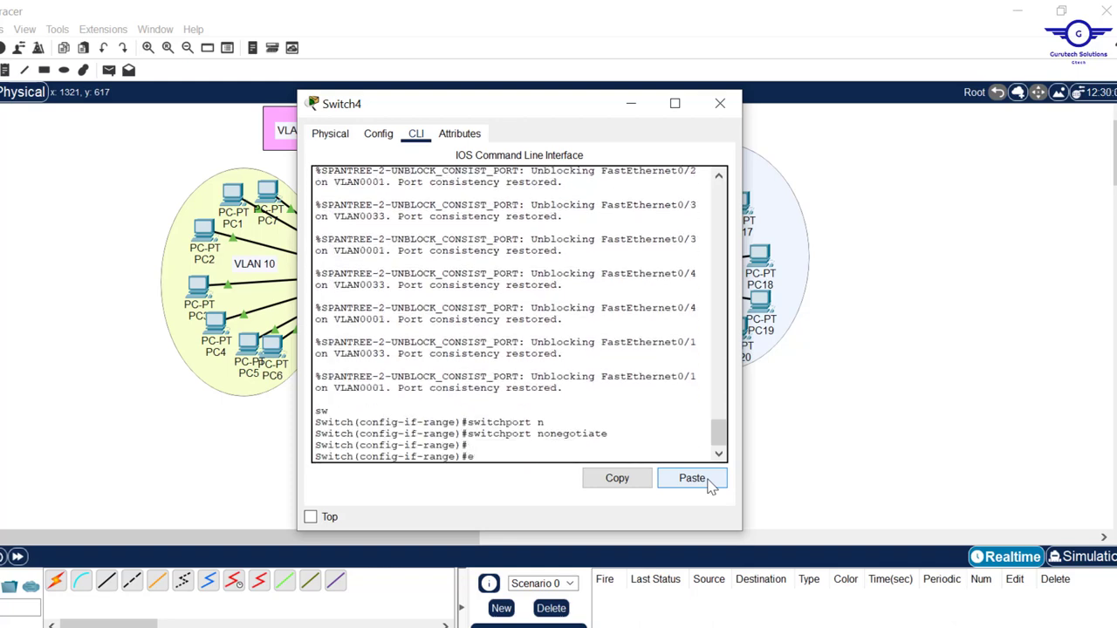
Leave interface range configuration mode on Switch4 with the command ex.
type("x")
key("Return")
key("Return")
key("Return")
type("do")
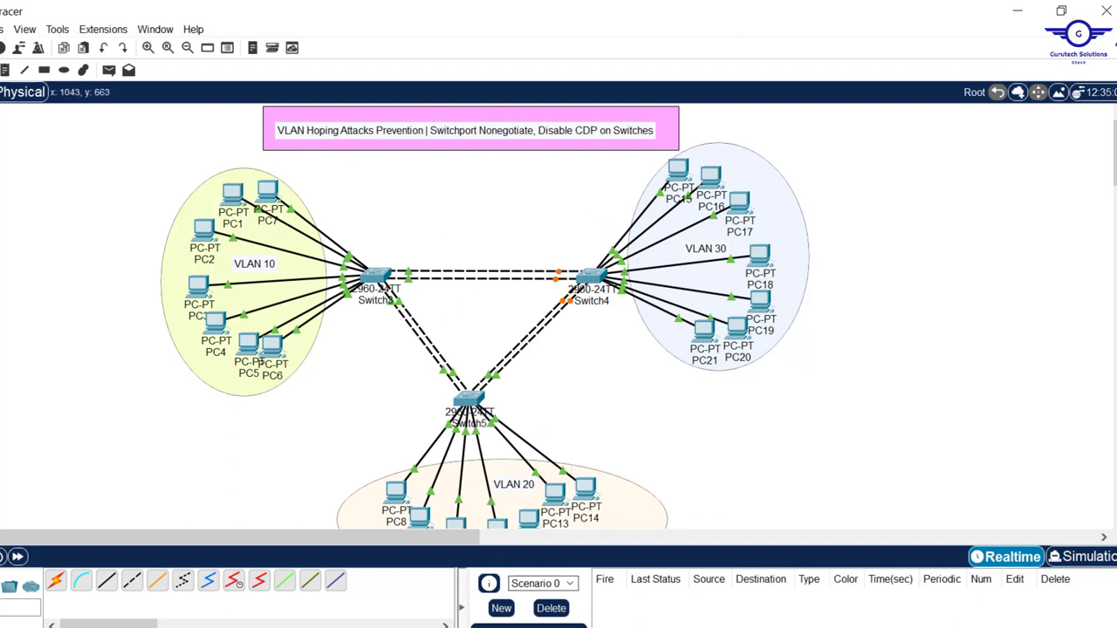
Review the Disable CDP step in the Notepad guide and the Dynamic Trunking Protocol explanation under Switch spoofing in the PowerPoint slide.
key("alt+Tab")
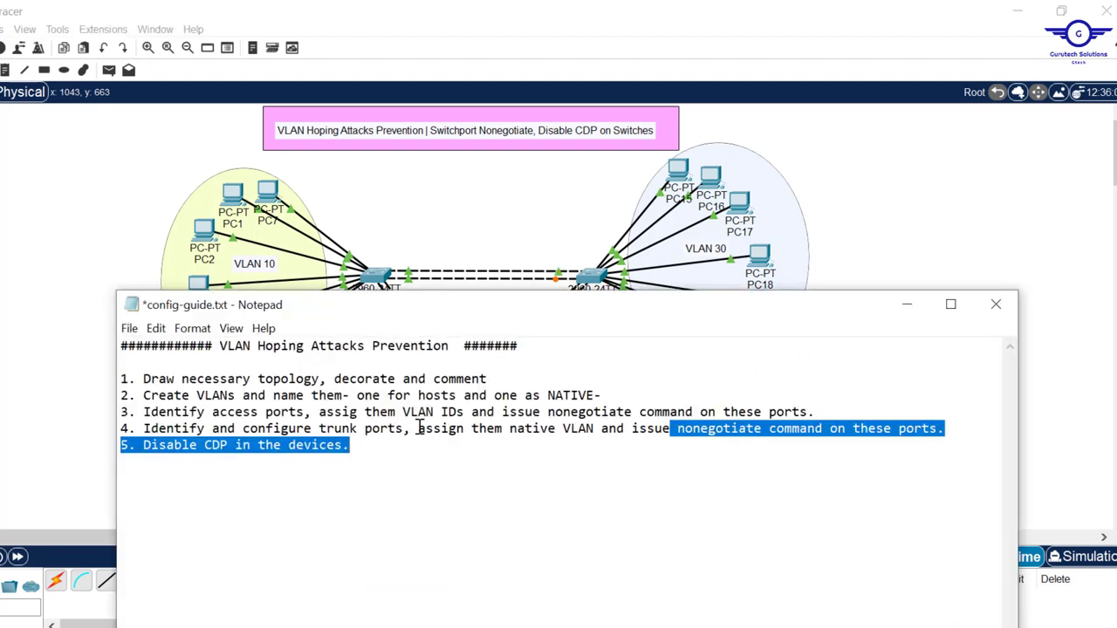
left_click(382, 447)
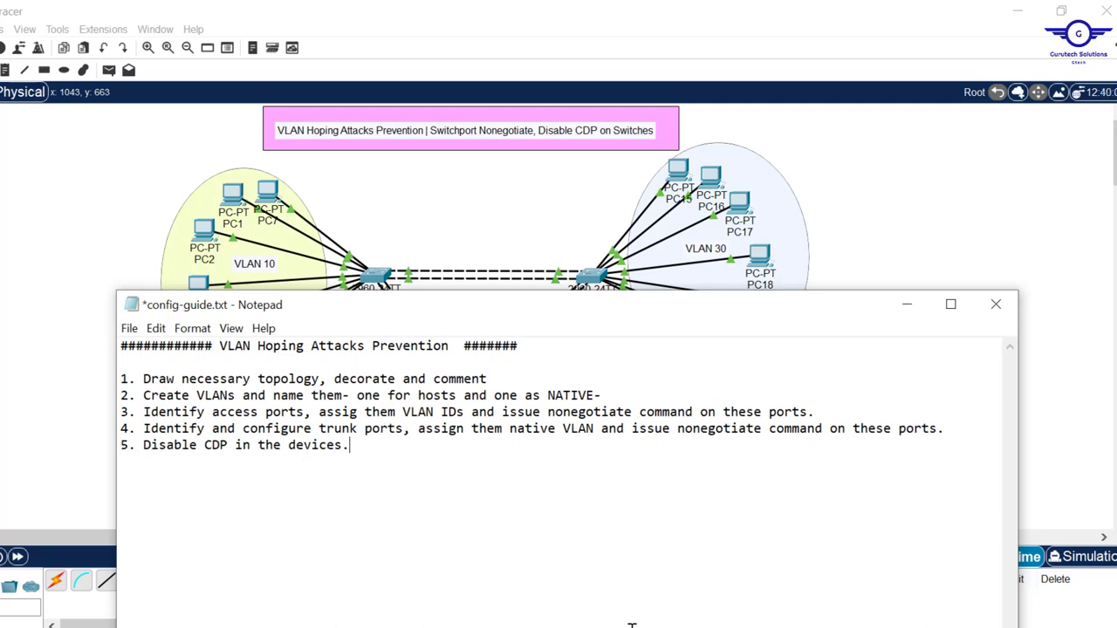
left_click(422, 625)
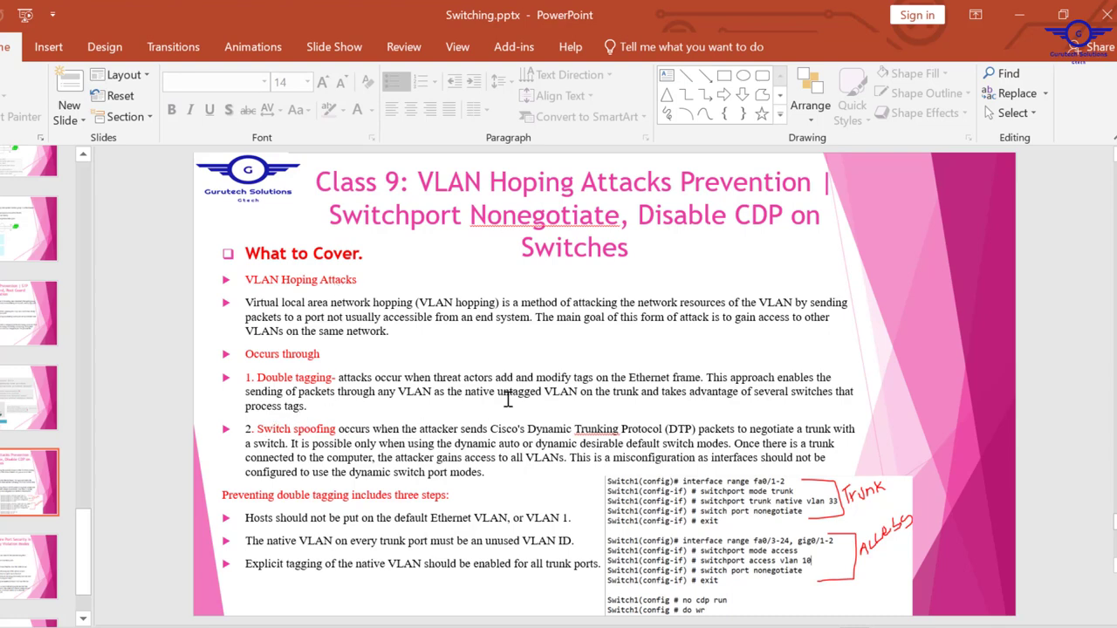
left_click_drag(491, 428, 663, 428)
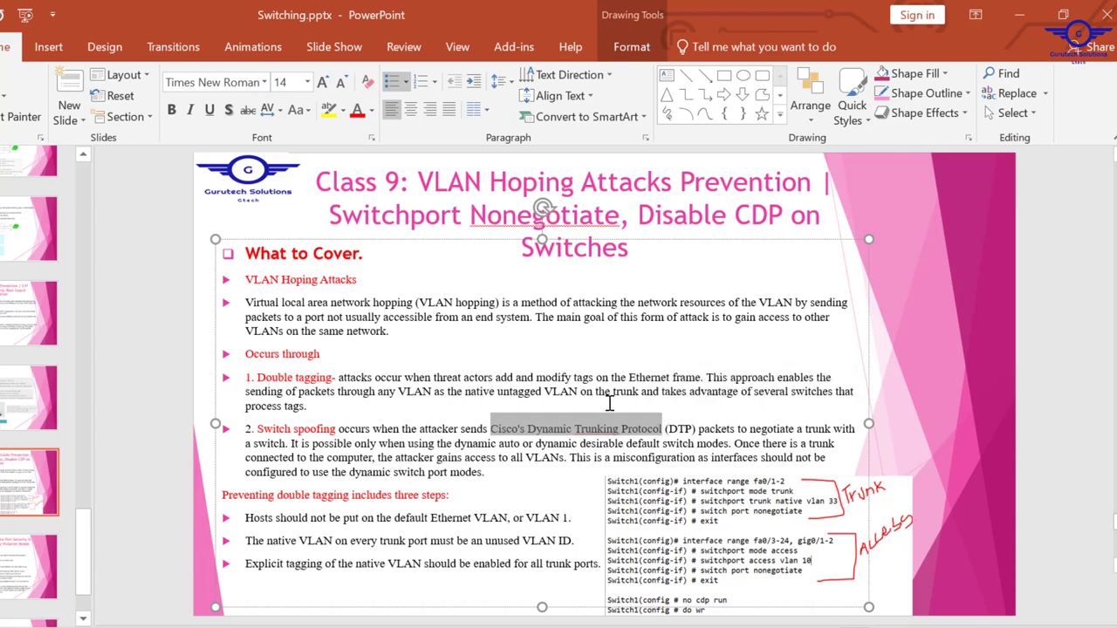
left_click(591, 428)
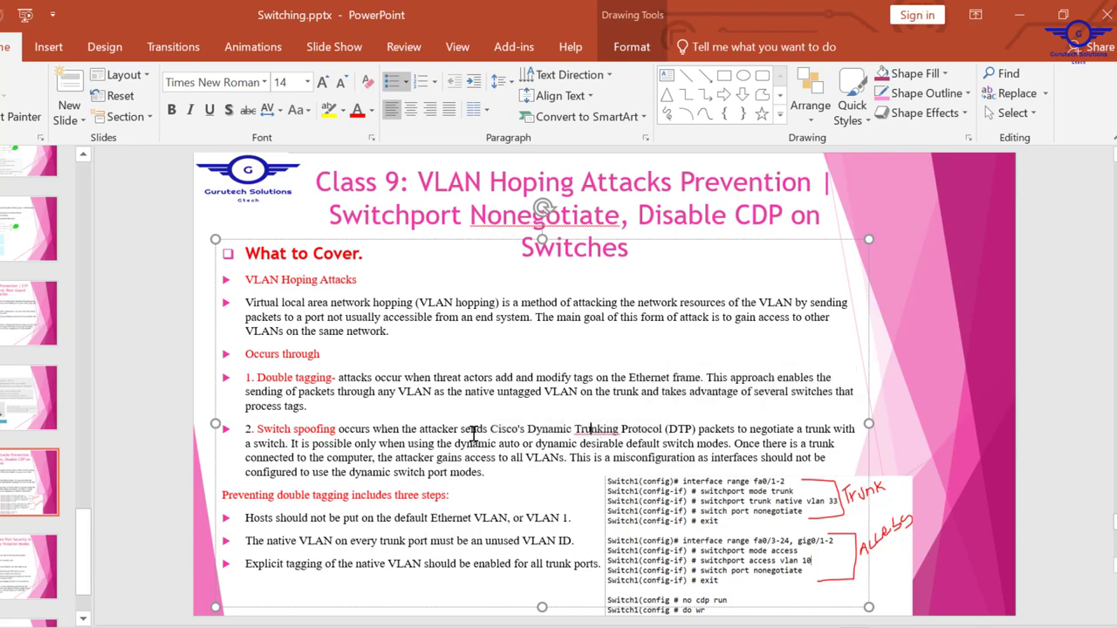
left_click_drag(492, 424, 662, 428)
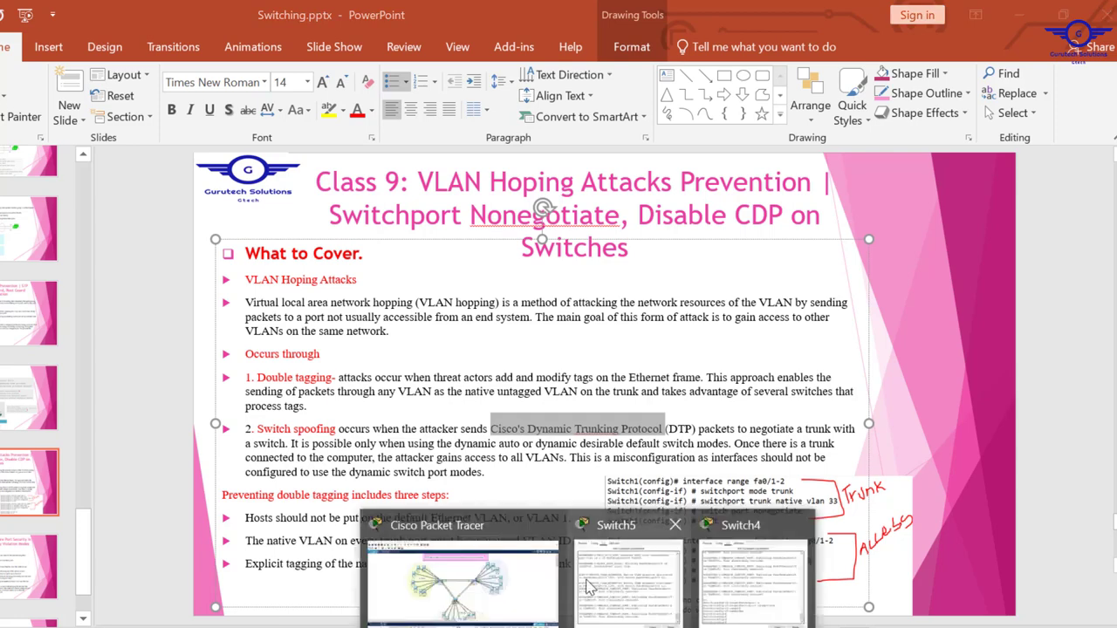
Switch back to Cisco Packet Tracer and disable CDP on Switch3 with no cdp run.
left_click(548, 592)
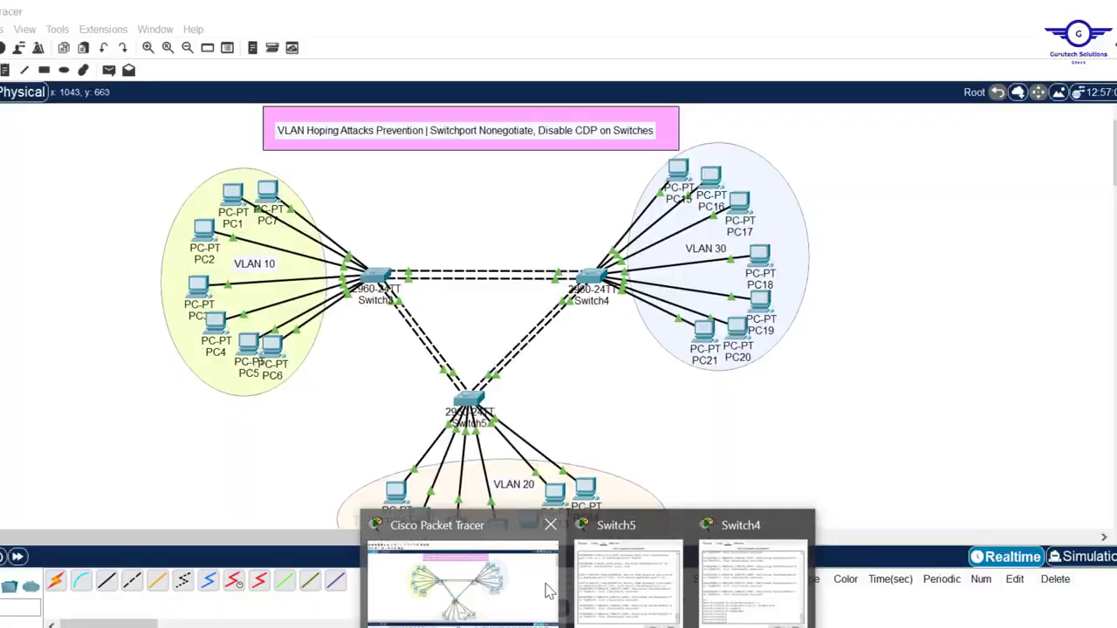
left_click(377, 278)
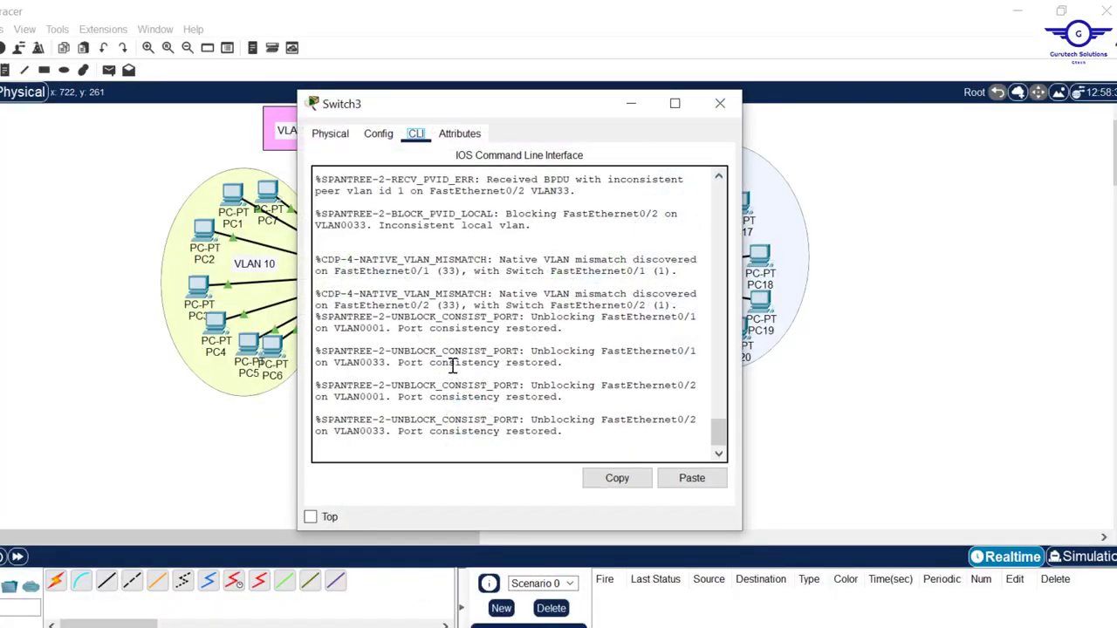
key("Return")
key("Return")
type("n")
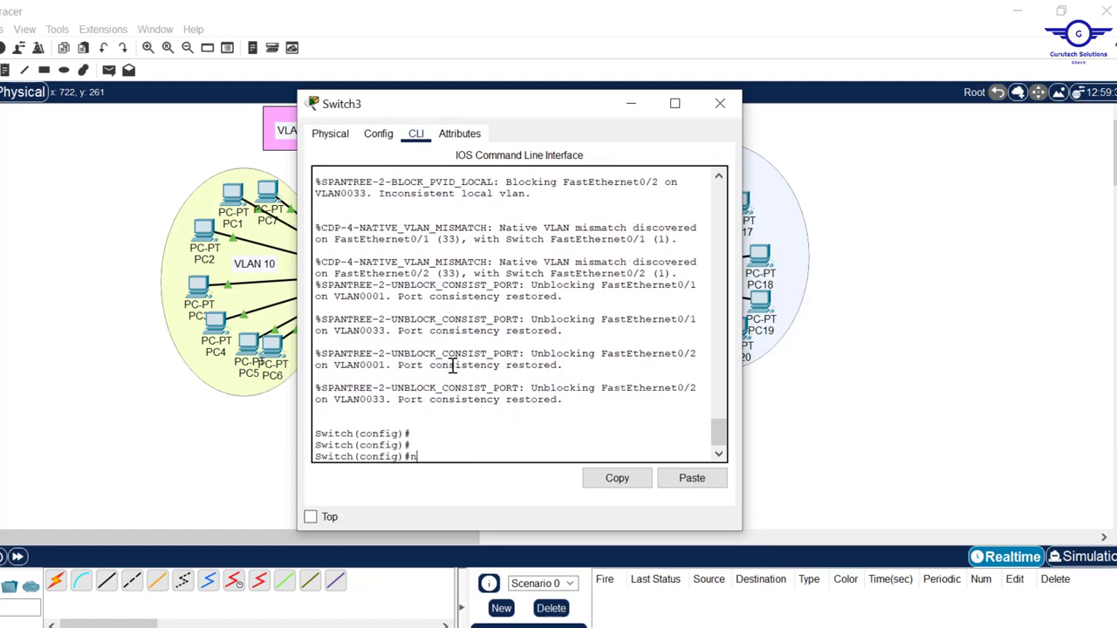
type("o cdp r")
key("Tab")
key("Return")
key("Return")
key("Return")
key("Return")
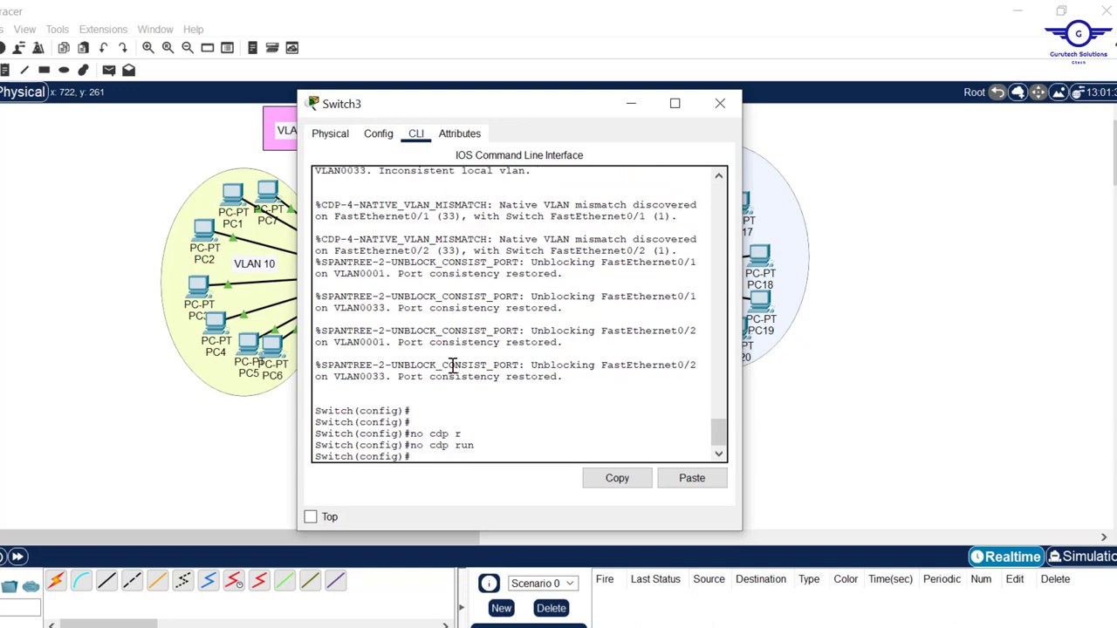
Save Switch3's configuration with do wr and close its window.
type("do")
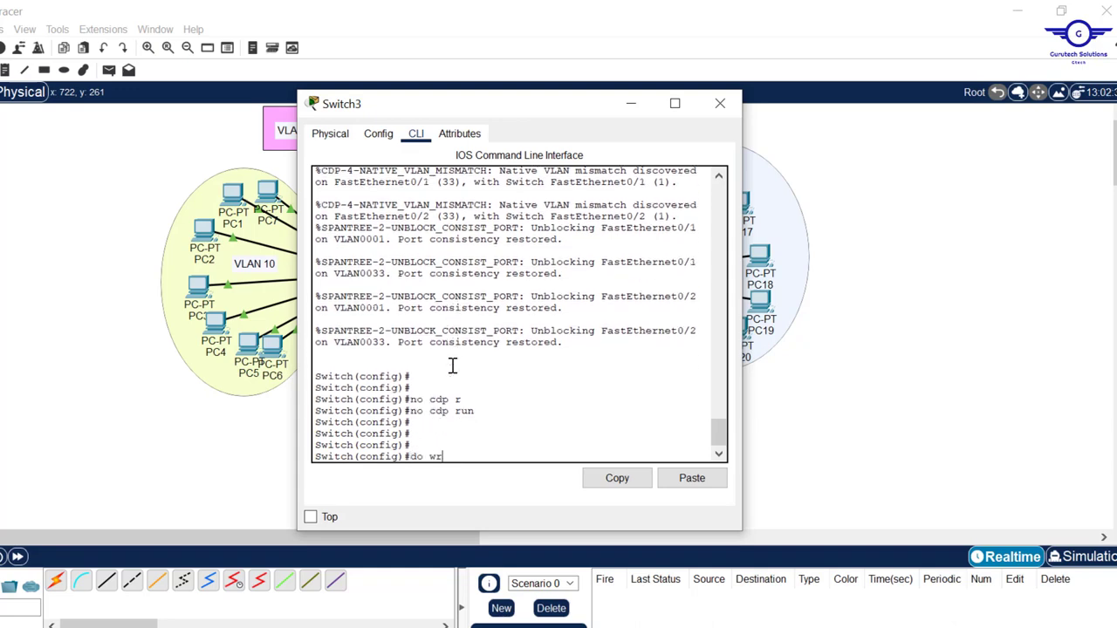
type(" wr")
key("Return")
left_click(719, 103)
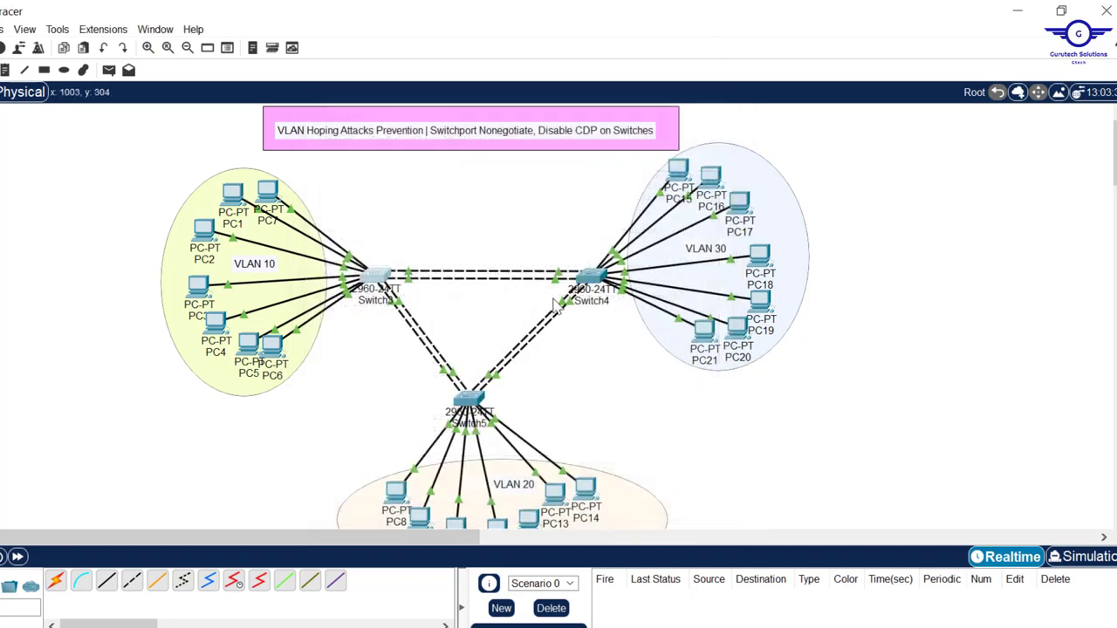
Open Switch4's CLI and disable CDP with no cdp run.
left_click(590, 278)
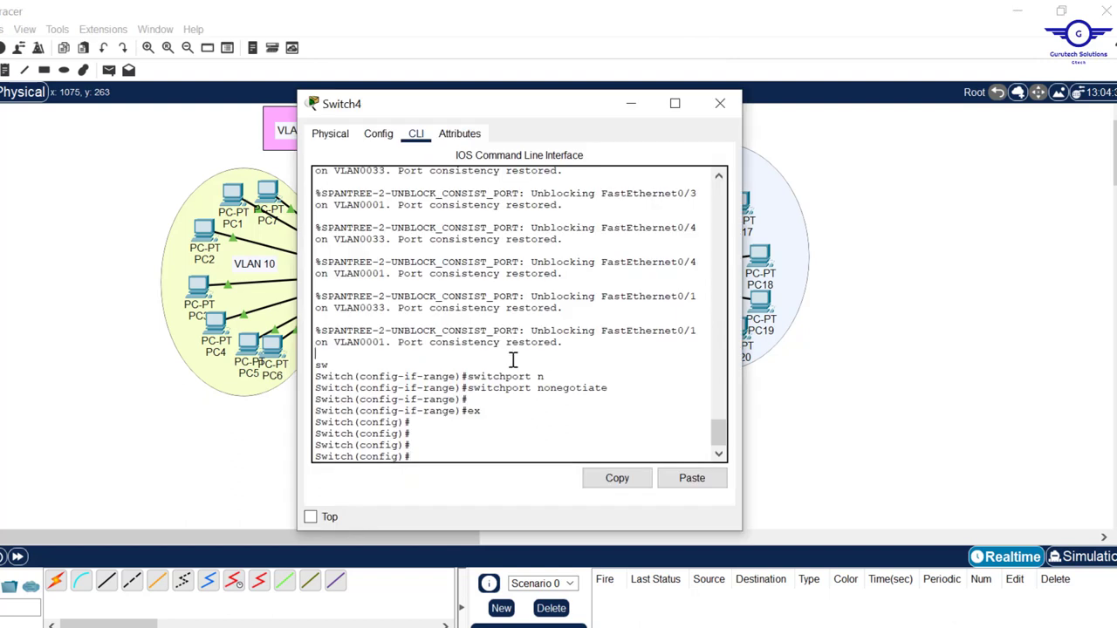
type("no cd")
key("Tab")
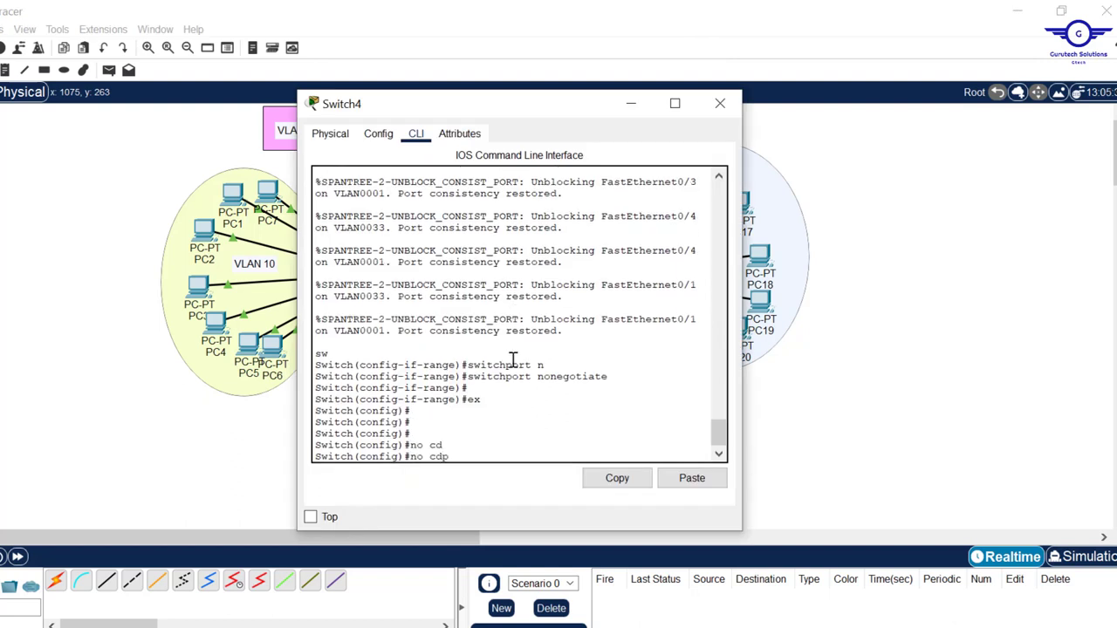
type("r")
key("Tab")
key("Return")
key("Return")
key("Return")
Save Switch4's configuration with do wr and close its window.
type("d")
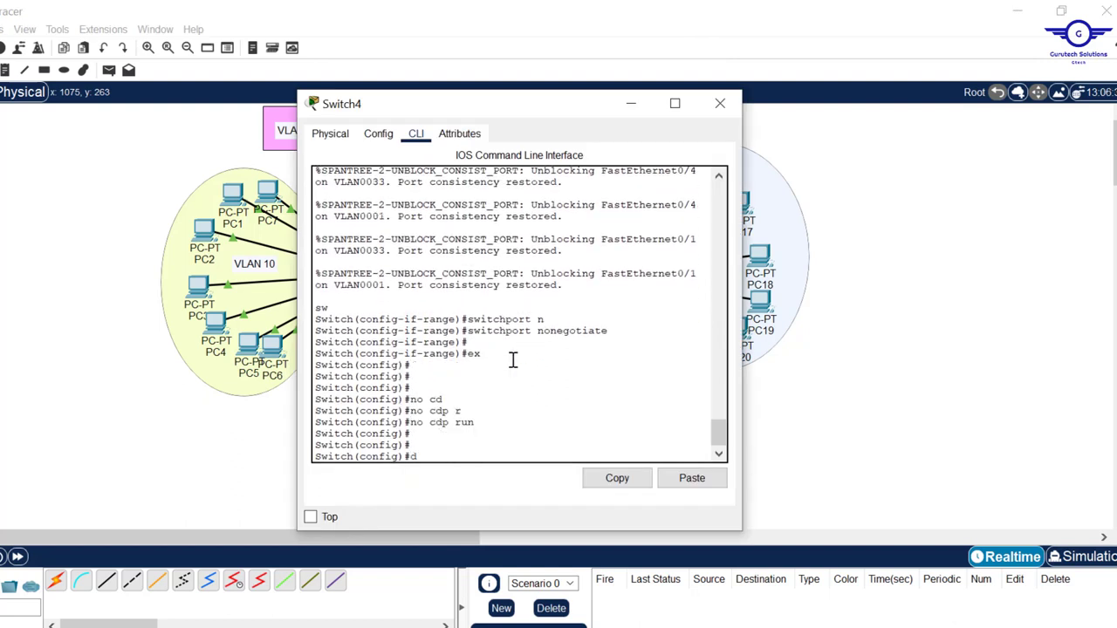
type("o wr")
key("Return")
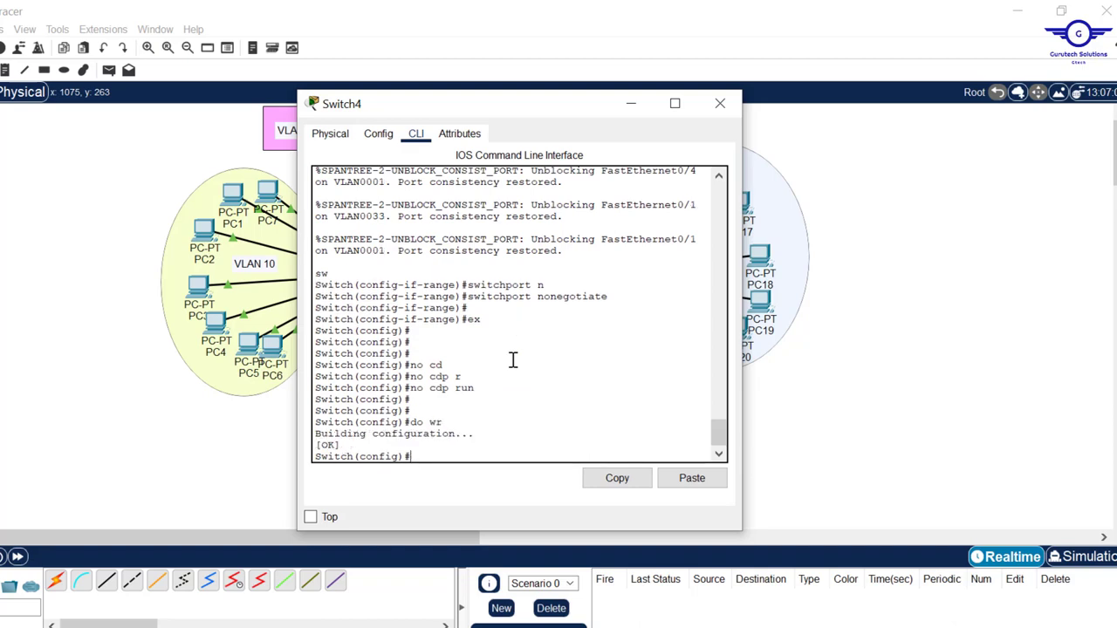
left_click(721, 106)
Open Switch5's CLI and disable CDP with no cdp run.
left_click(471, 401)
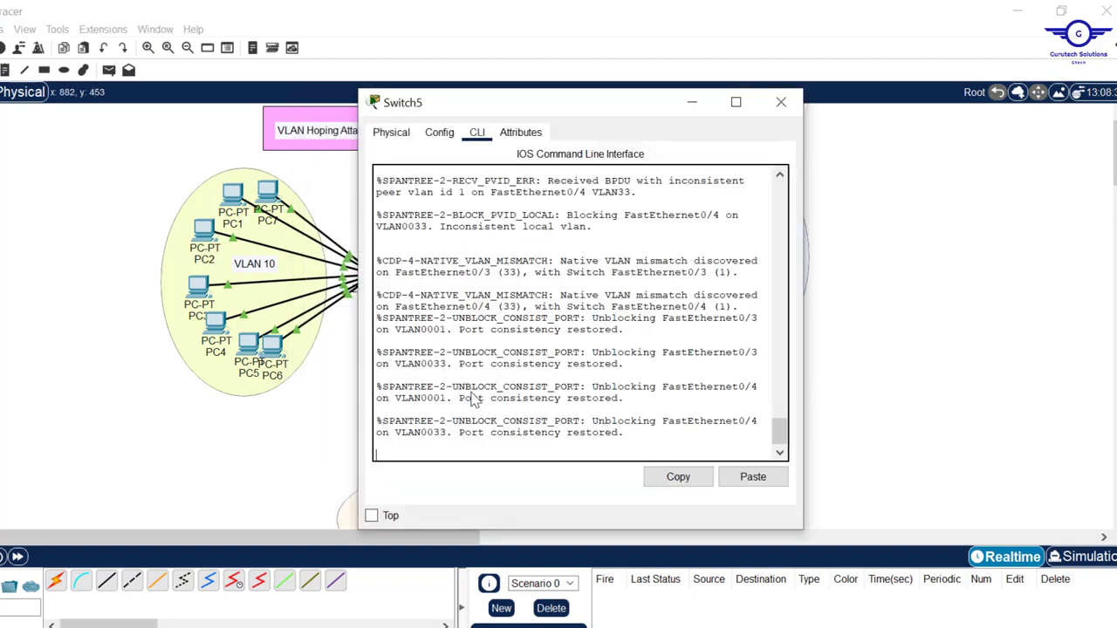
key("Return")
key("Return")
key("Return")
key("Return")
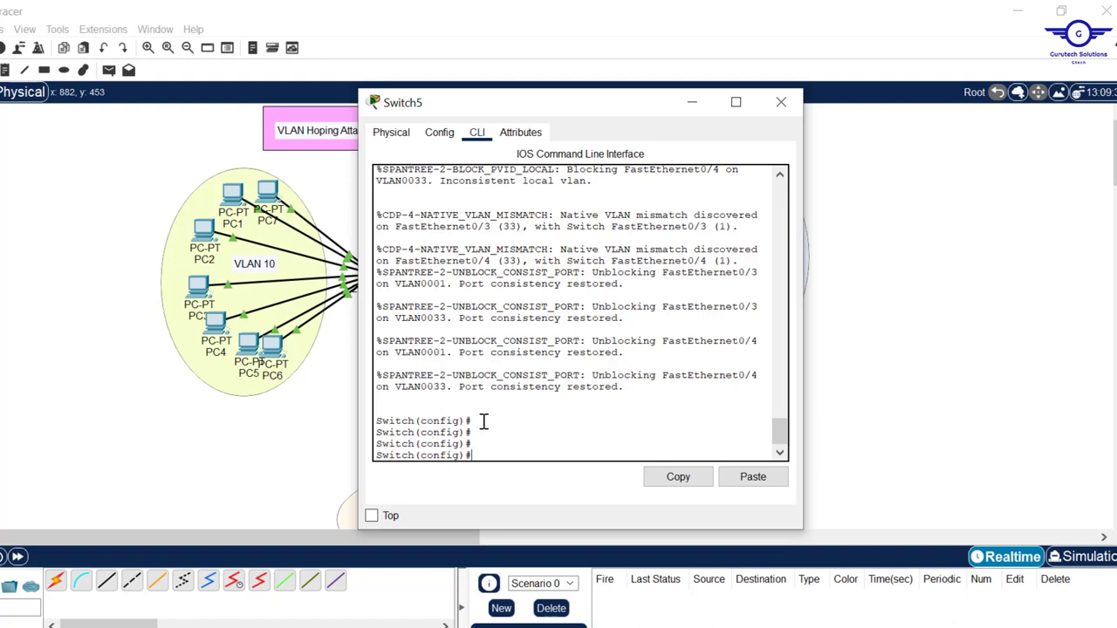
type("no cdp r")
key("Tab")
key("Return")
key("Return")
key("Return")
key("Return")
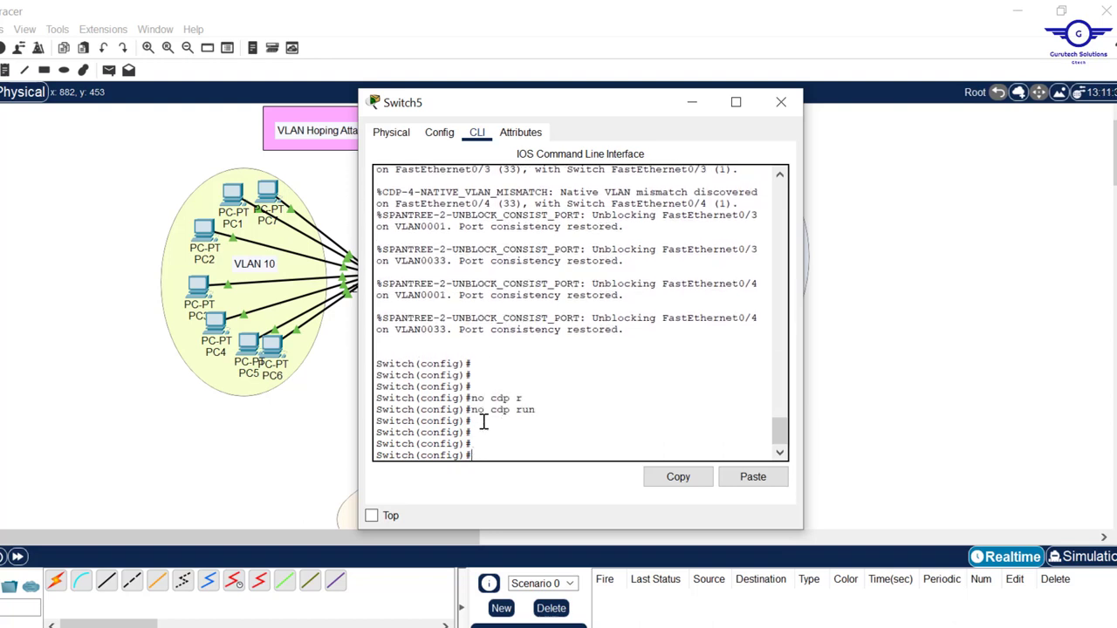
Save Switch5's configuration with do wr and close its window.
type("do wr")
key("Return")
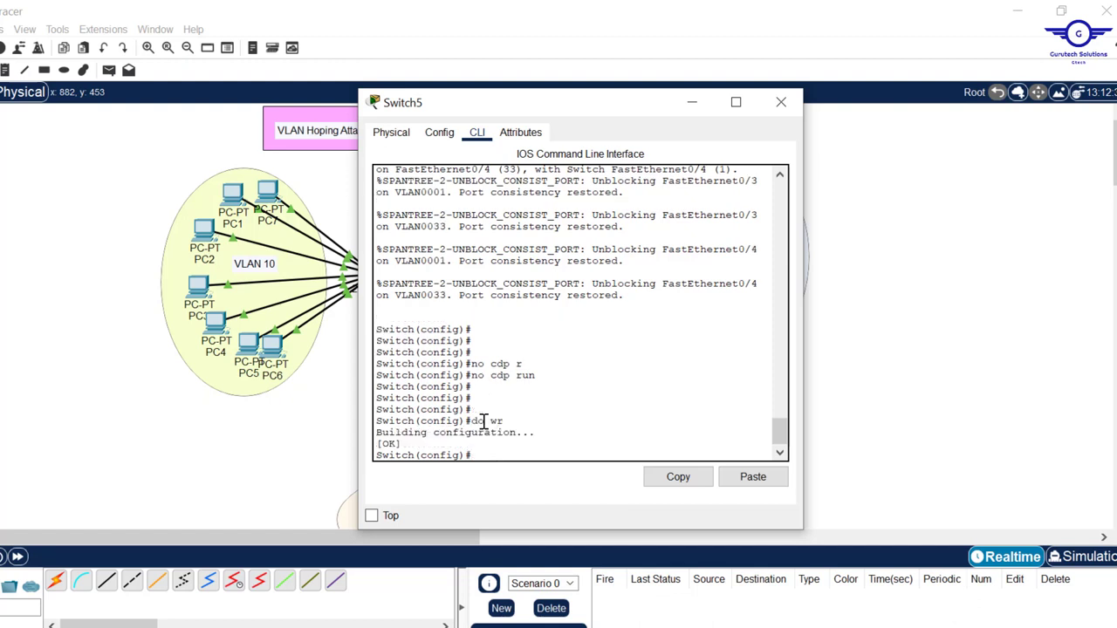
left_click(779, 103)
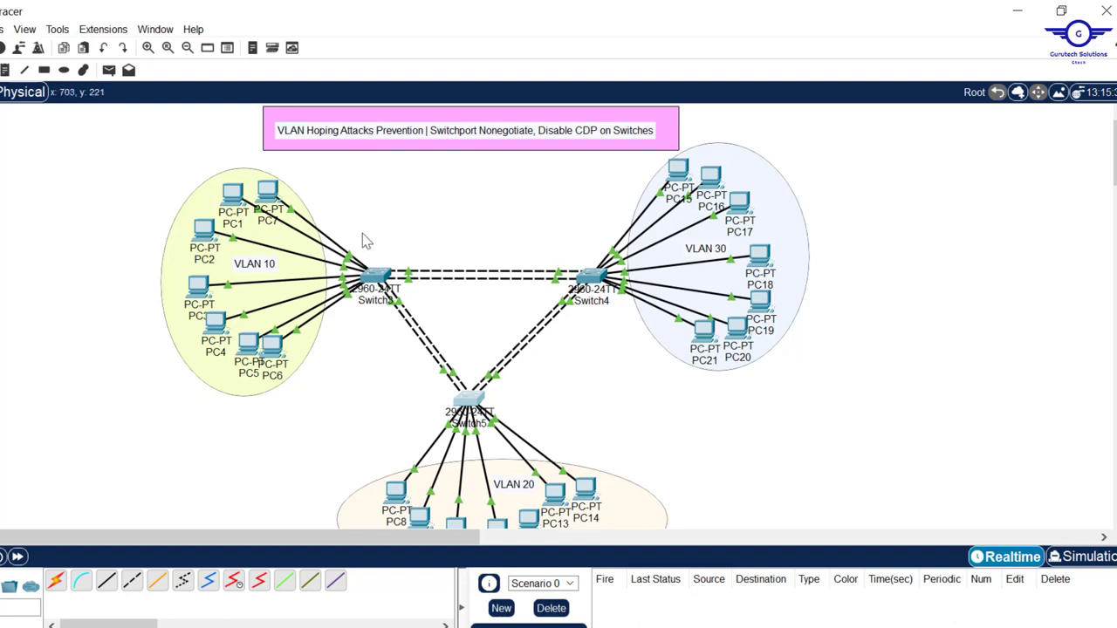
Open Switch3's CLI and check its CDP status with do sh cdp.
mouse_move(380, 288)
left_click(377, 279)
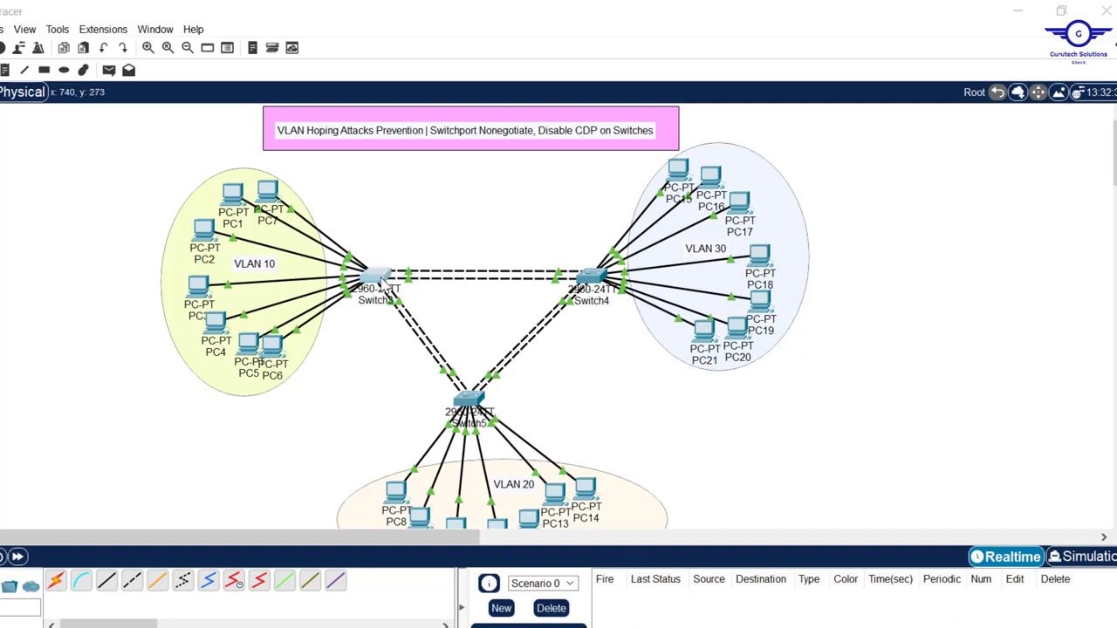
key("Return")
key("Return")
key("Return")
type("do")
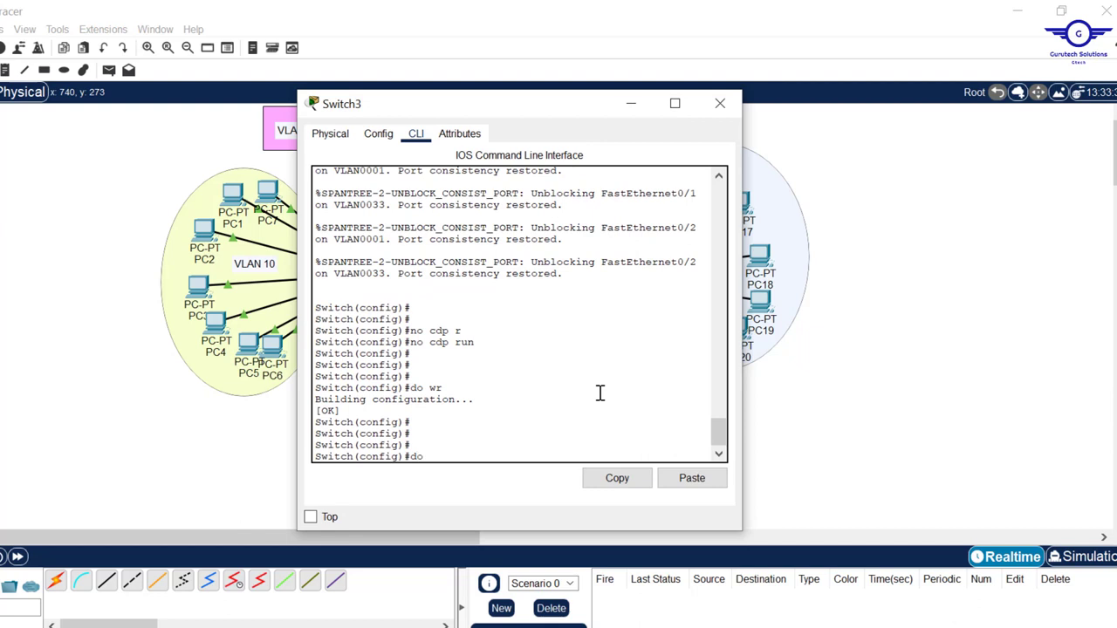
type(" sh cdp")
key("Return")
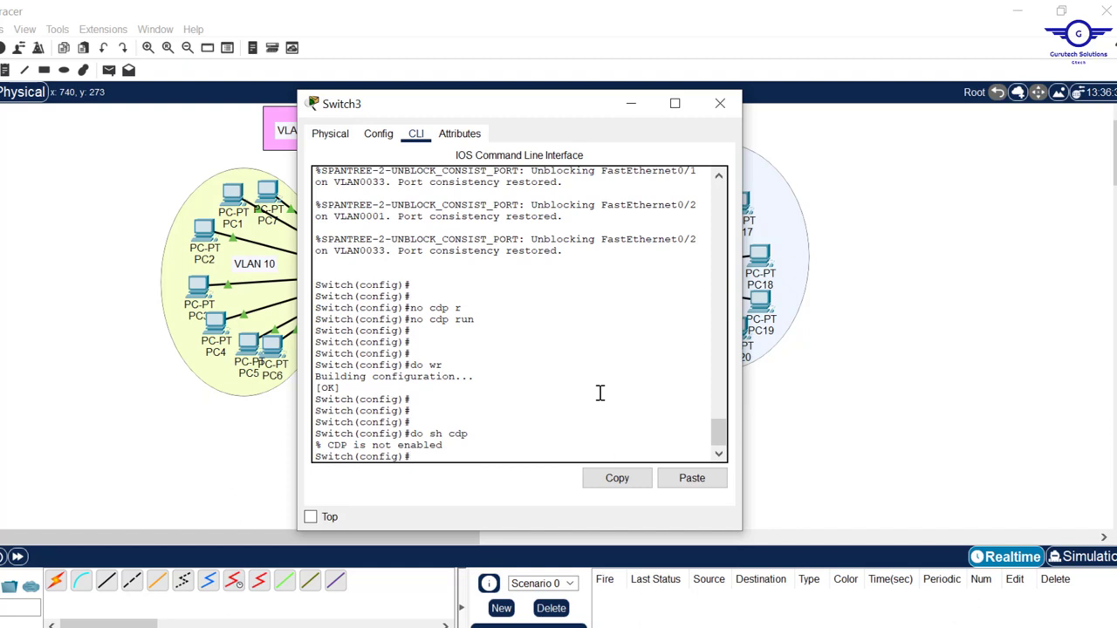
Display Switch3's startup configuration with do sh start and examine the trunk settings of FastEthernet0/1 to 0/4.
key("Return")
key("Return")
key("Return")
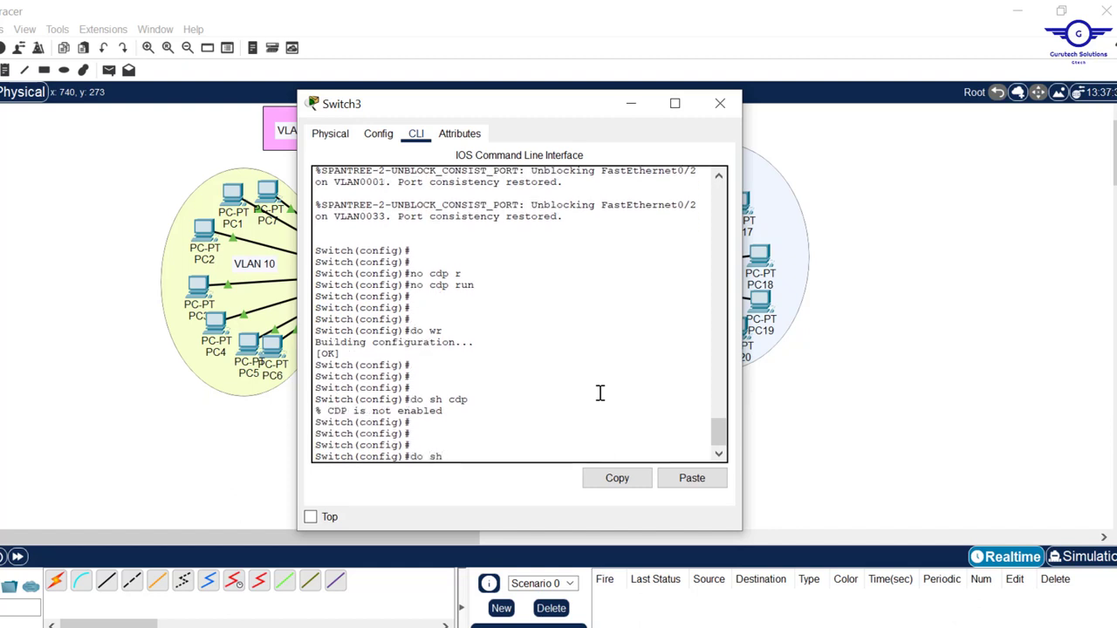
type("do sh start")
key("Return")
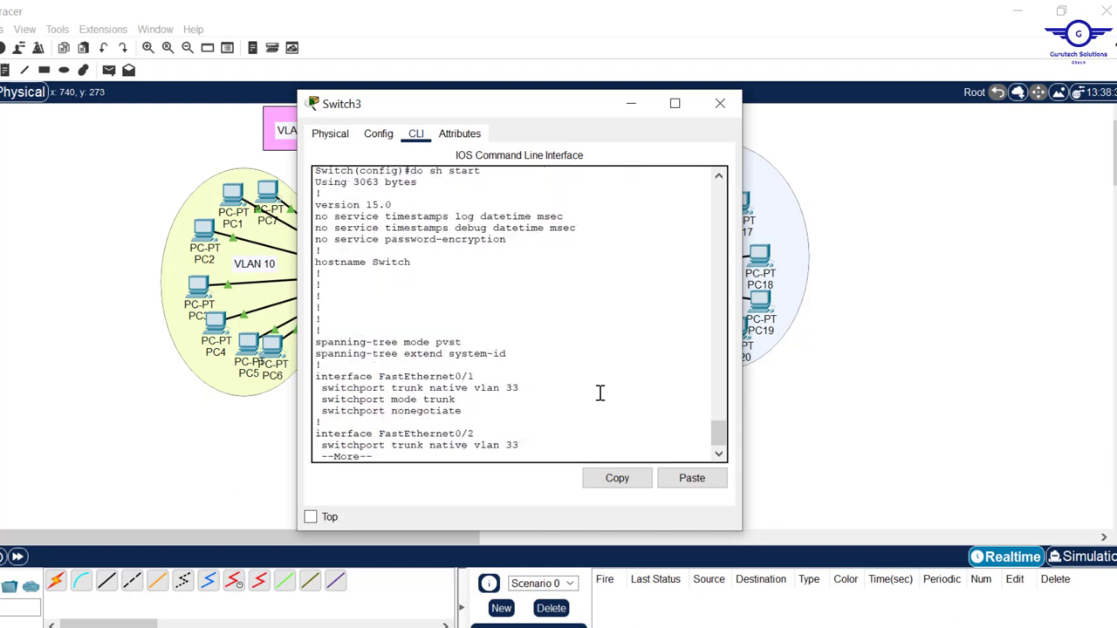
key("Return")
key("Return")
key("Return")
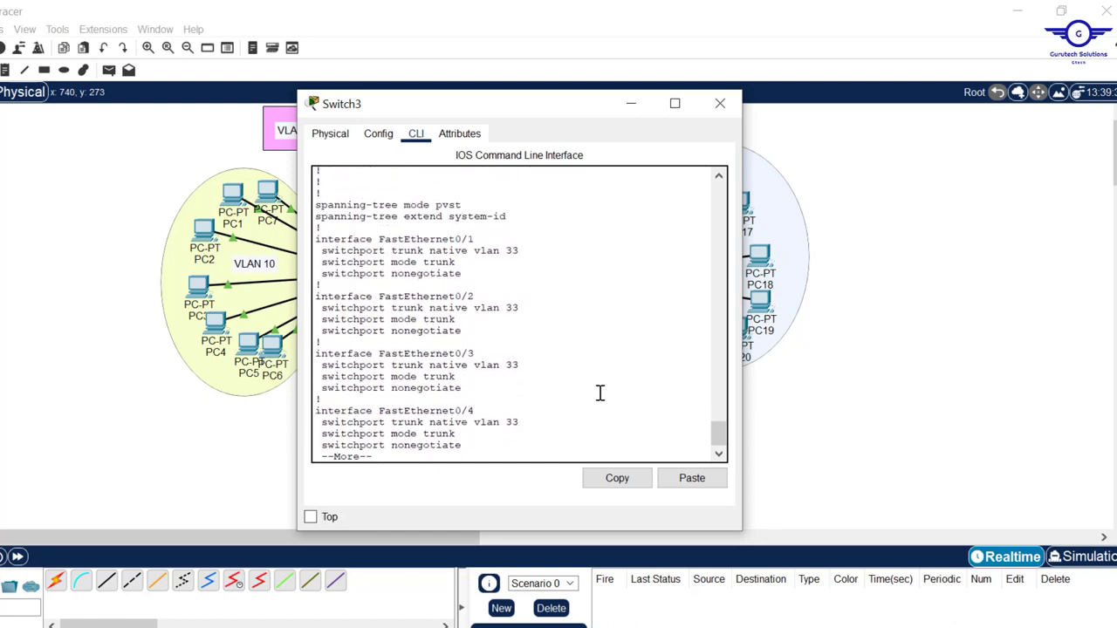
key("Return")
key("Return")
key("Return")
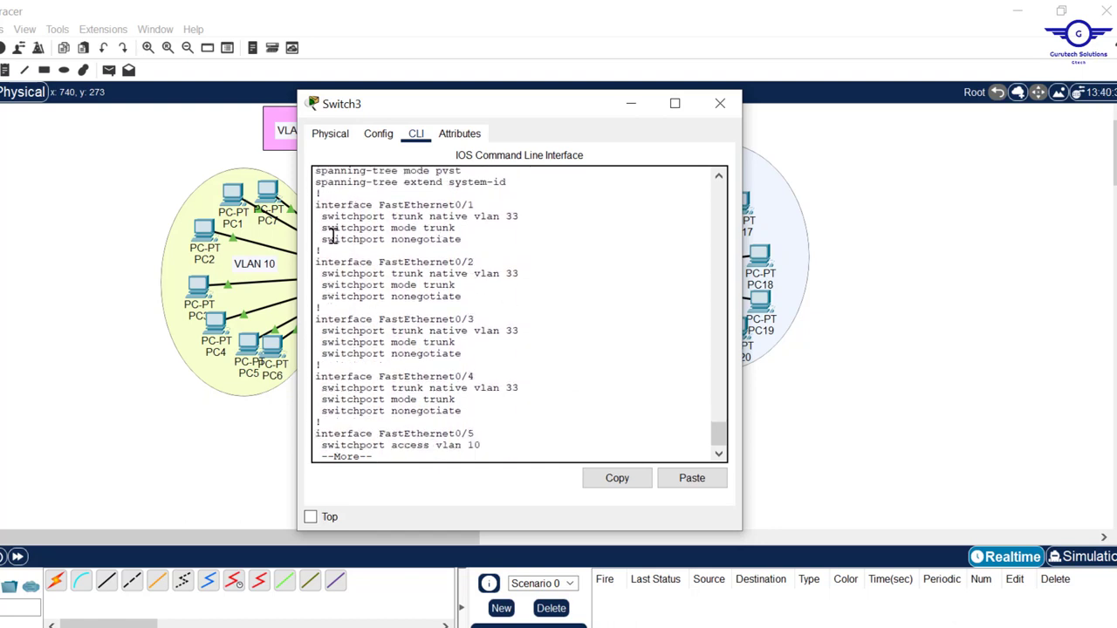
left_click_drag(322, 207, 496, 411)
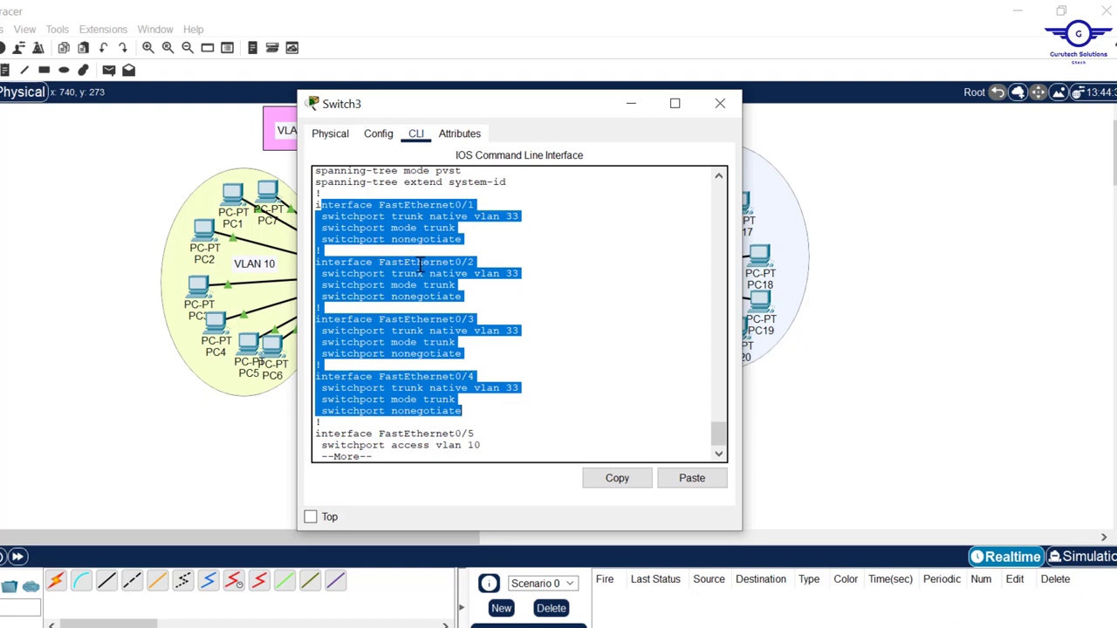
Continue through Switch3's startup configuration and examine the access port settings from FastEthernet0/5 to 0/7.
key("Return")
key("Return")
key("Return")
key("Return")
key("Return")
key("Return")
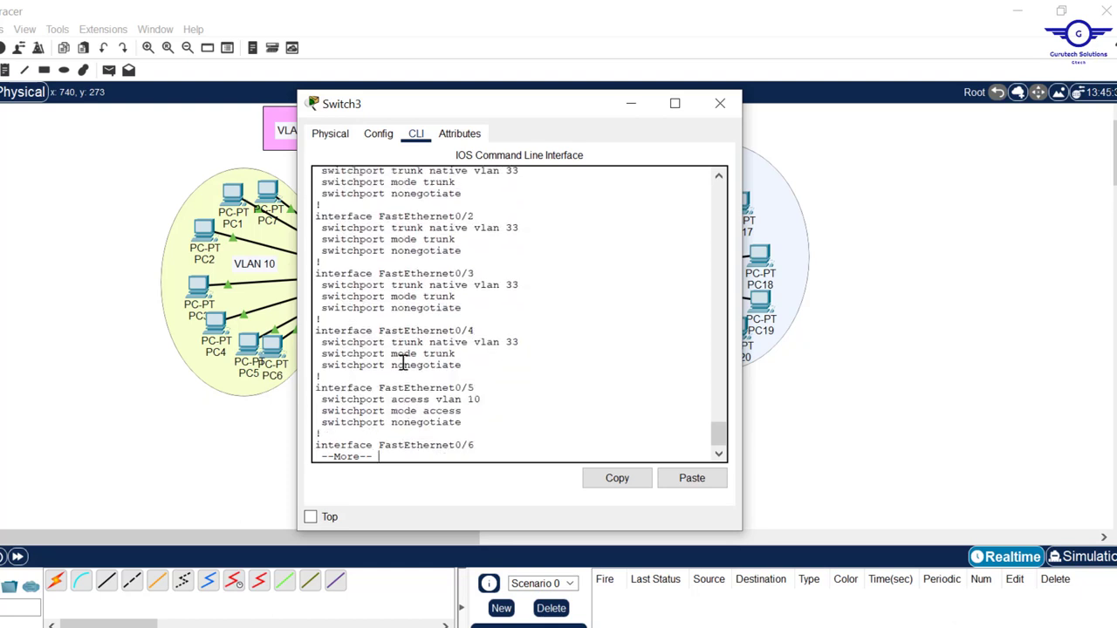
key("Return")
key("Return")
key("Return")
key("Return")
key("Return")
key("Return")
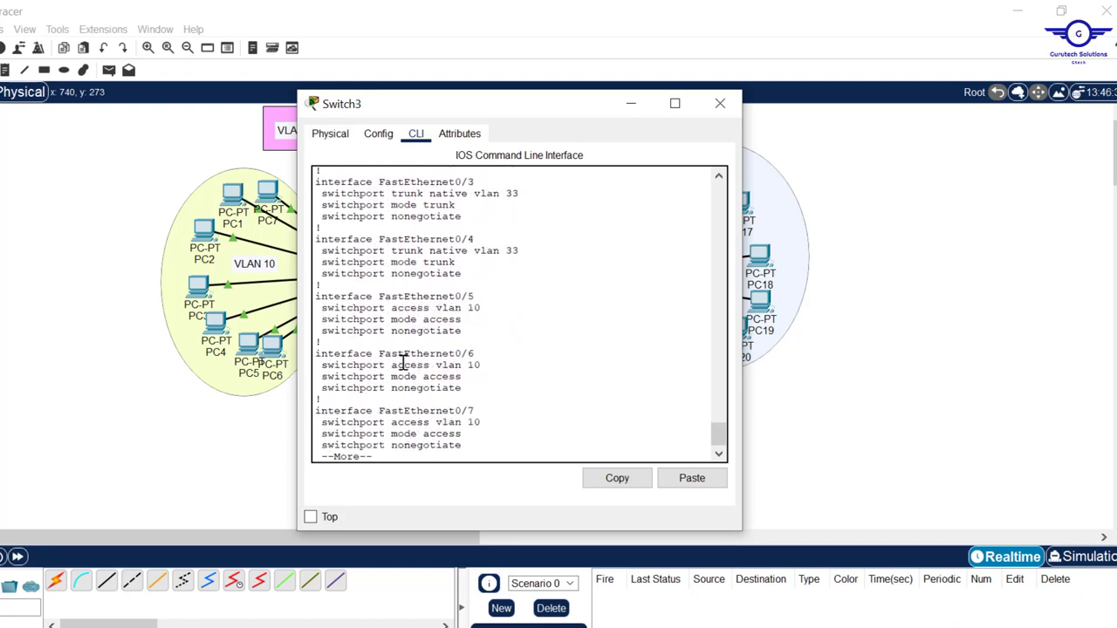
left_click_drag(480, 310, 399, 331)
Page through the rest of Switch3's startup configuration, check the no cdp run line, and close the switch window.
key("Return")
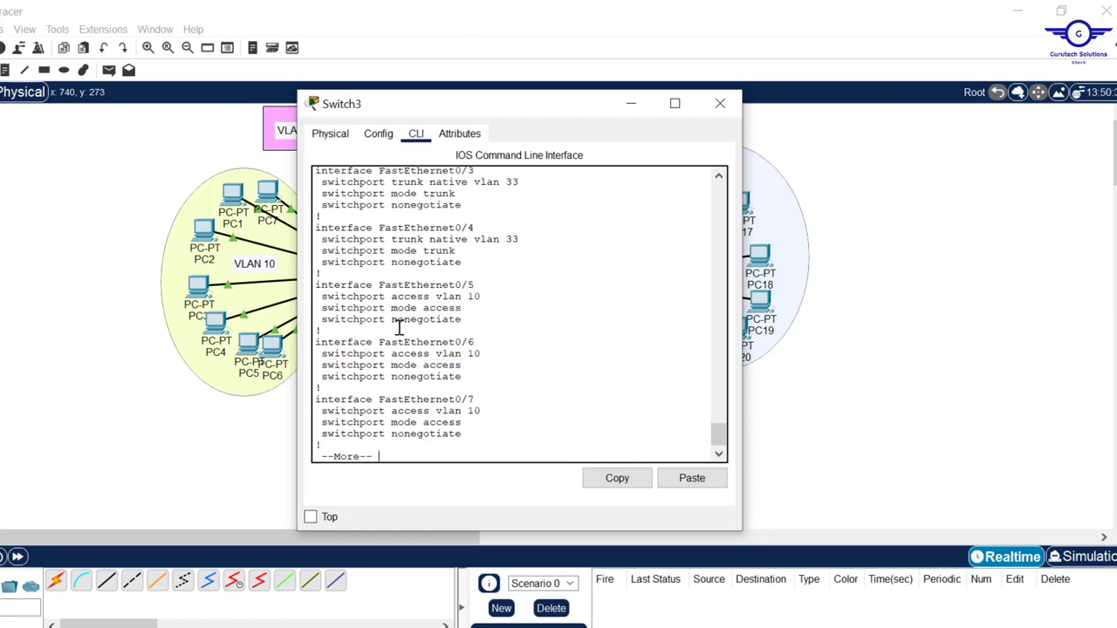
key("Return")
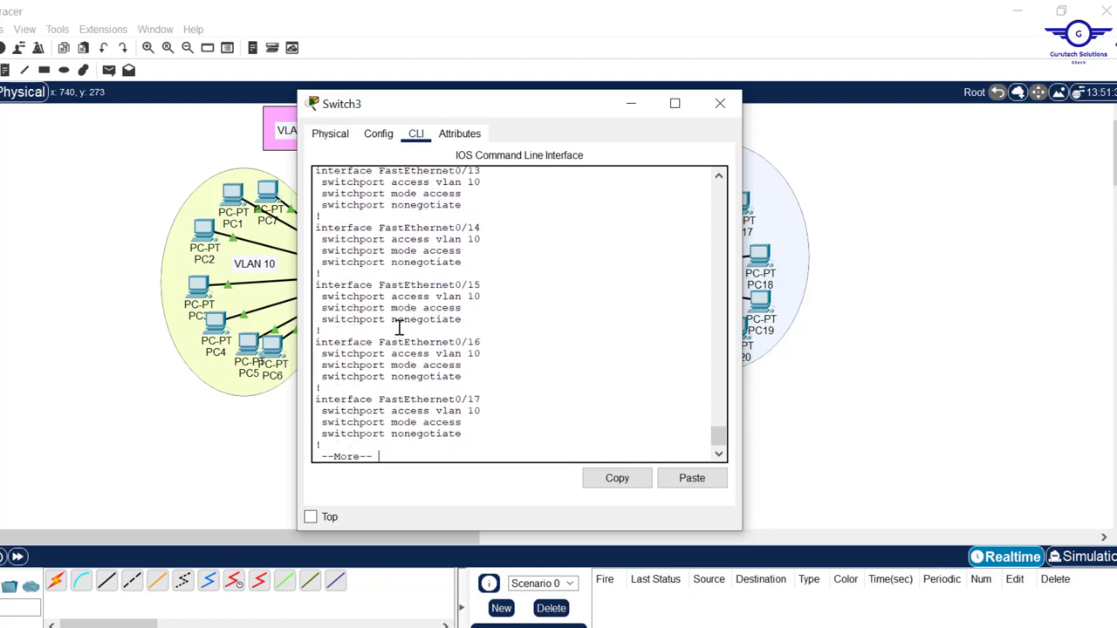
key("Return")
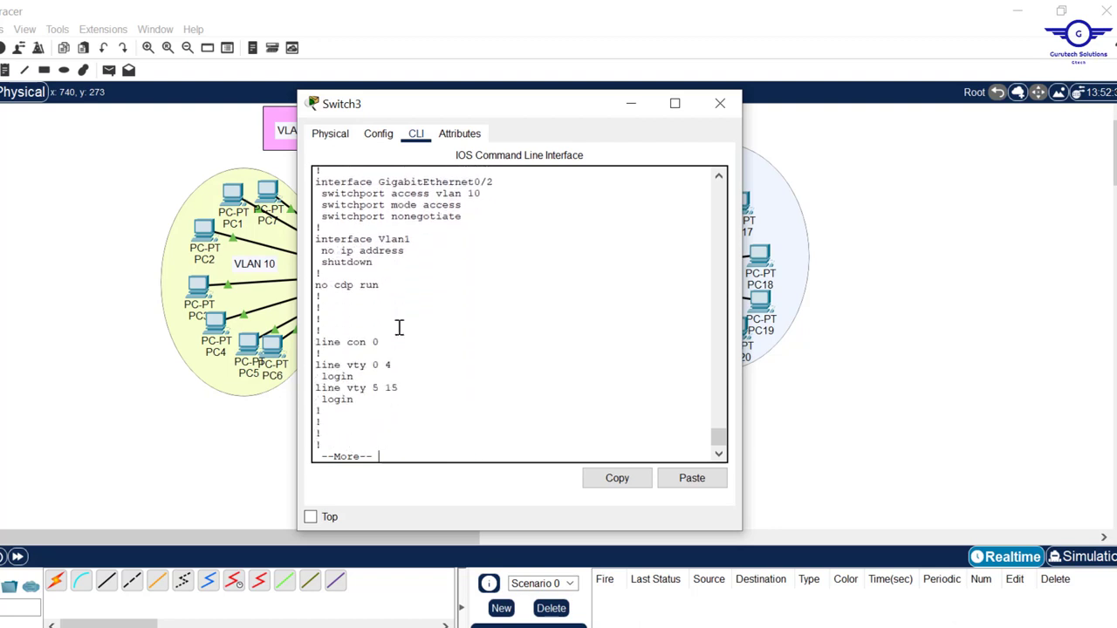
left_click_drag(383, 264, 300, 262)
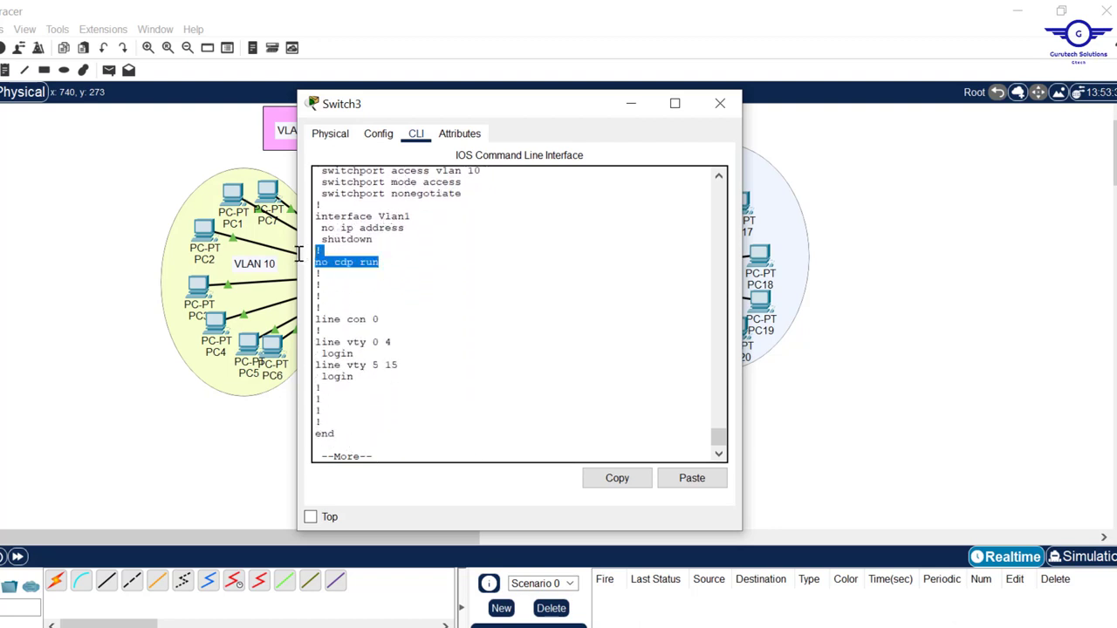
left_click(720, 102)
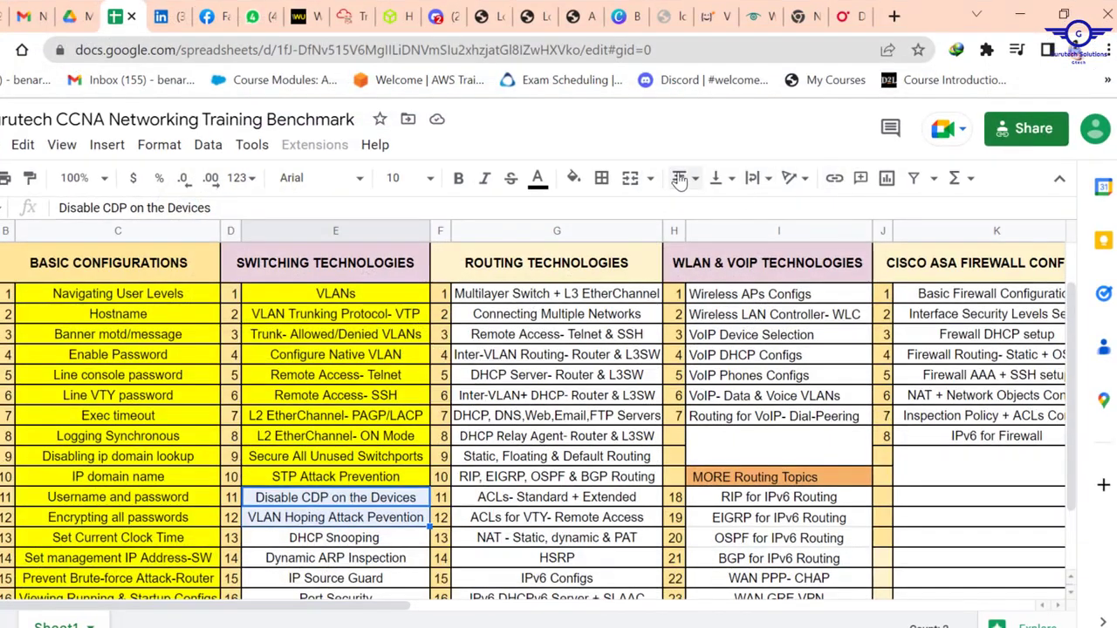
Switch to the Google Sheets training benchmark and fill the selected Disable CDP and VLAN Hoping topic cells with yellow.
left_click(574, 180)
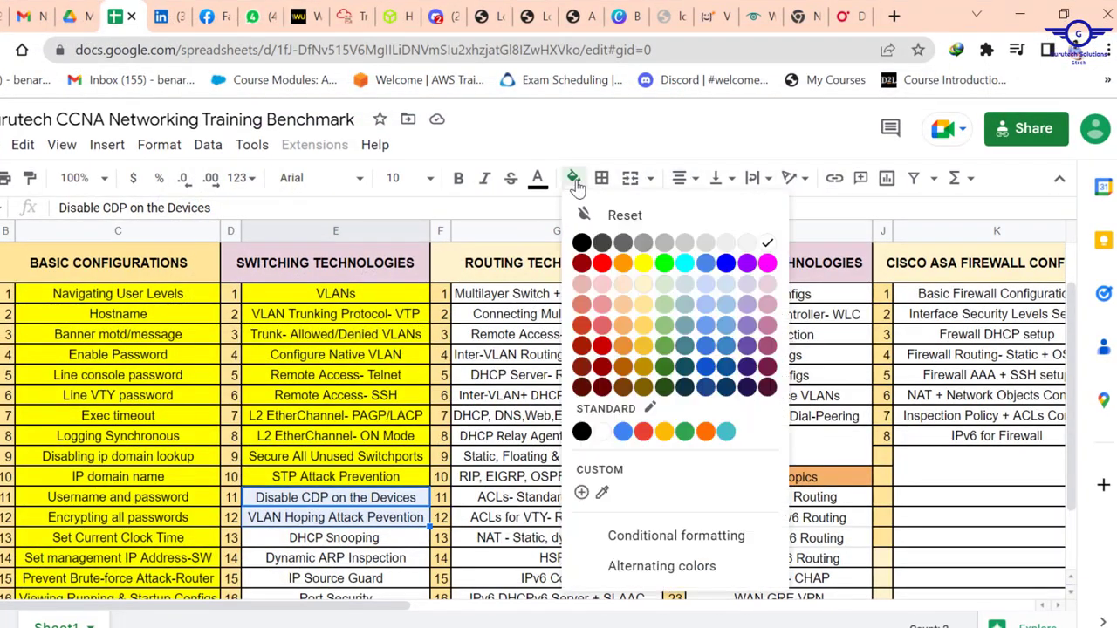
left_click(643, 262)
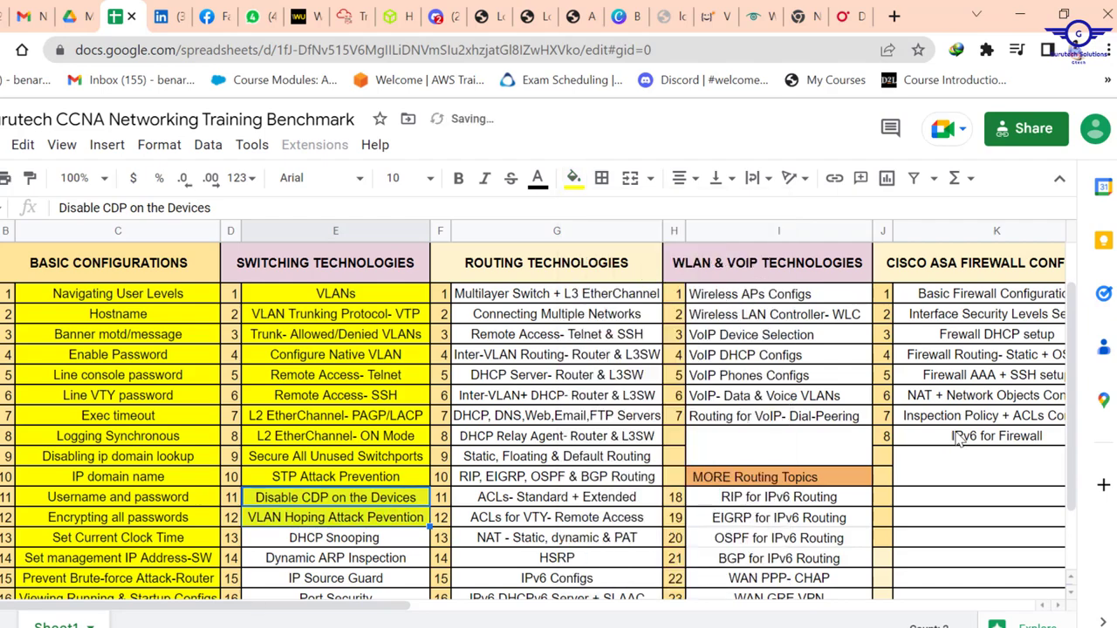